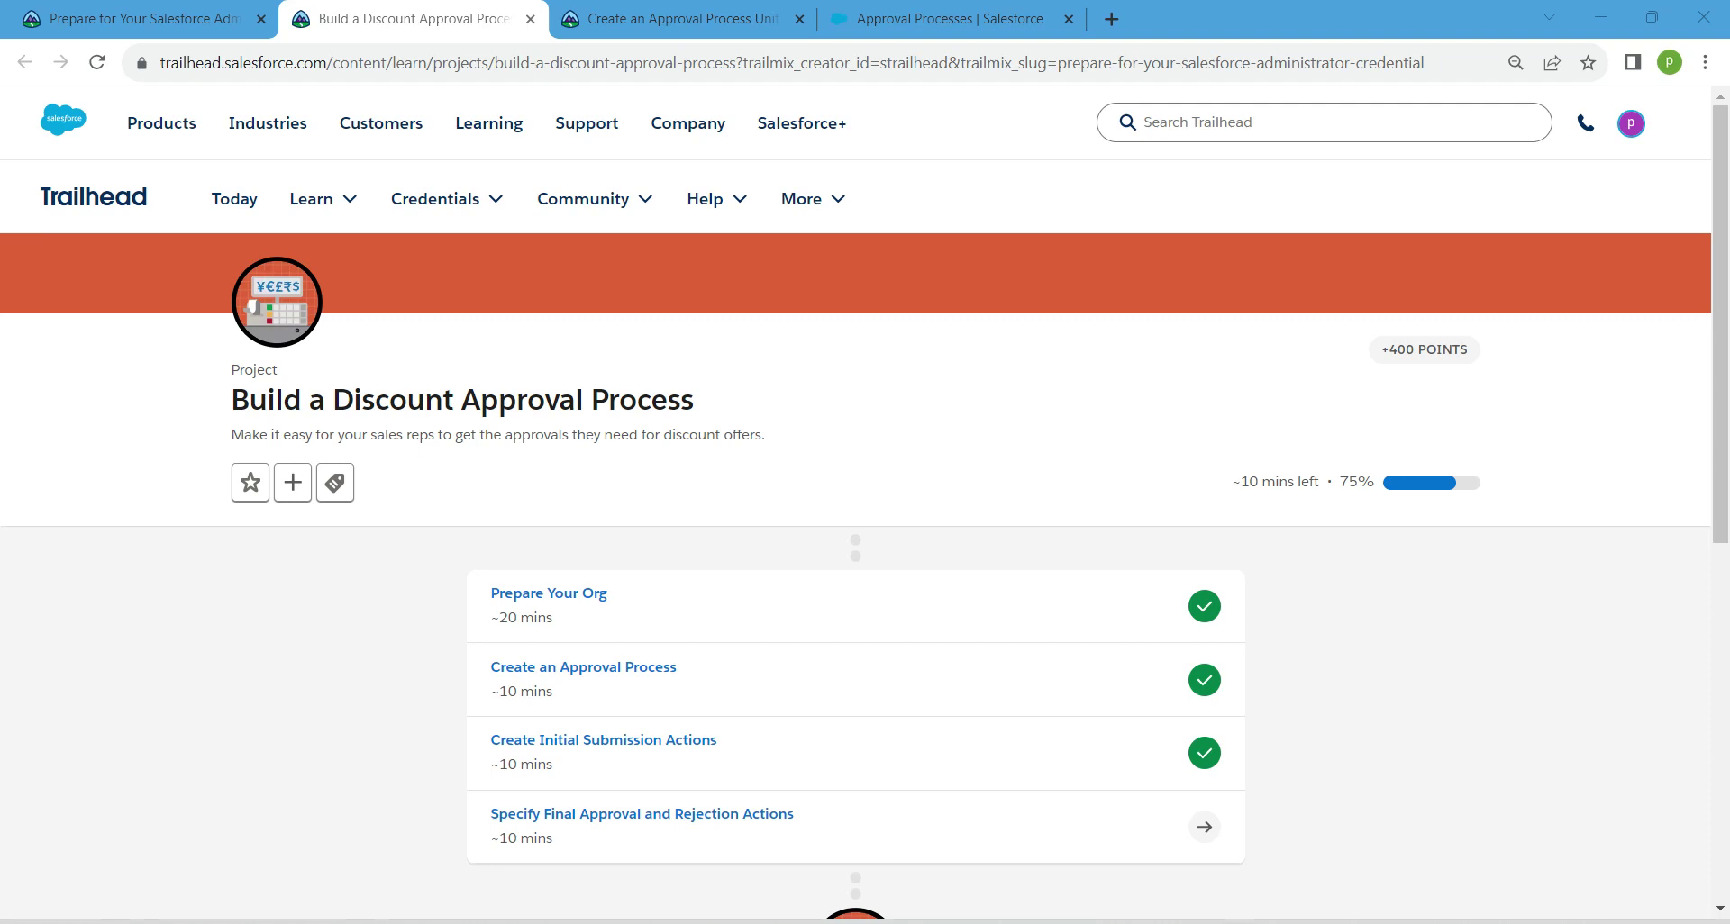
- Open the Create Initial Submission Actions unit of the Build a Discount Approval Process project in Trailhead
drag(489, 590, 553, 693)
click(553, 693)
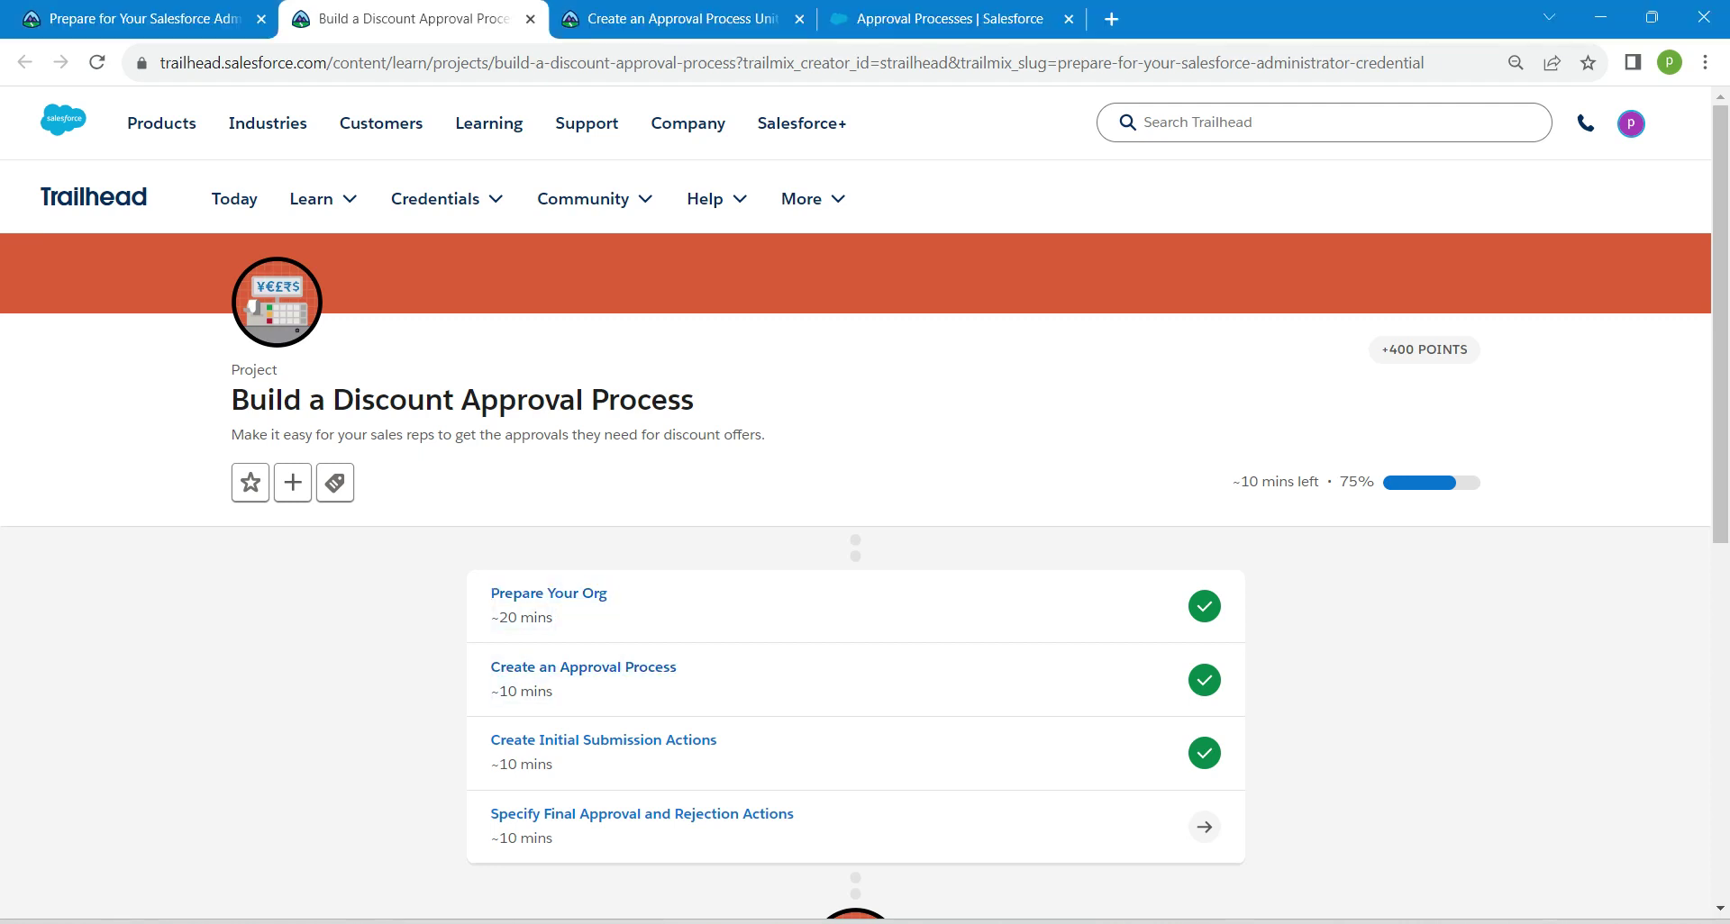
drag(604, 740, 685, 18)
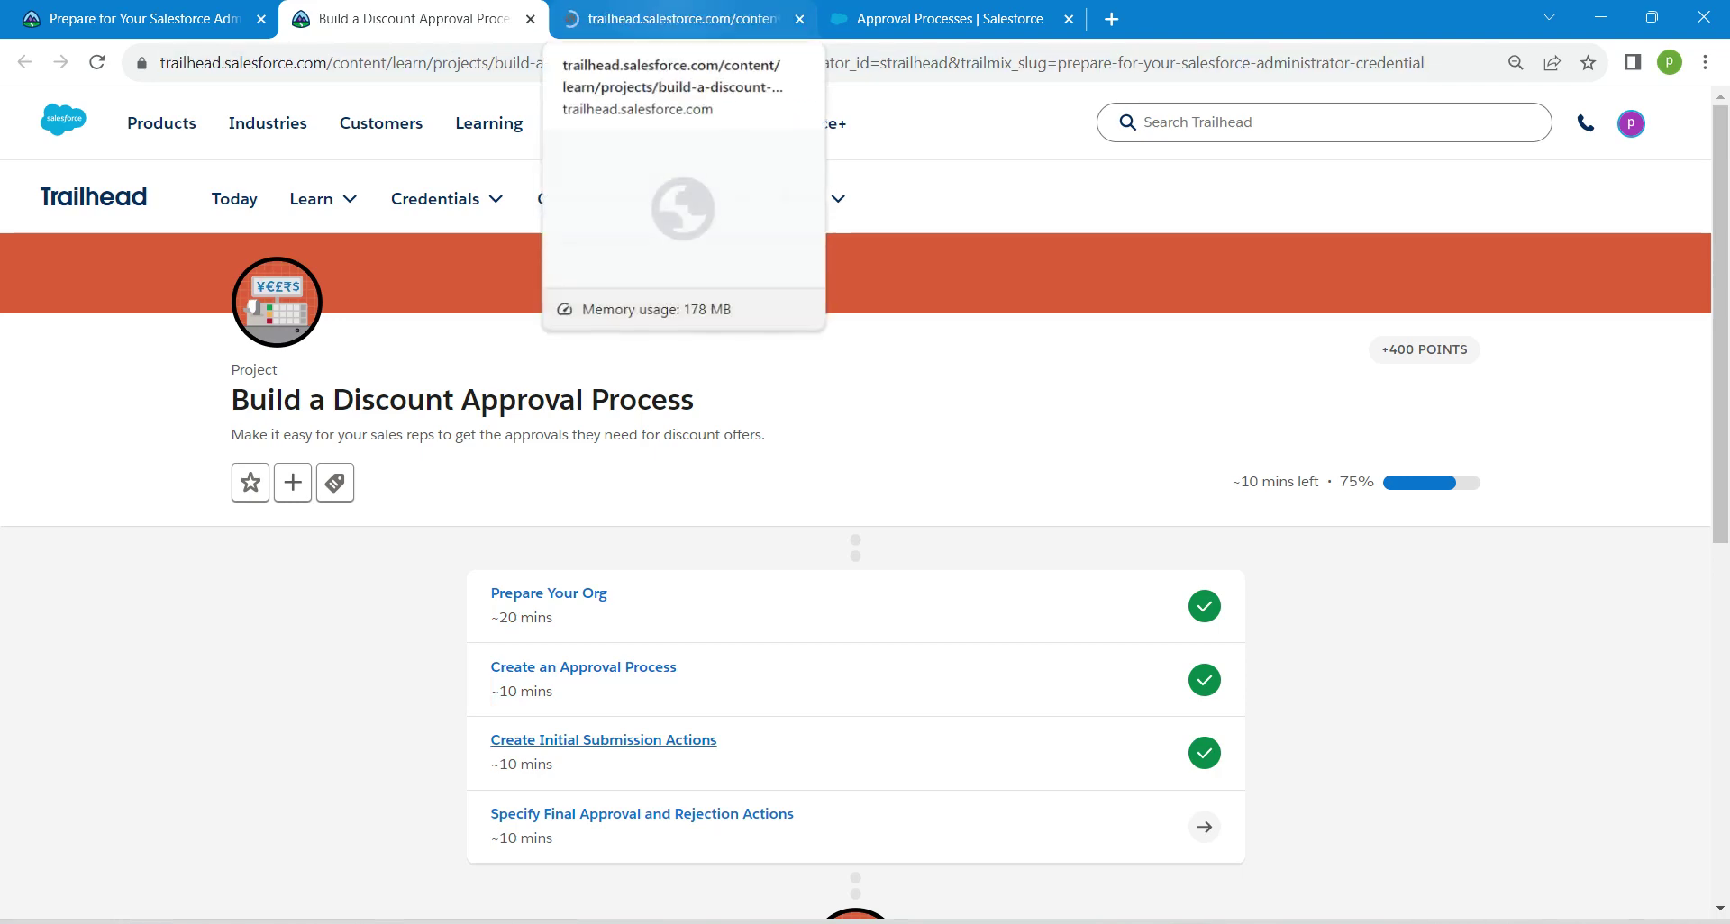
click(682, 18)
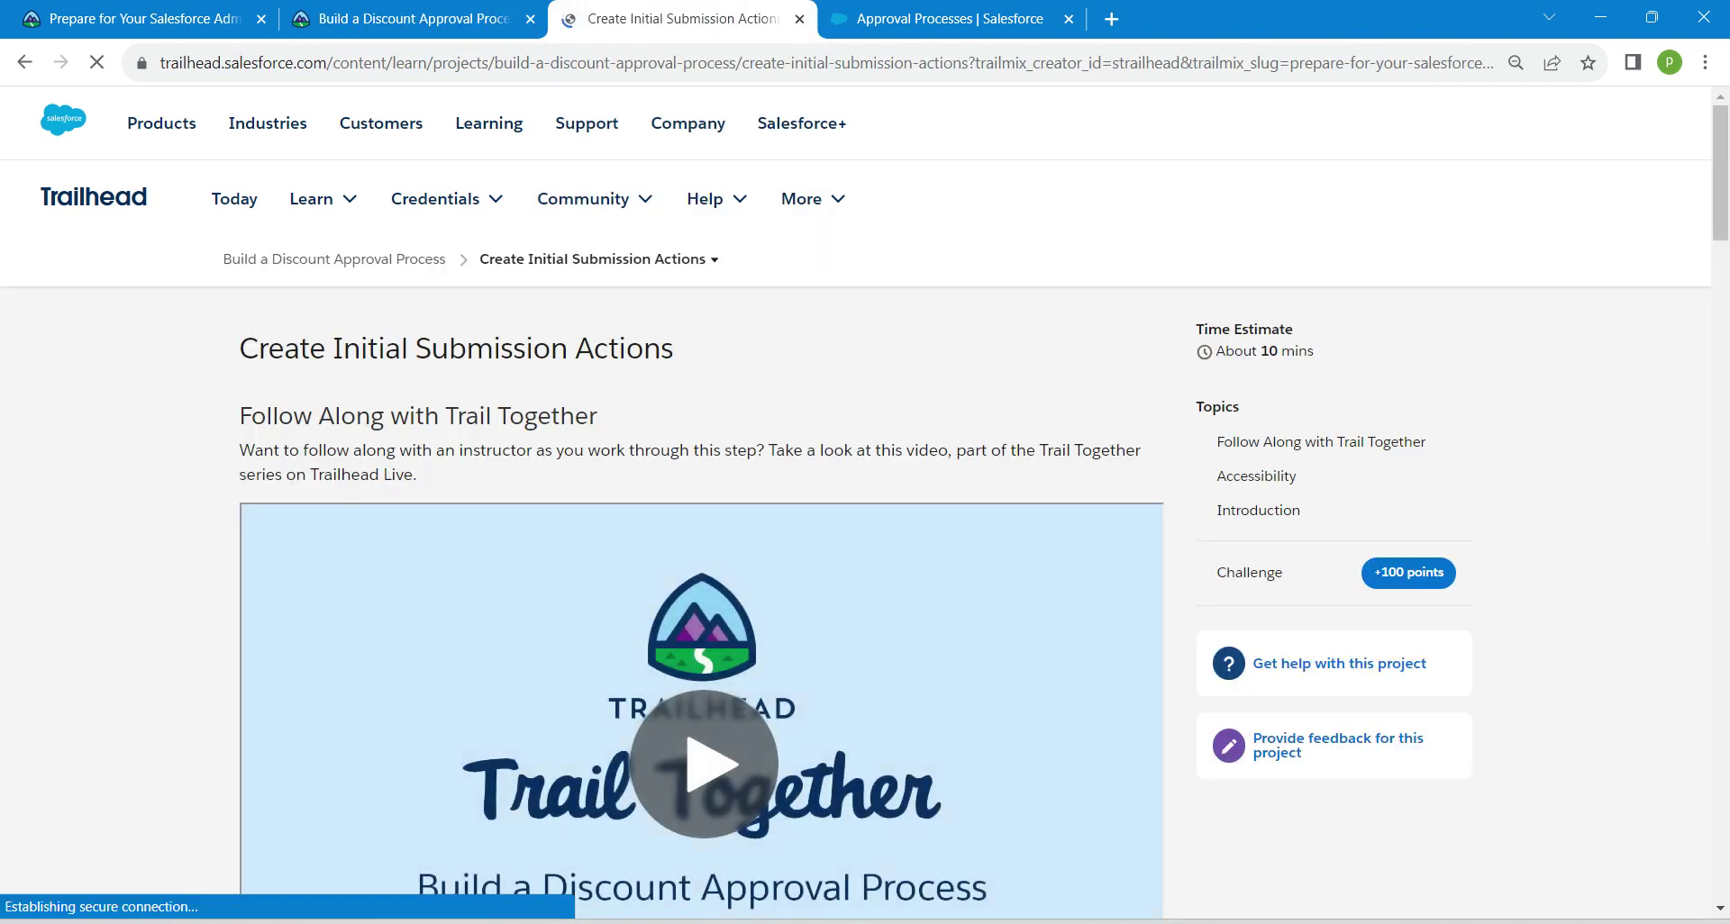
- Switch to Salesforce Setup and open the inactive Discount Approval Process from the Opportunity approval processes
key(ctrl+Tab)
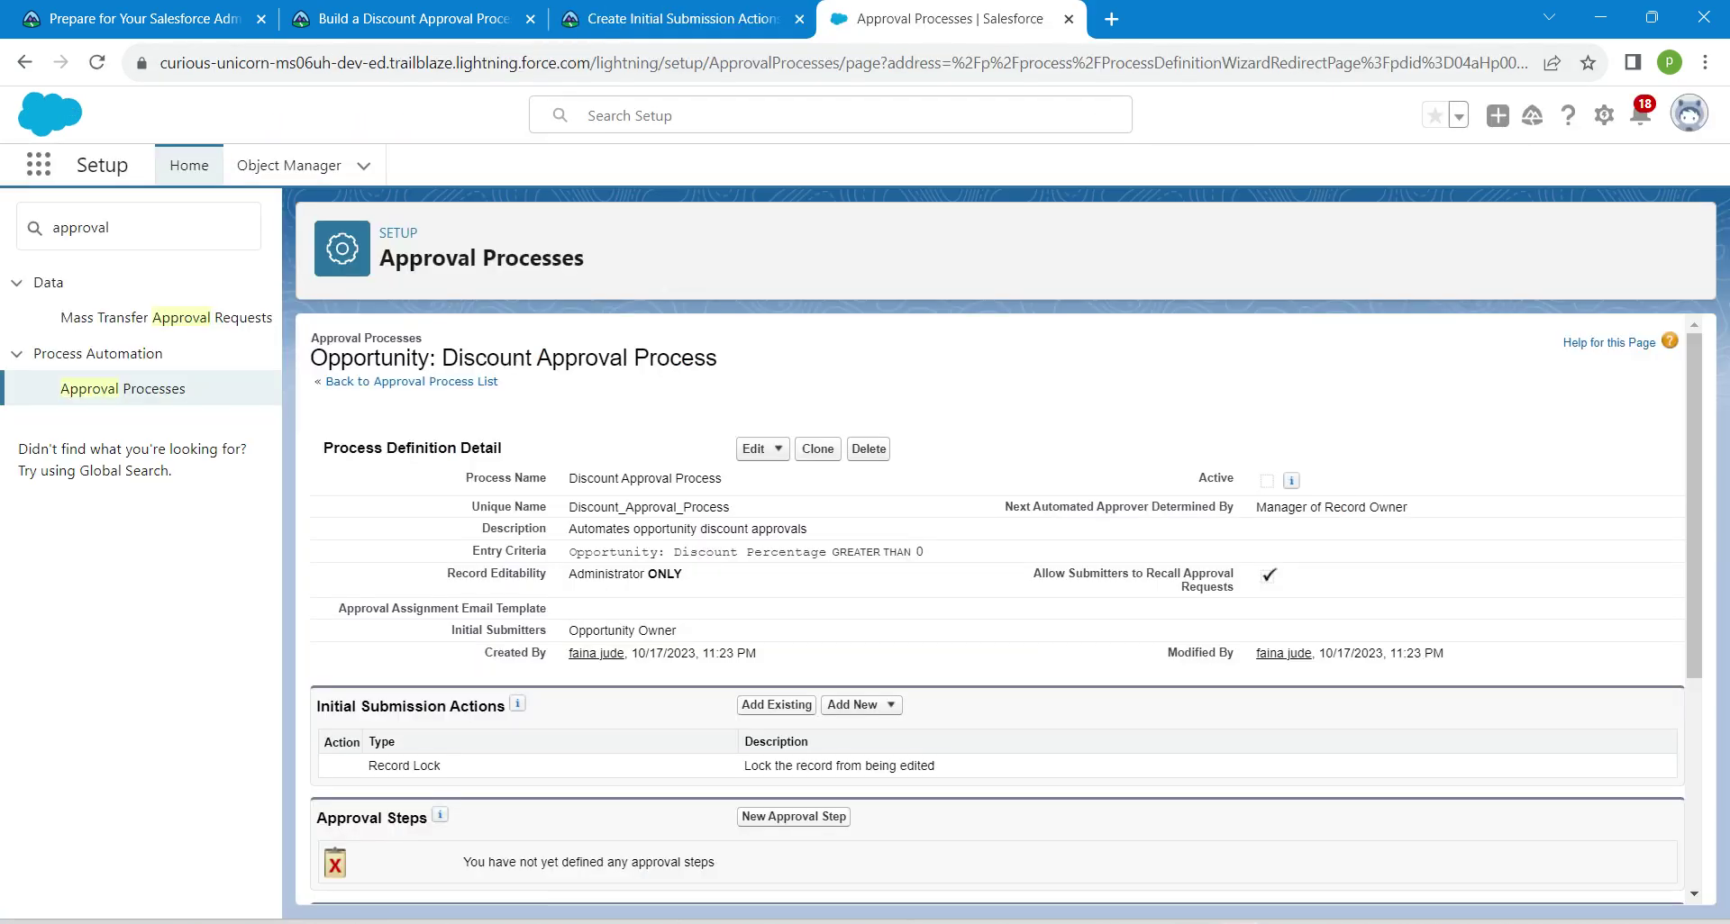
click(123, 388)
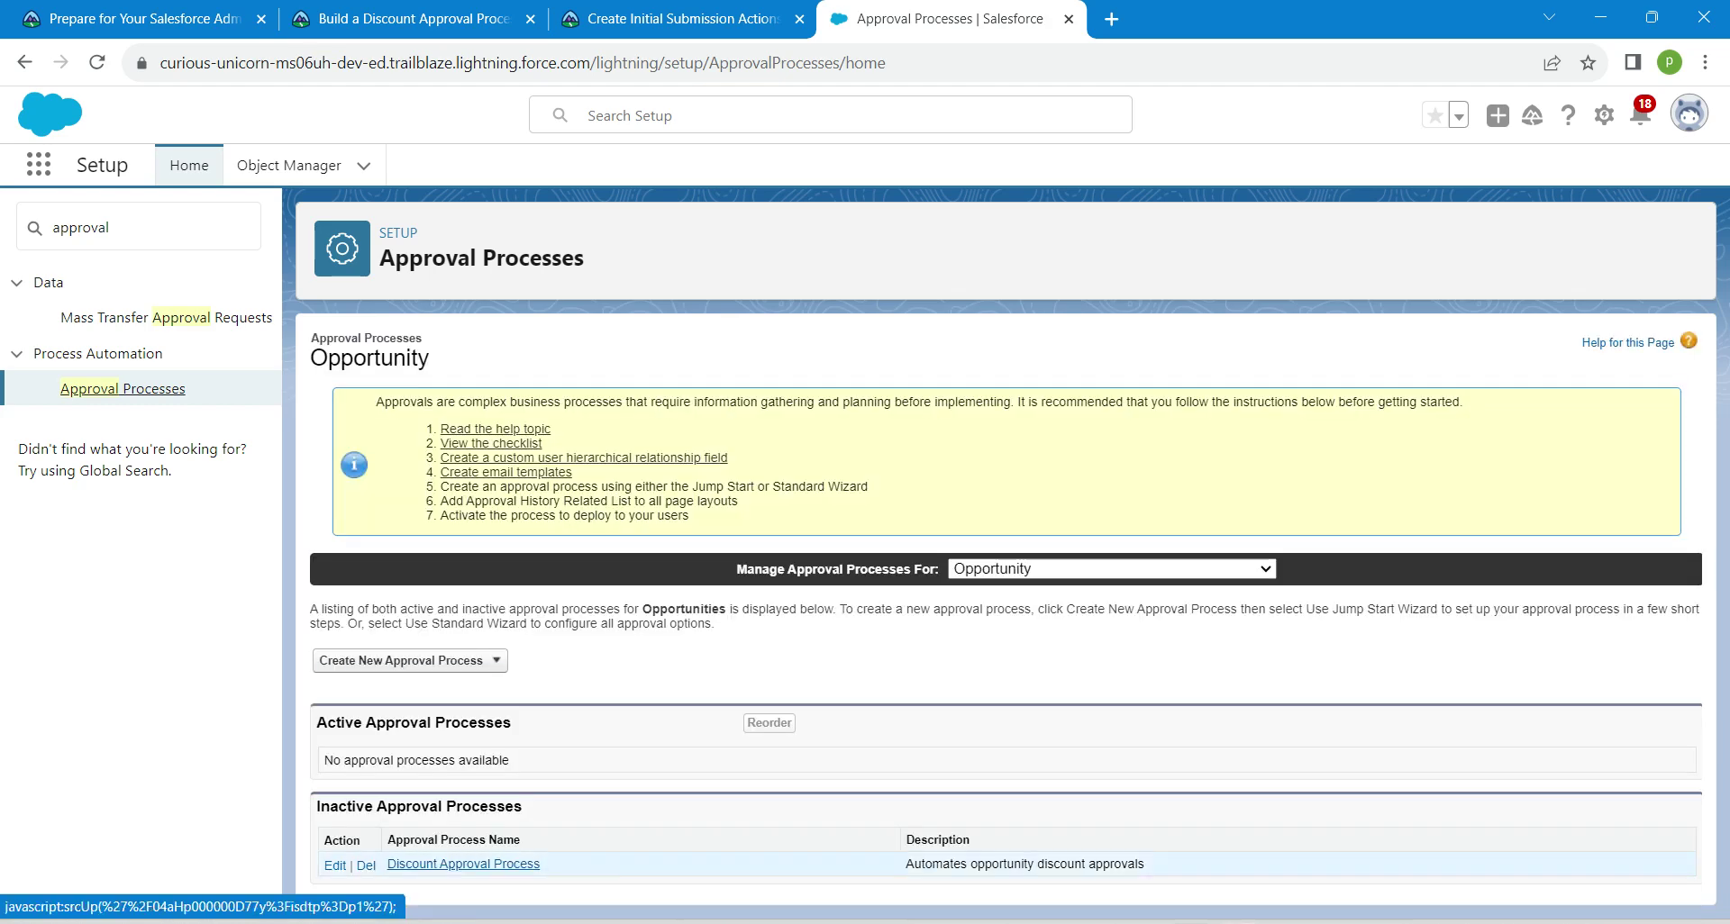
click(463, 864)
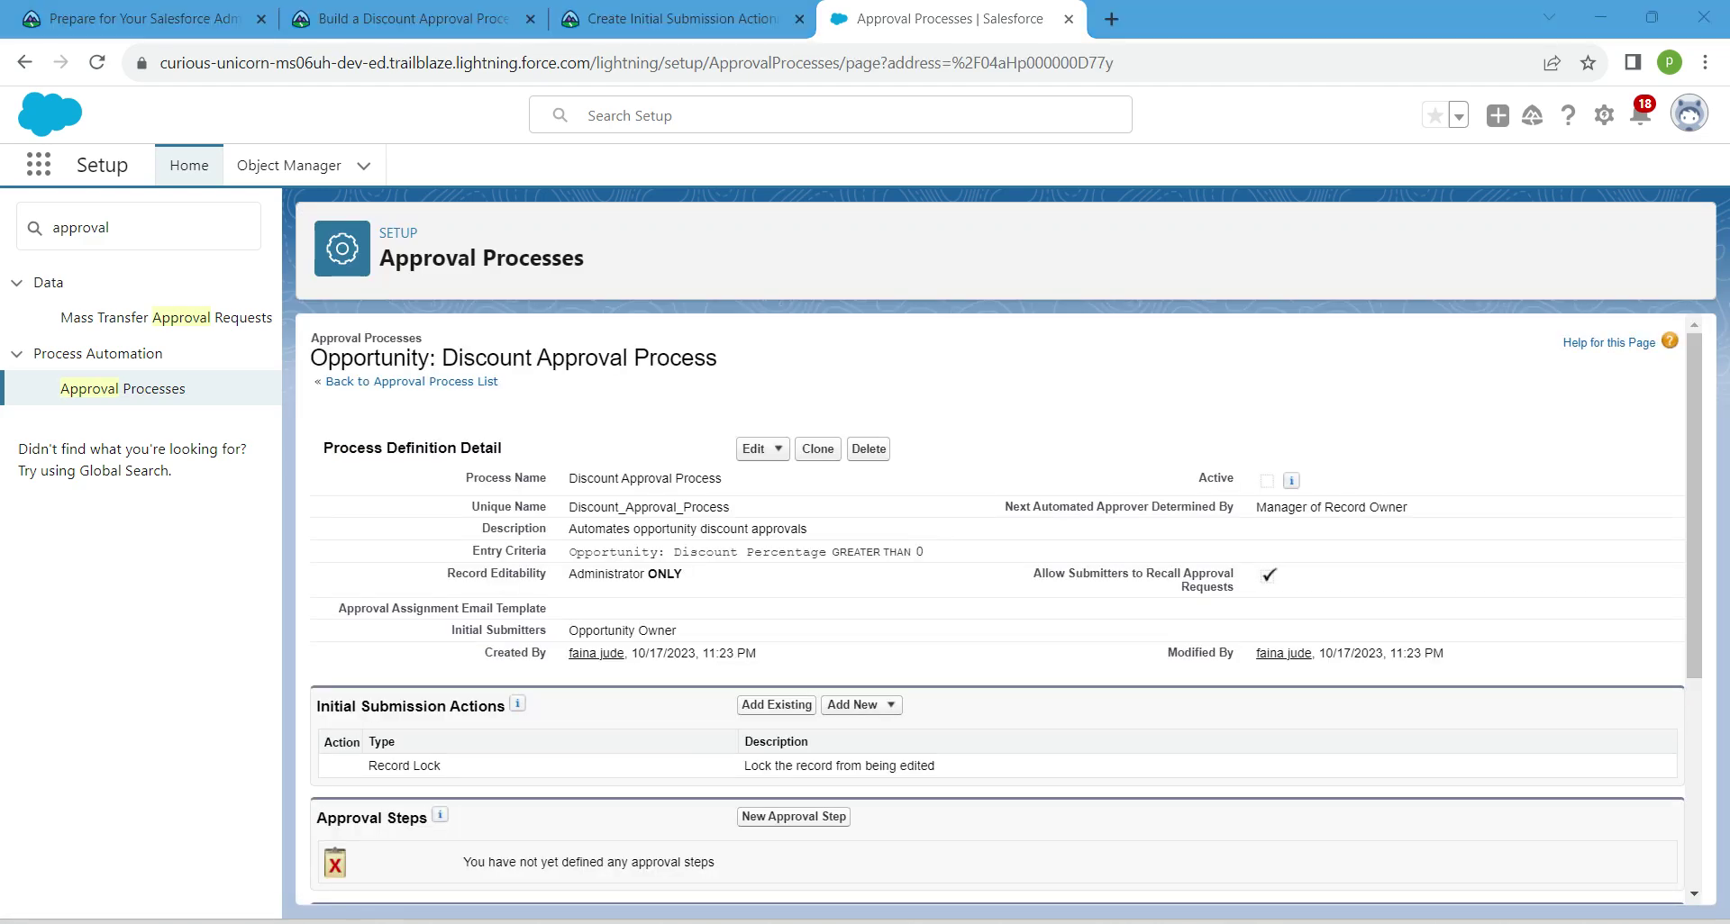
scroll(991, 612, down, 4)
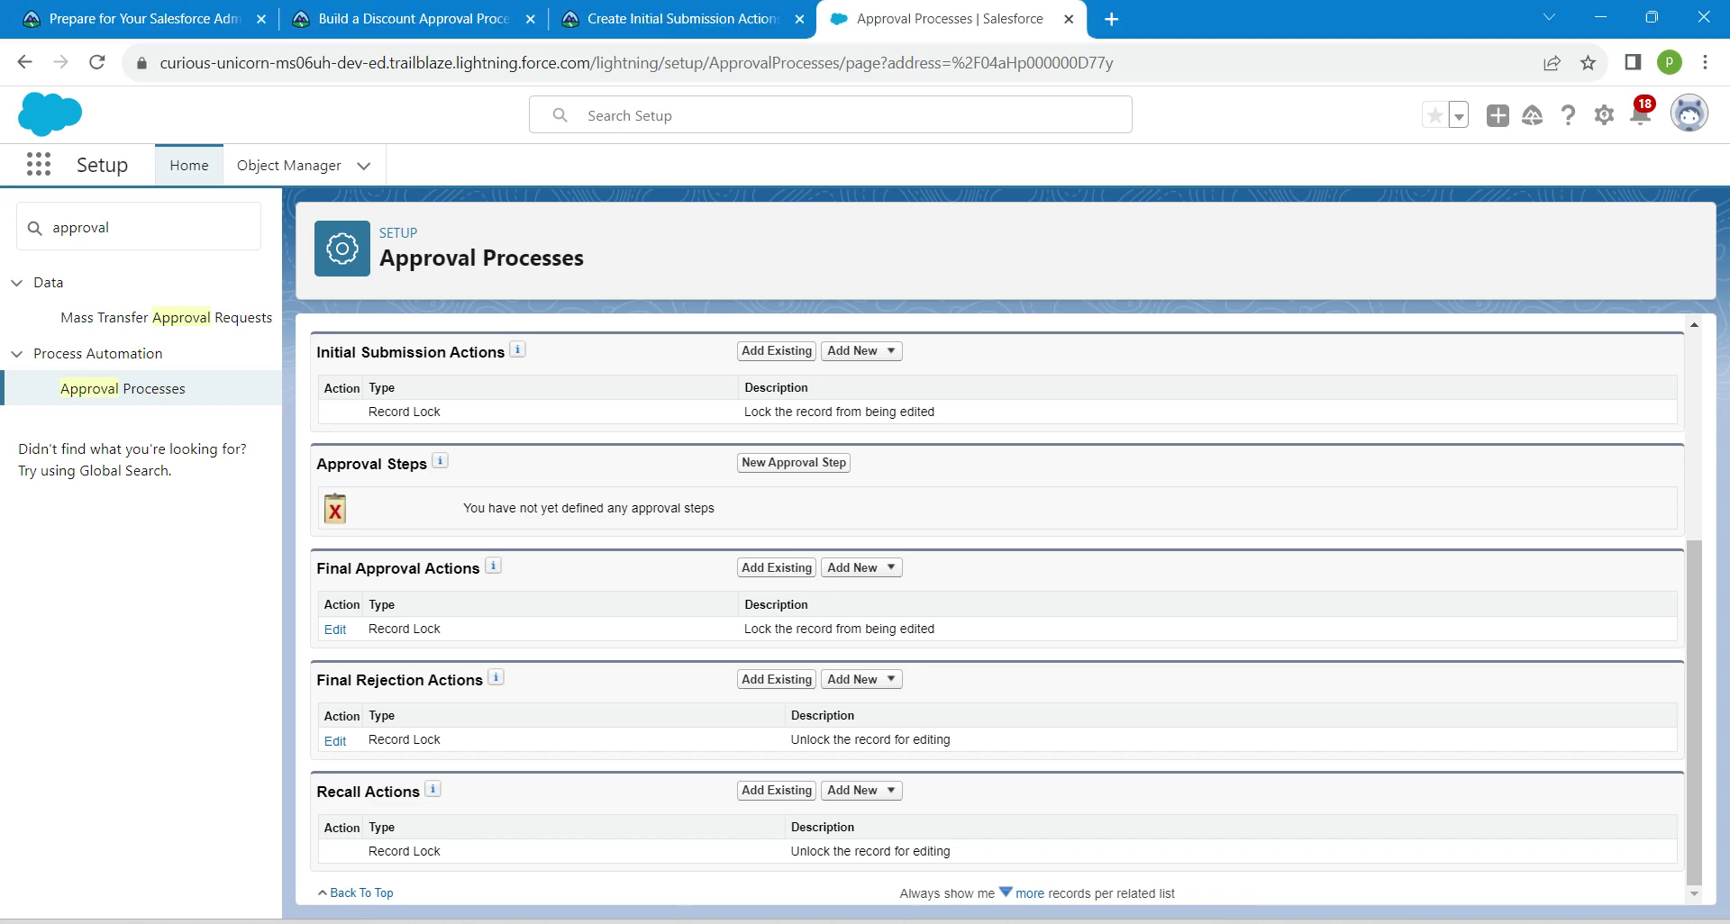
- Start a new Field Update under the Initial Submission Actions of the Discount Approval Process
triple_click(476, 351)
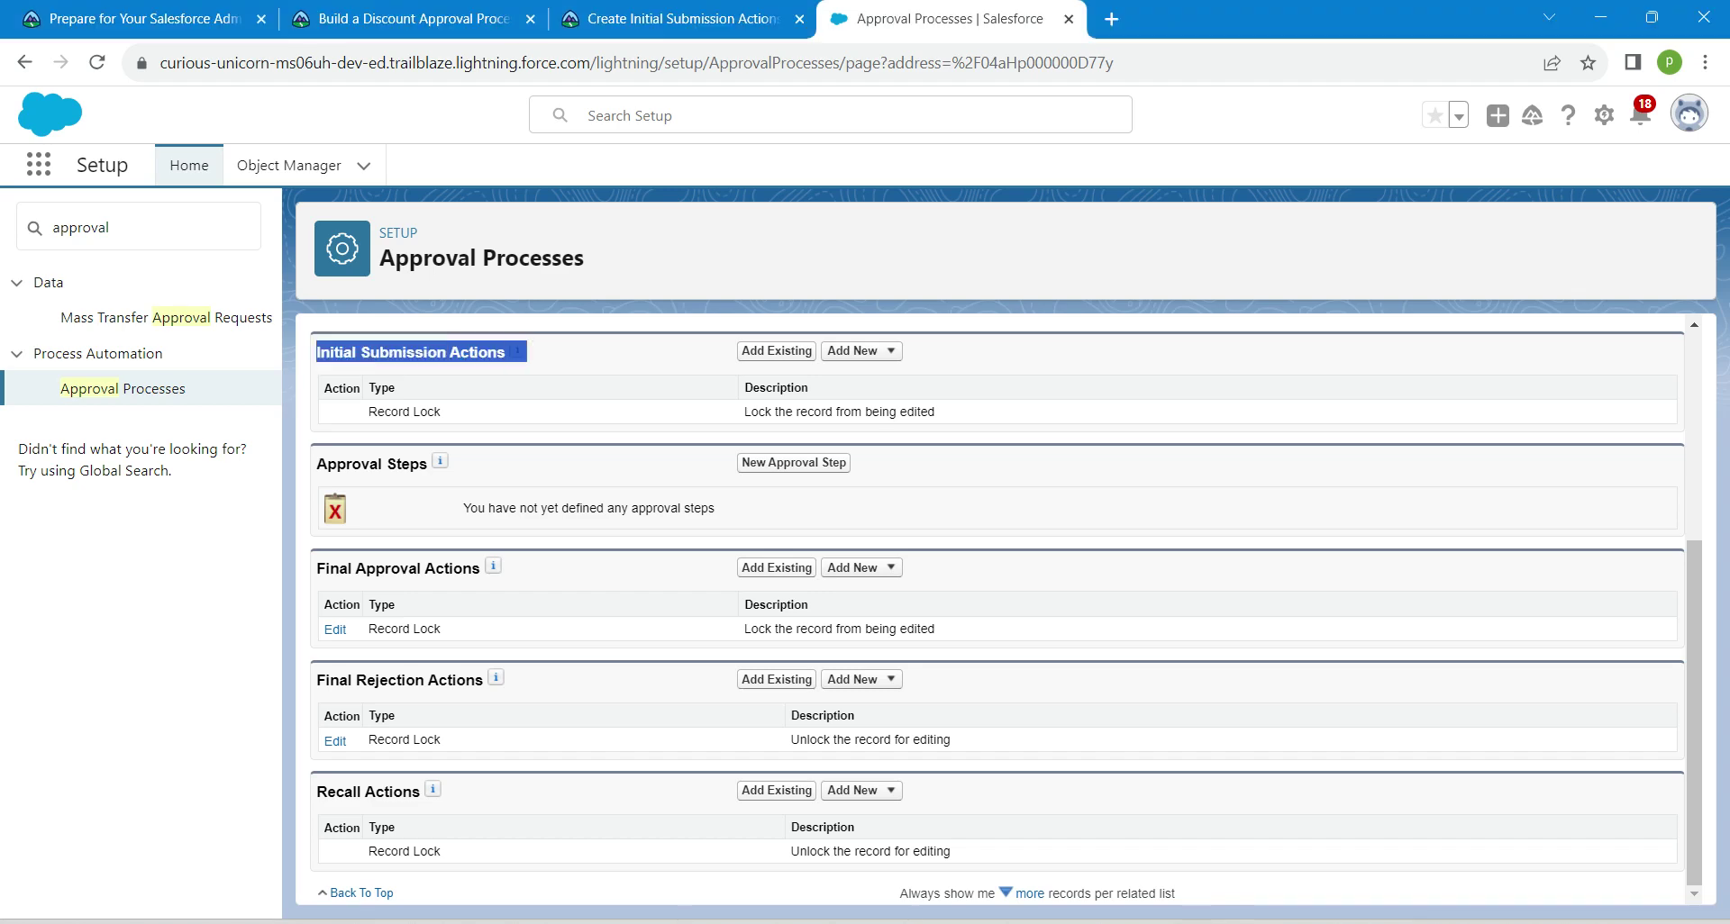
click(860, 350)
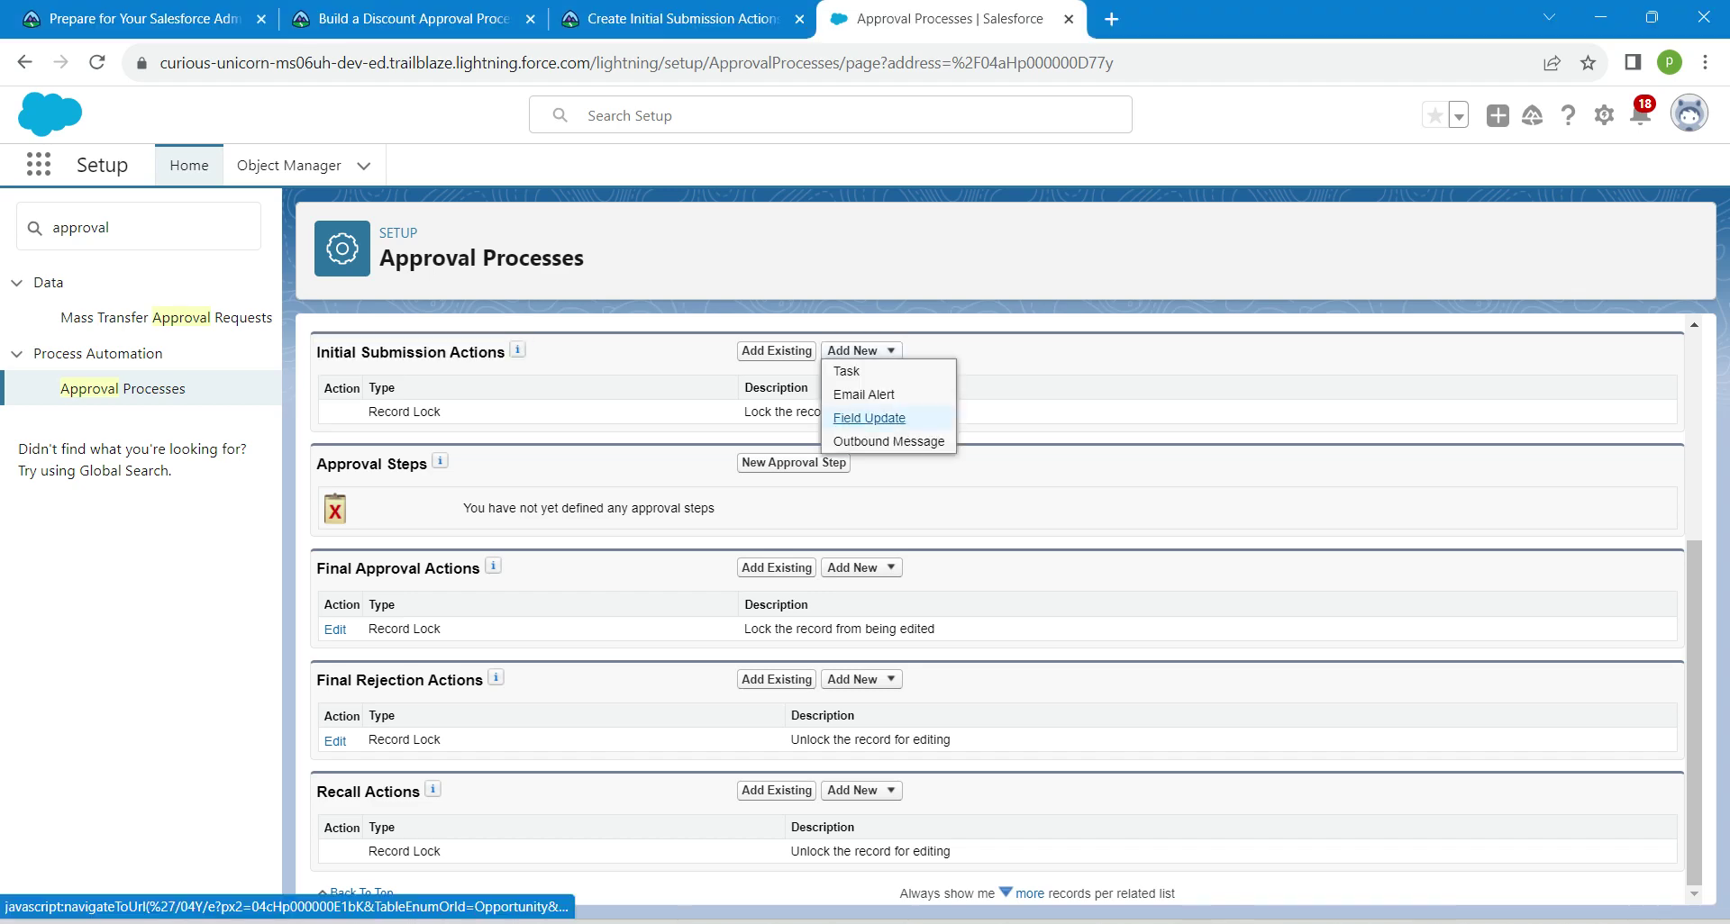
click(854, 417)
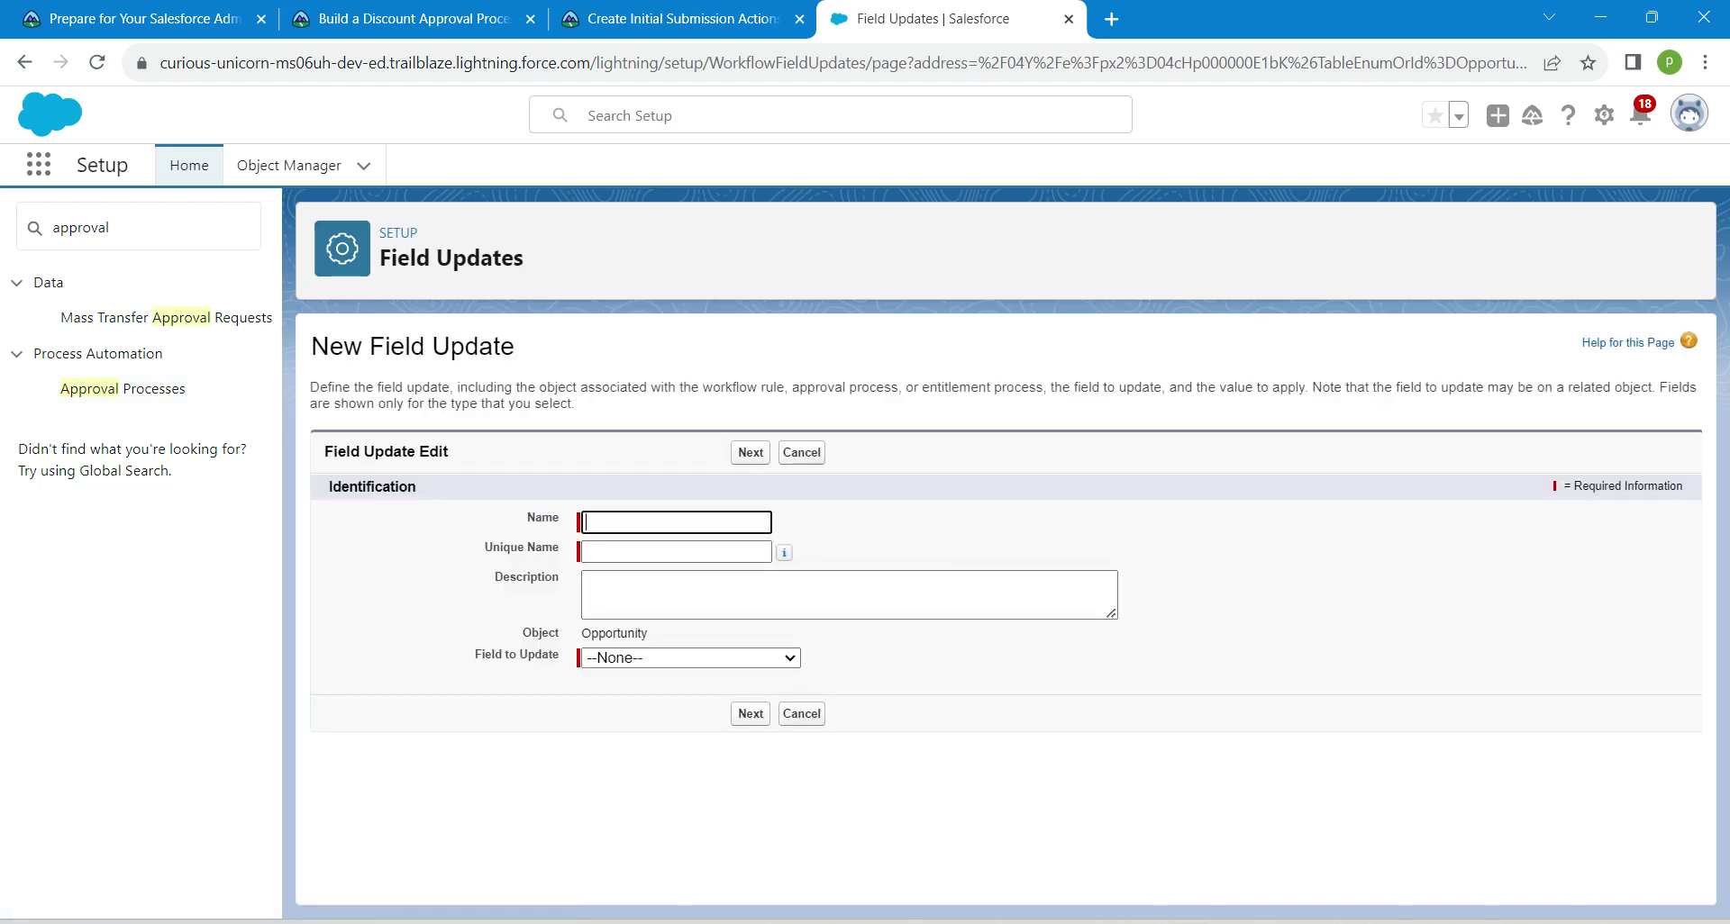
- Copy the name Approval Status Pending from the Trailhead instructions into the new field update and let its unique name auto-populate
click(682, 19)
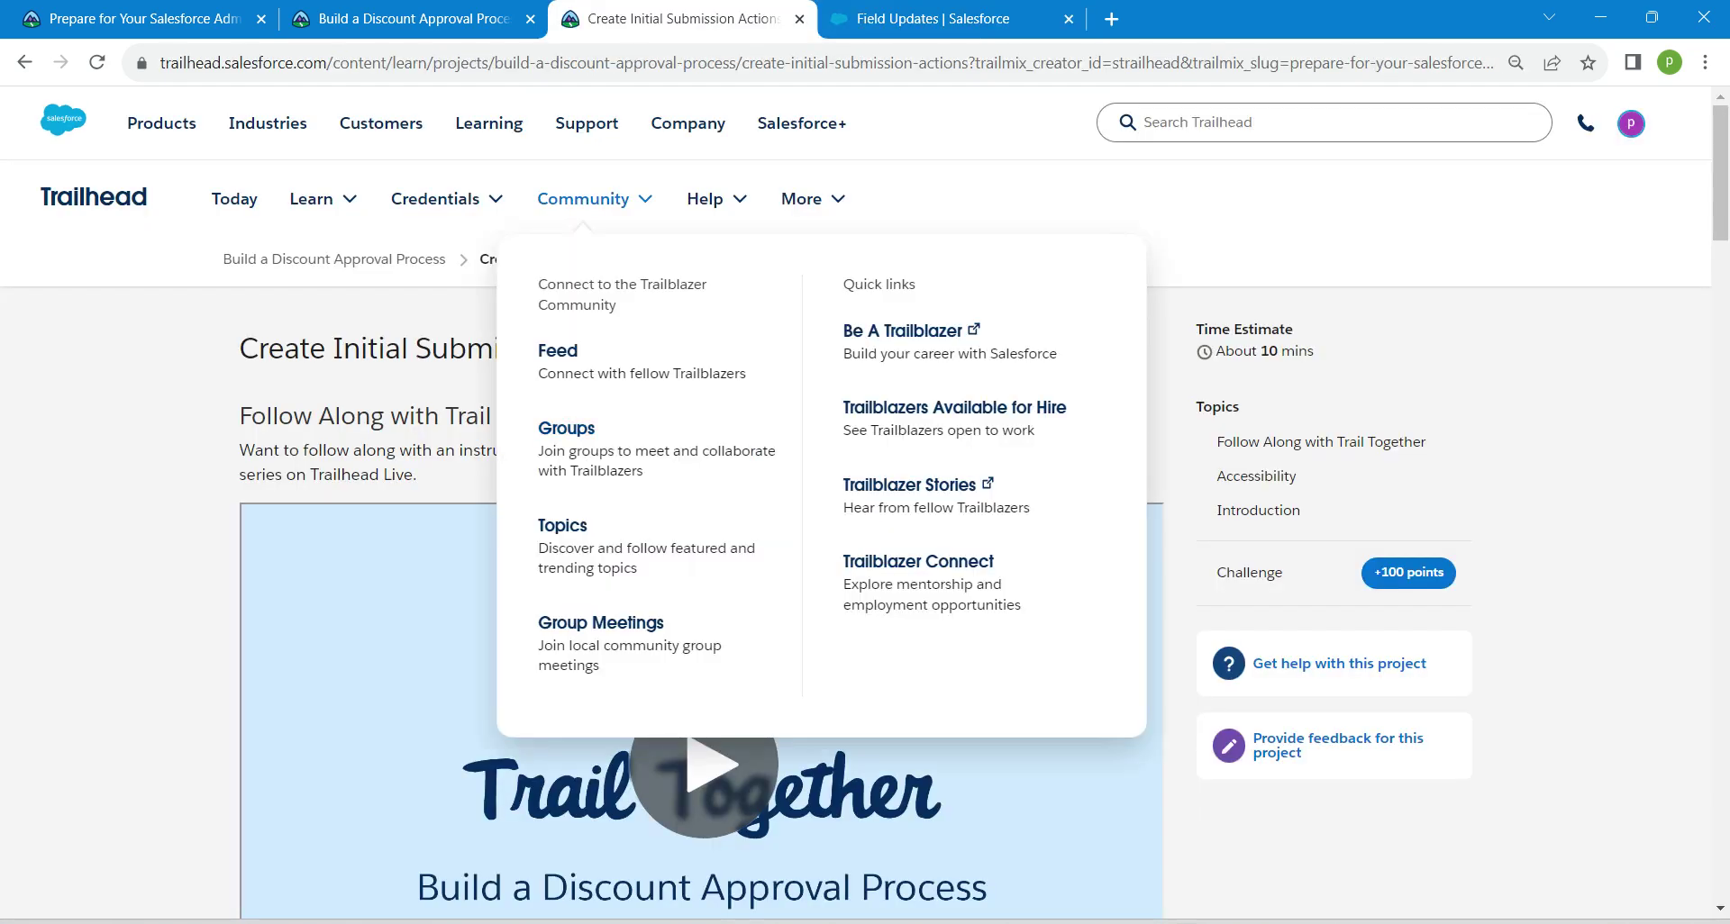
scroll(702, 540, down, 15)
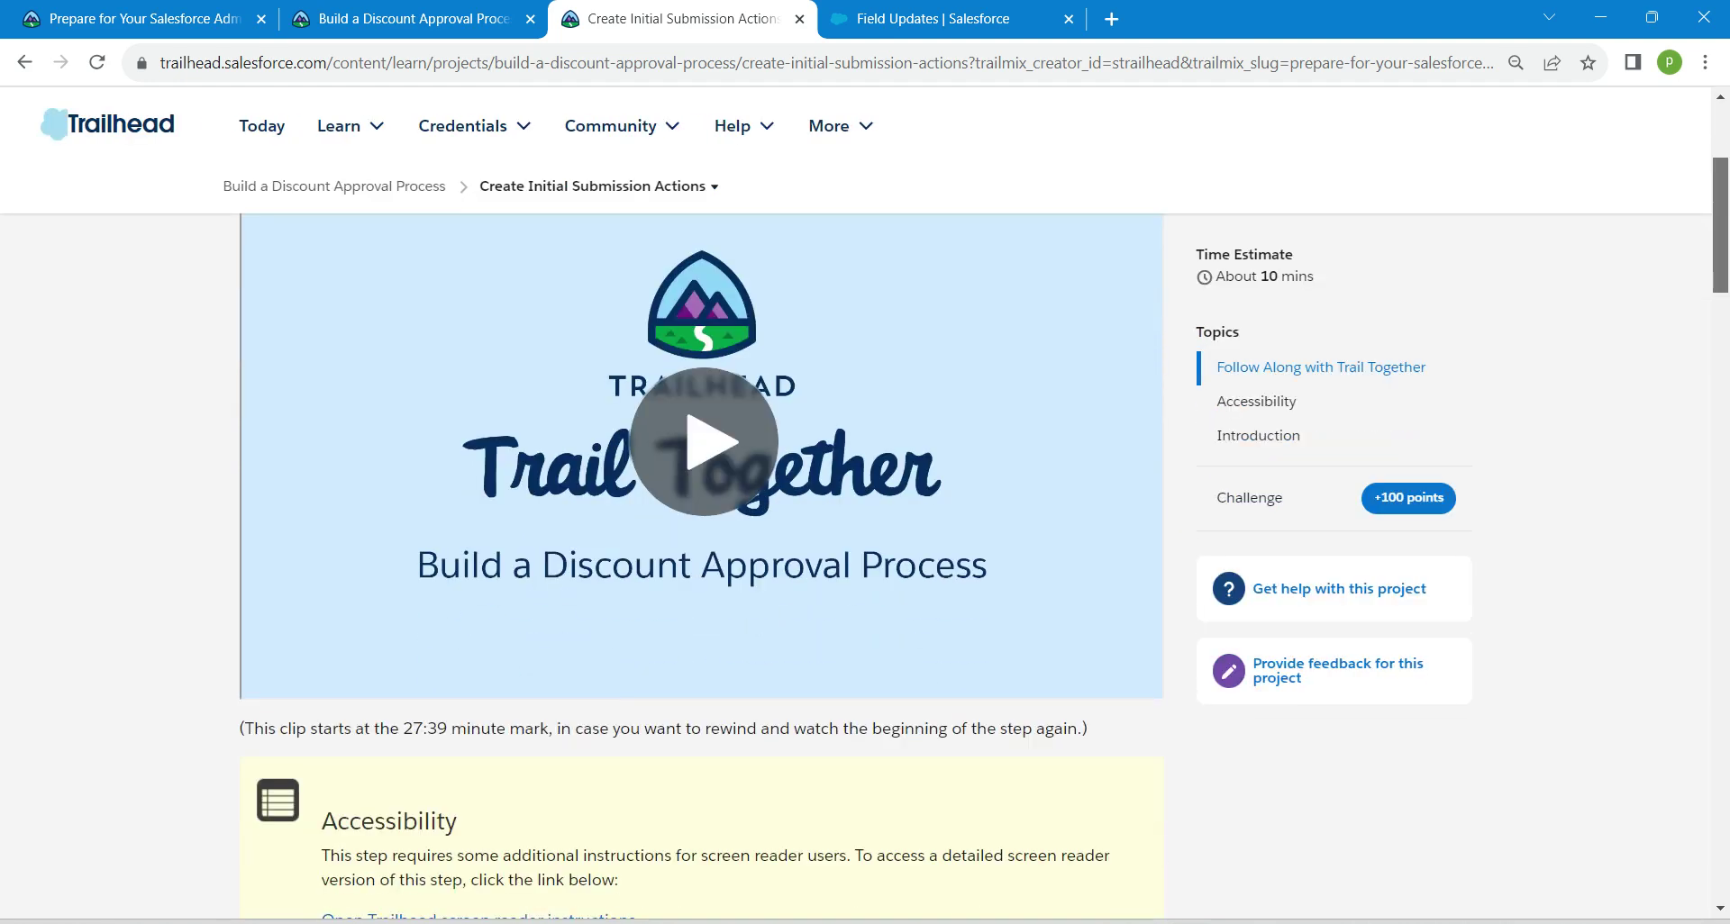
scroll(703, 541, down, 2)
scroll(703, 540, up, 3)
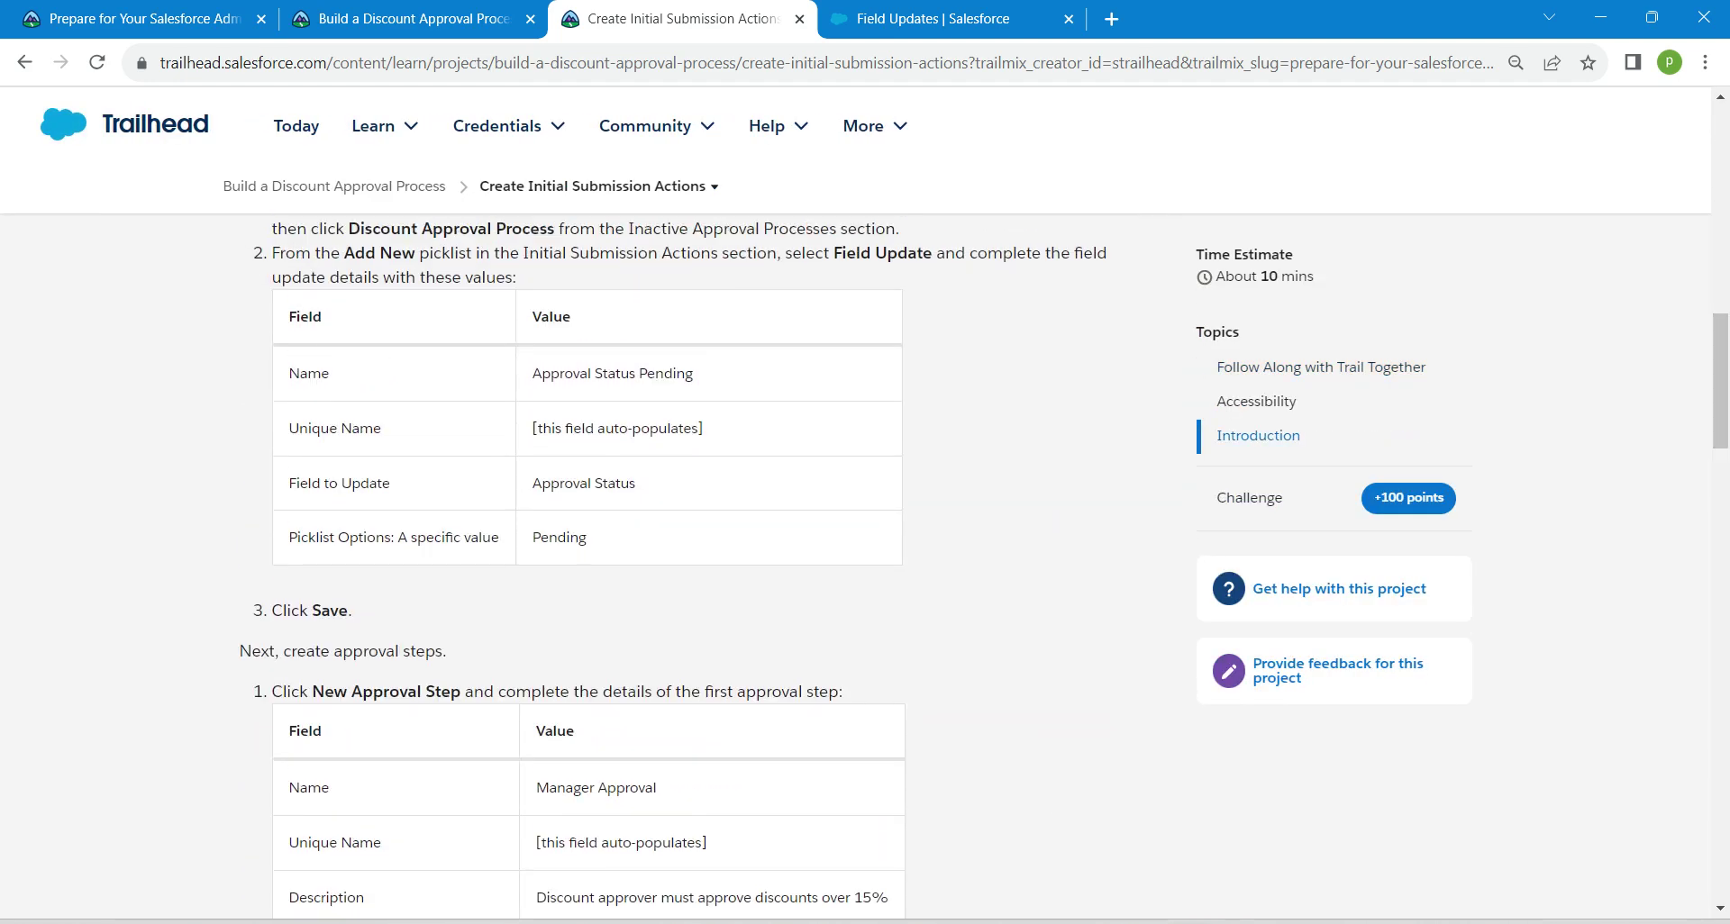
drag(533, 373, 694, 373)
key(ctrl+c)
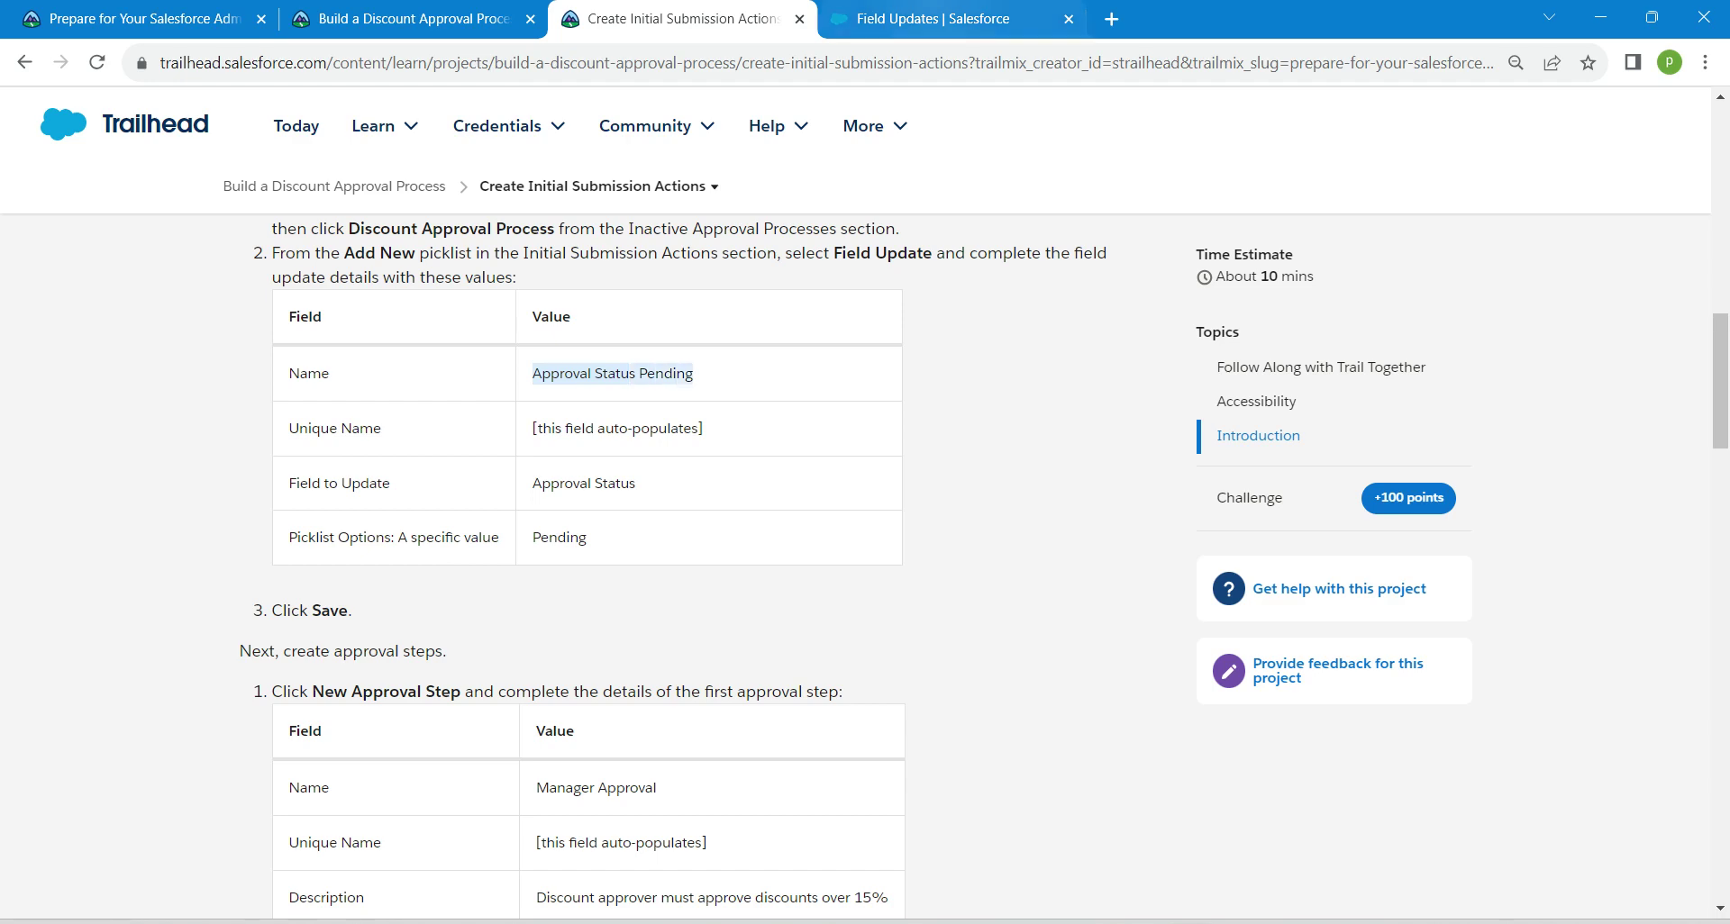
click(940, 19)
key(ctrl+v)
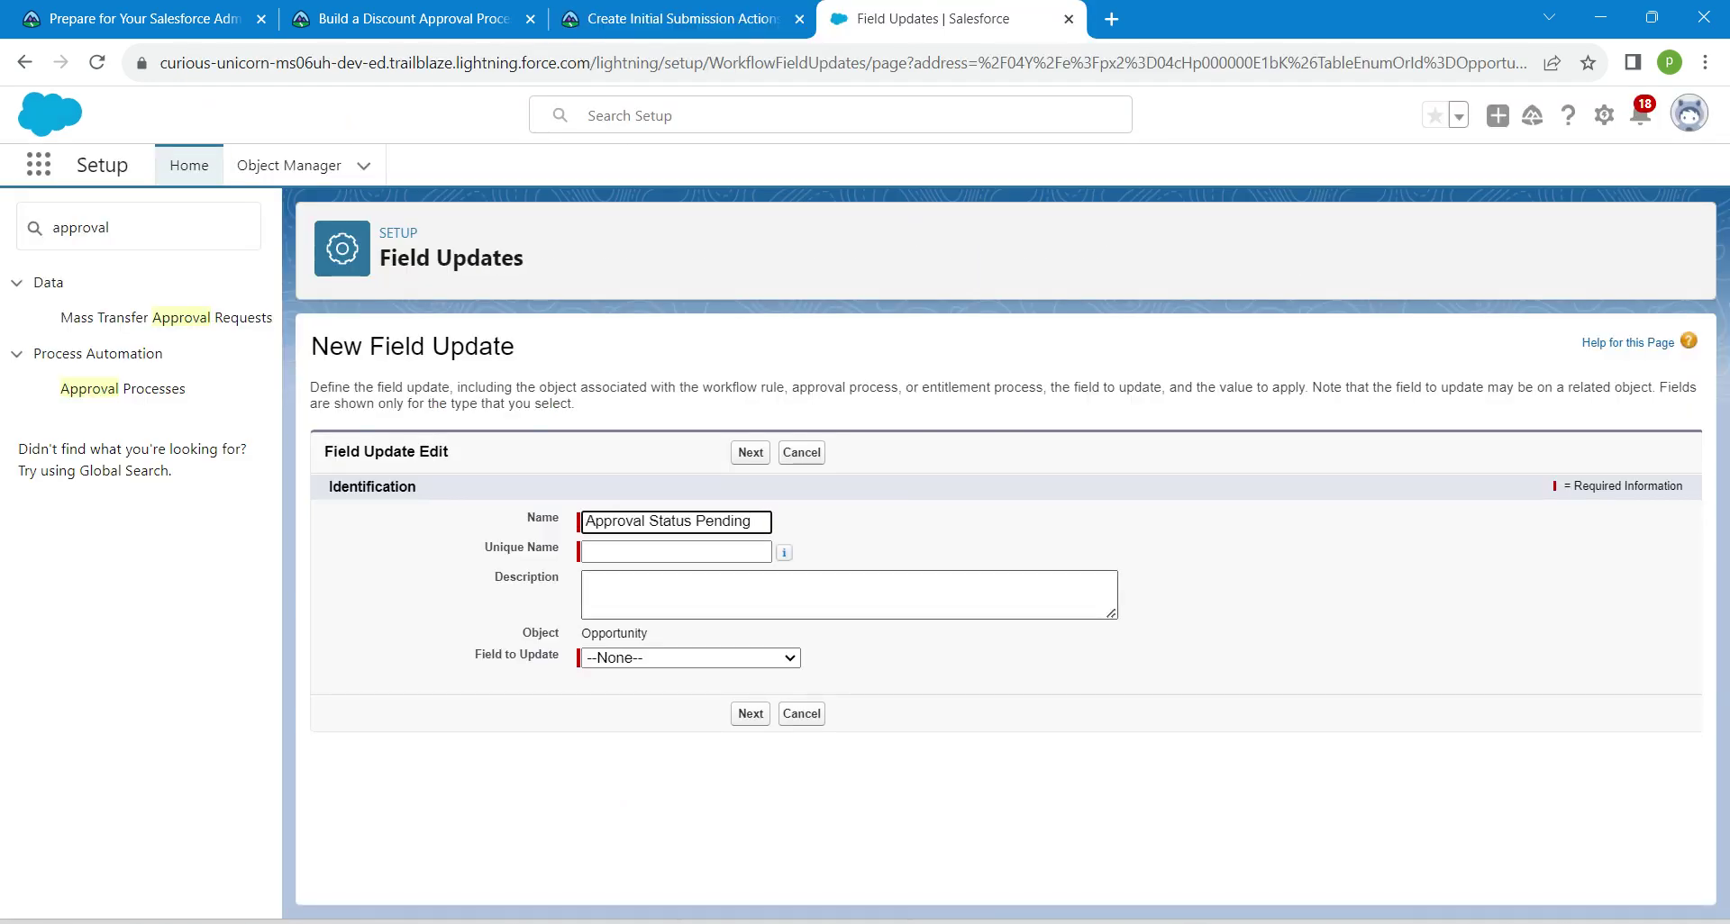
click(690, 550)
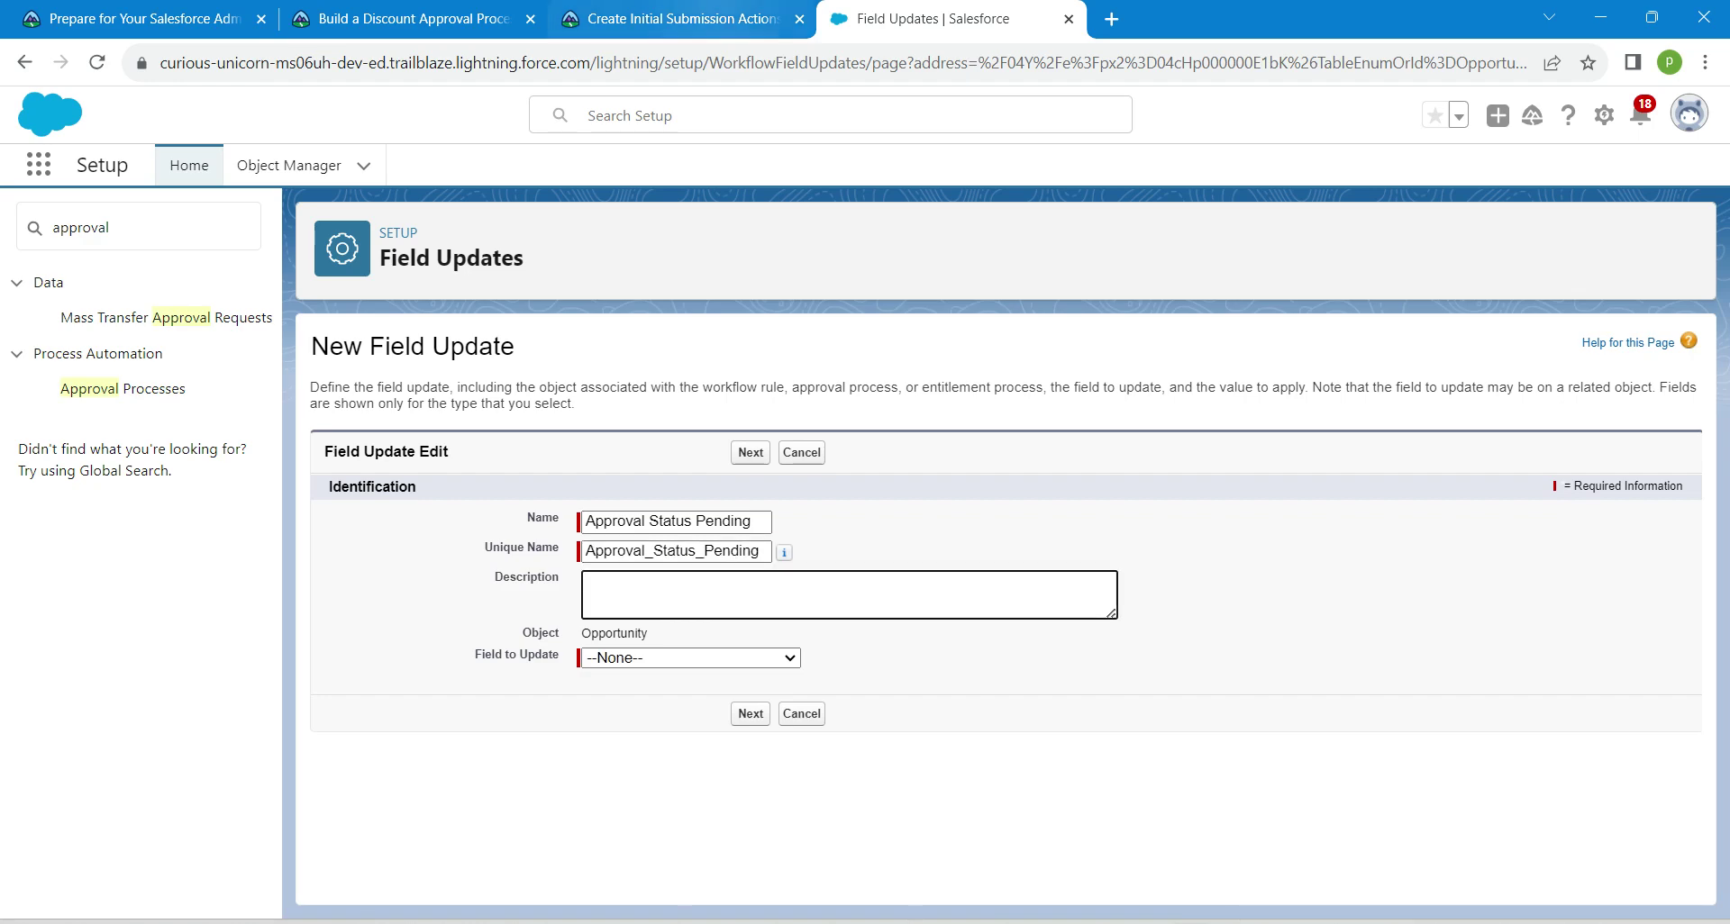
- Check the field update values in the Trailhead instructions and set Field to Update to Approval Status in Salesforce
click(682, 18)
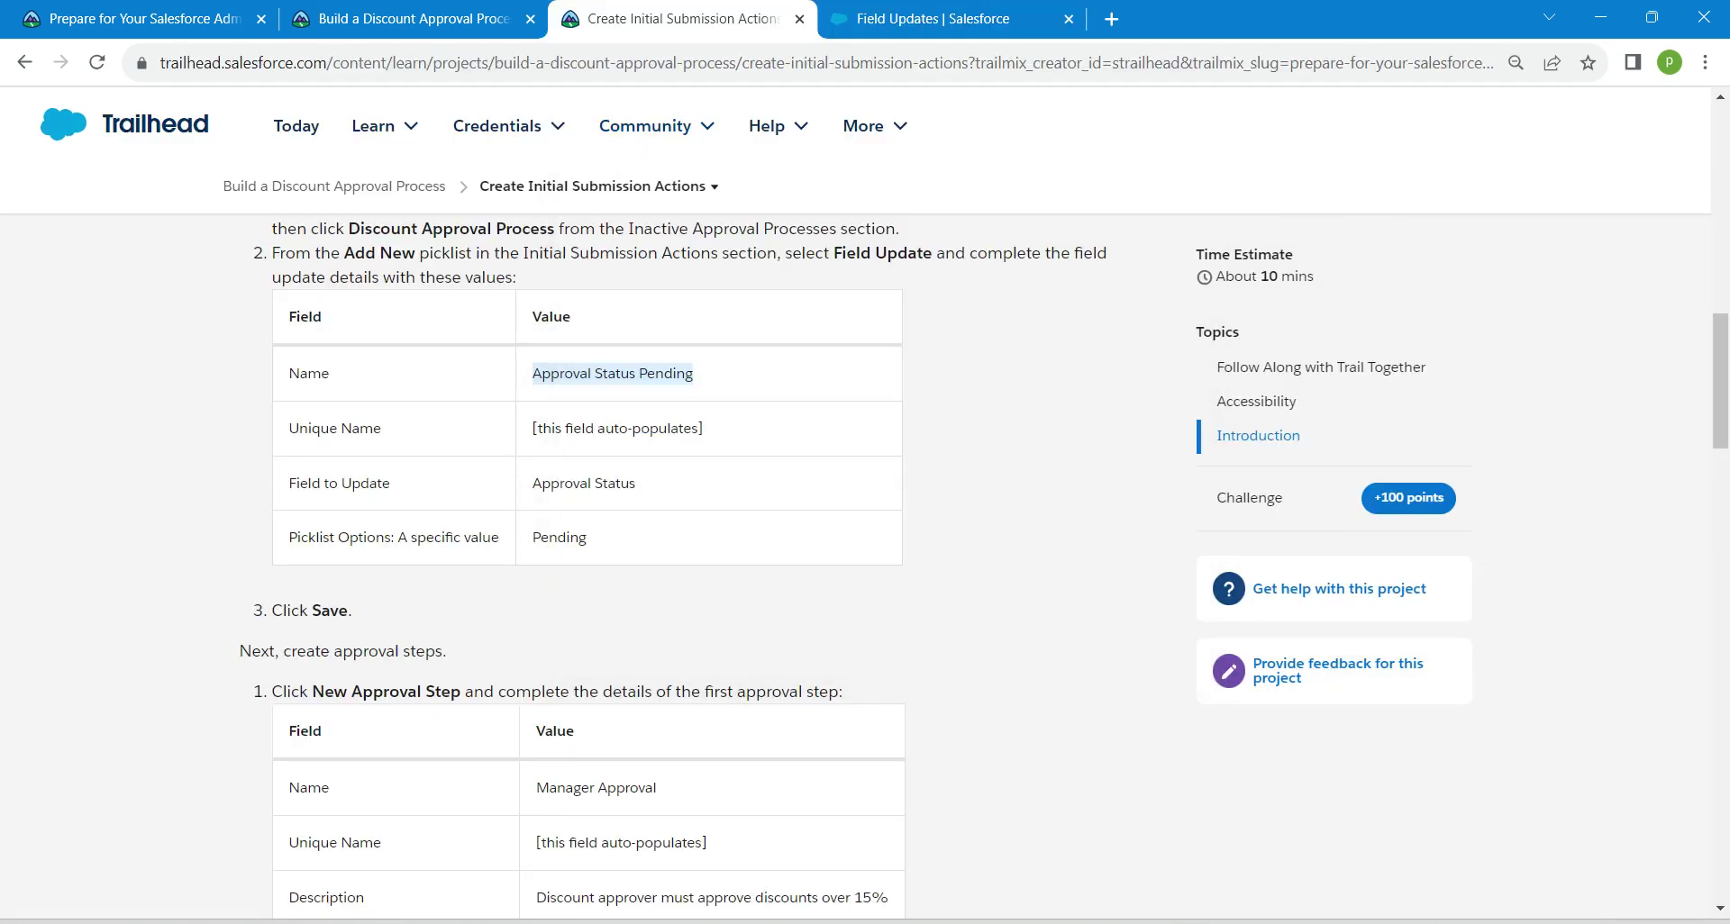
double_click(558, 537)
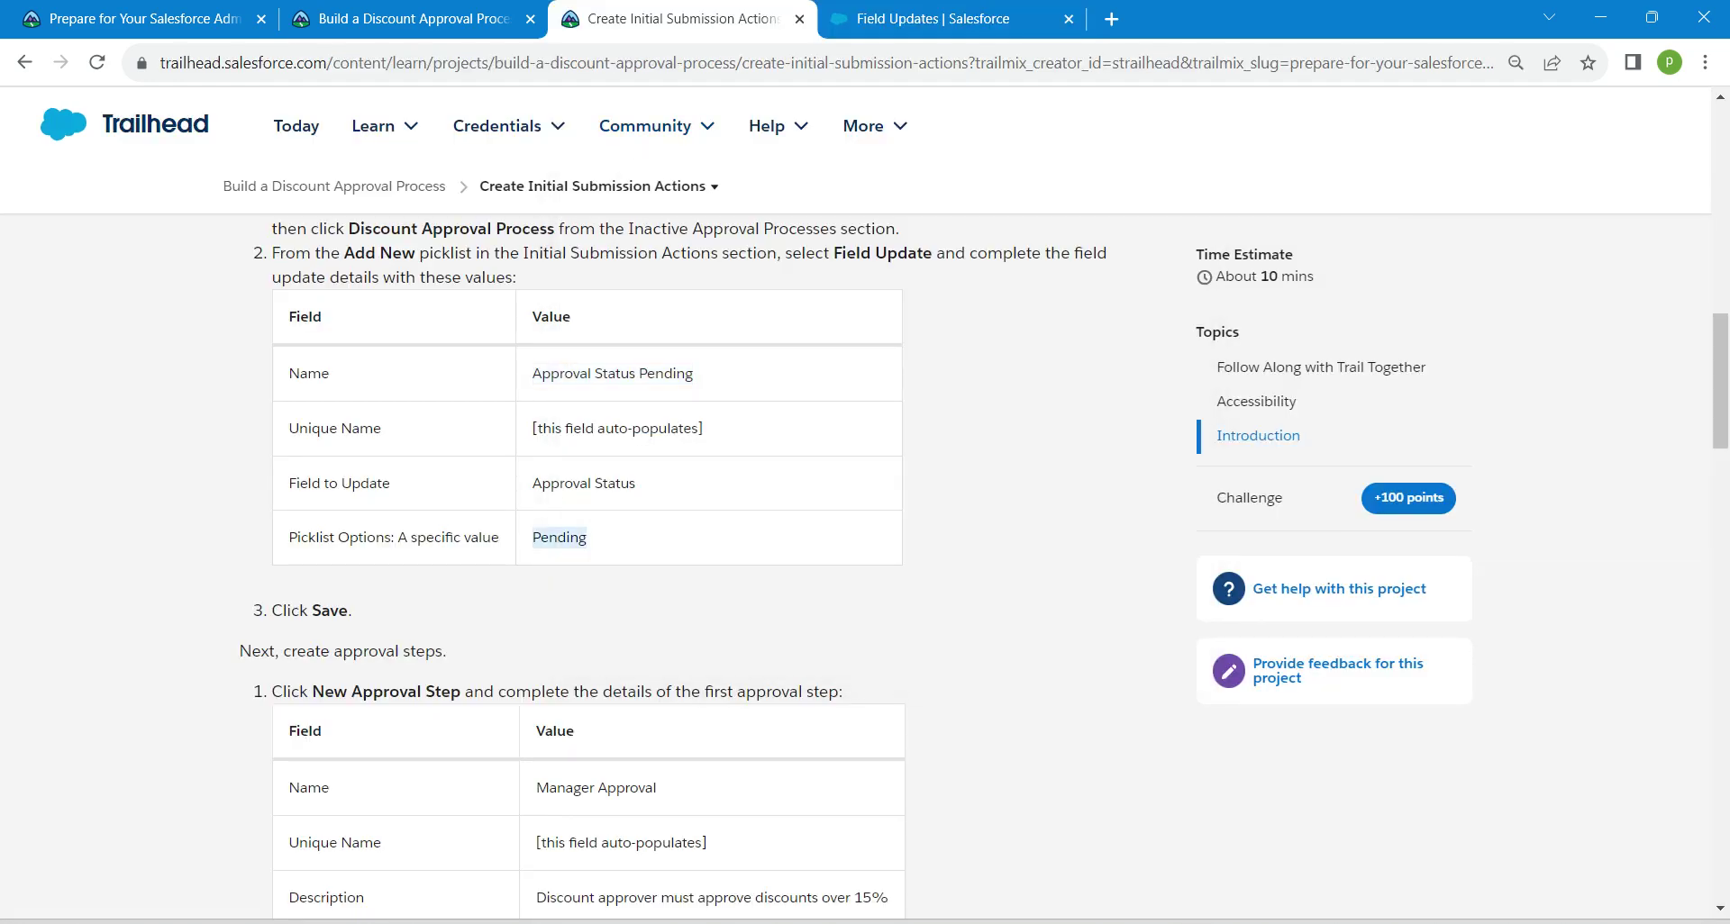
click(928, 18)
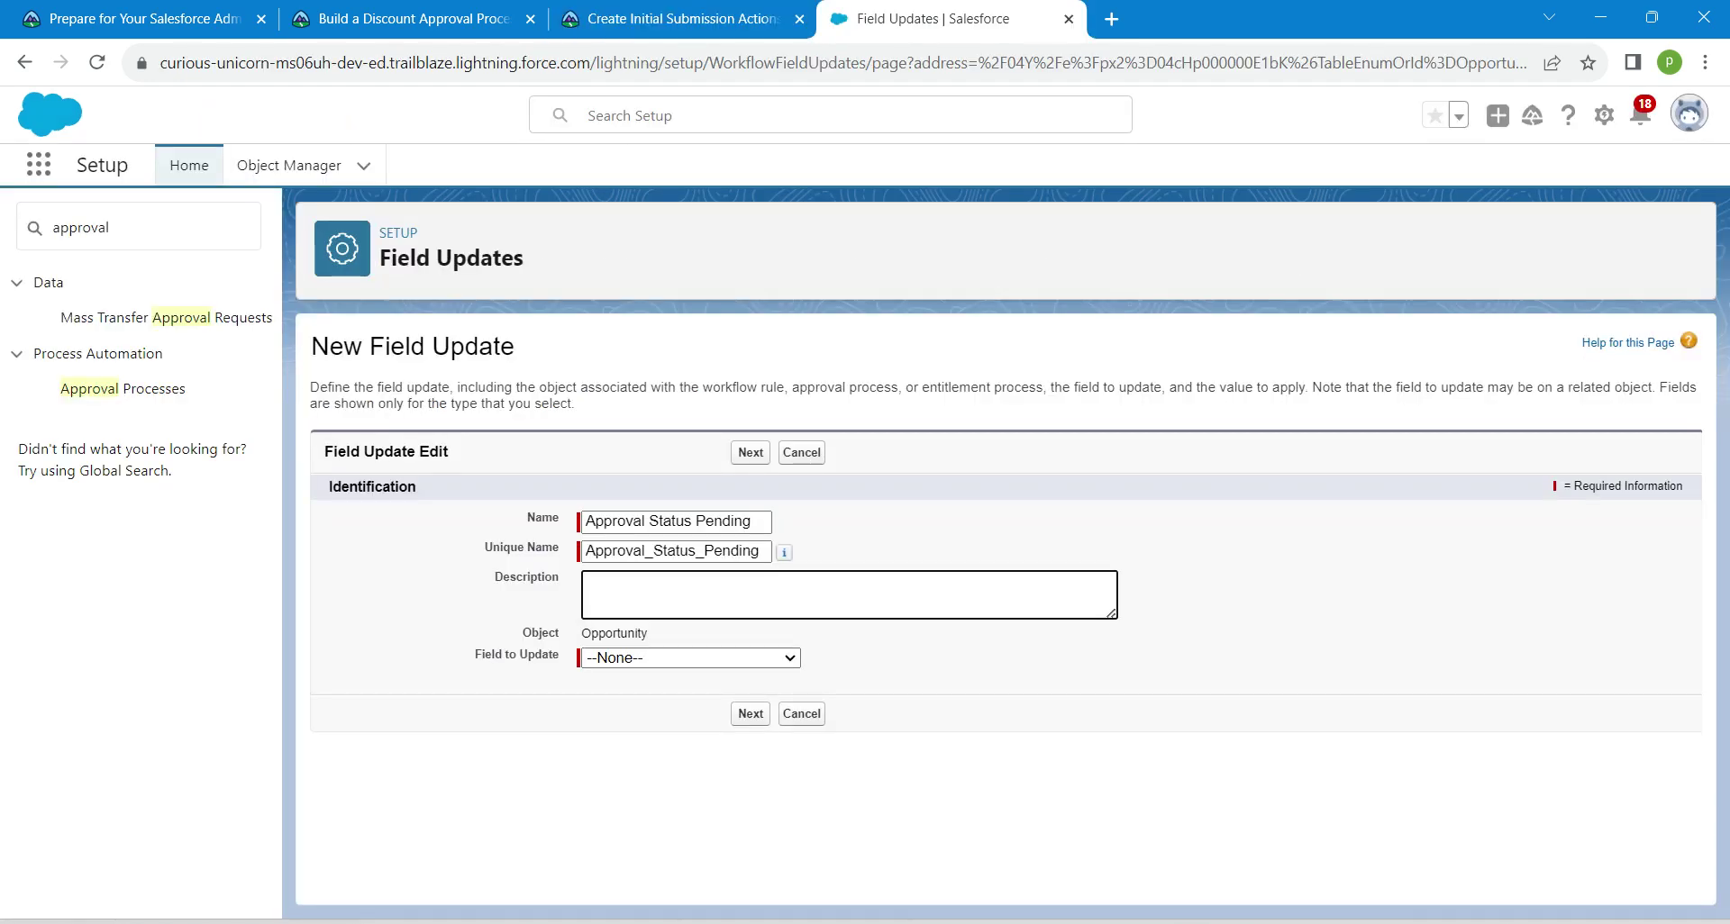
click(690, 657)
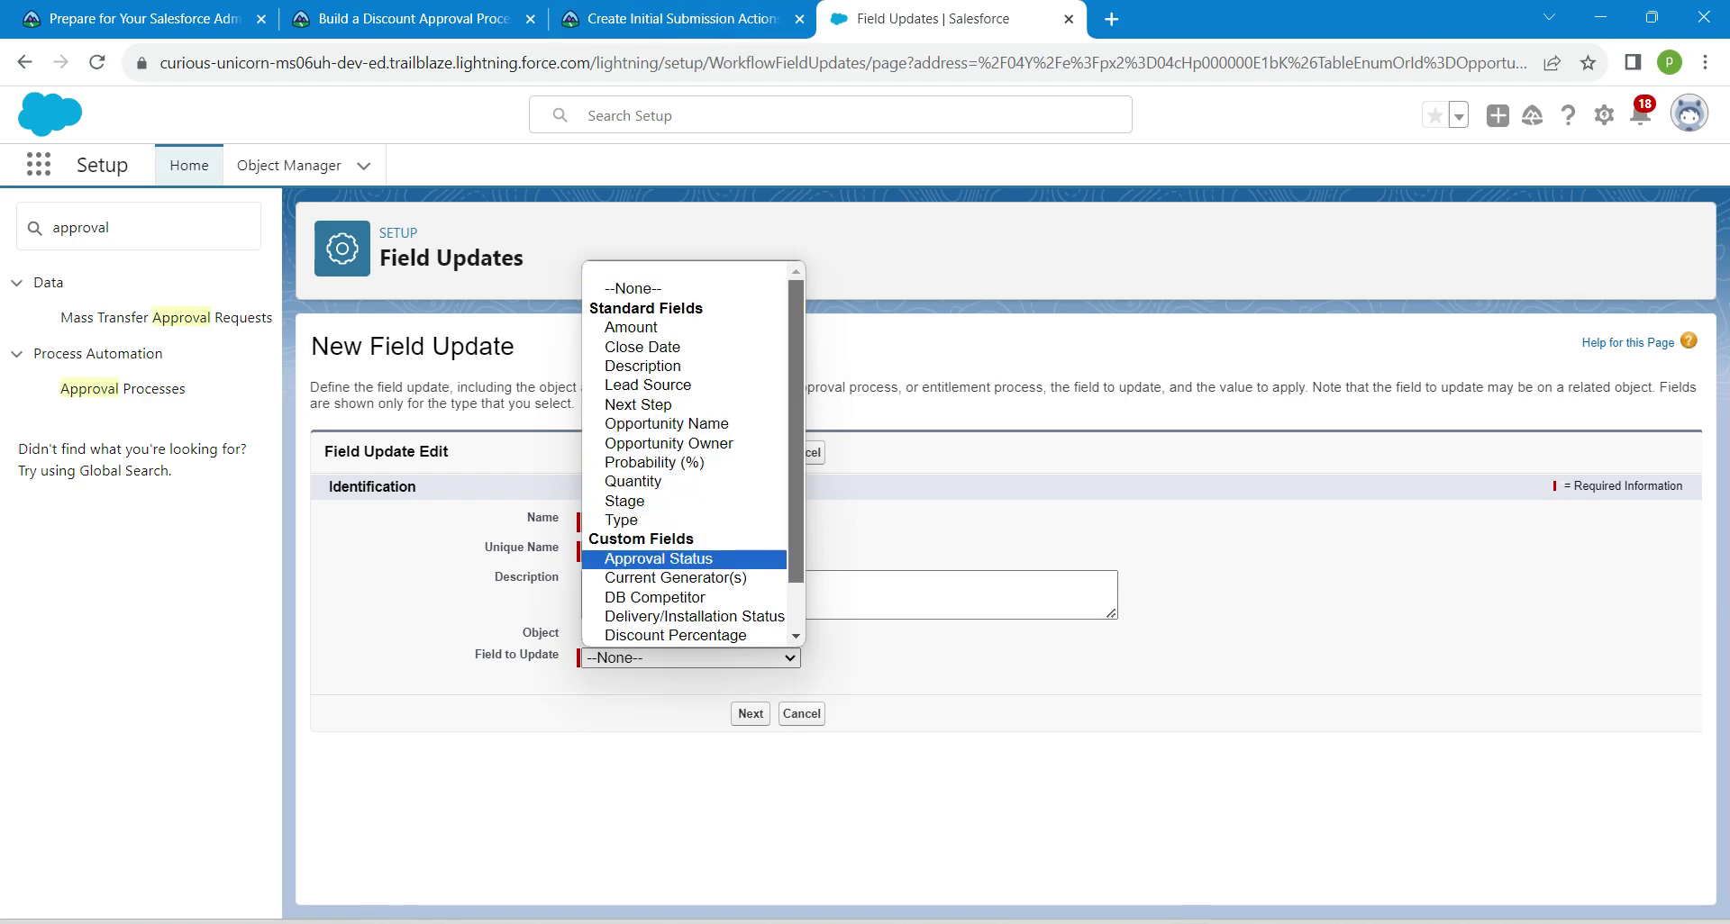
scroll(685, 558, down, 1)
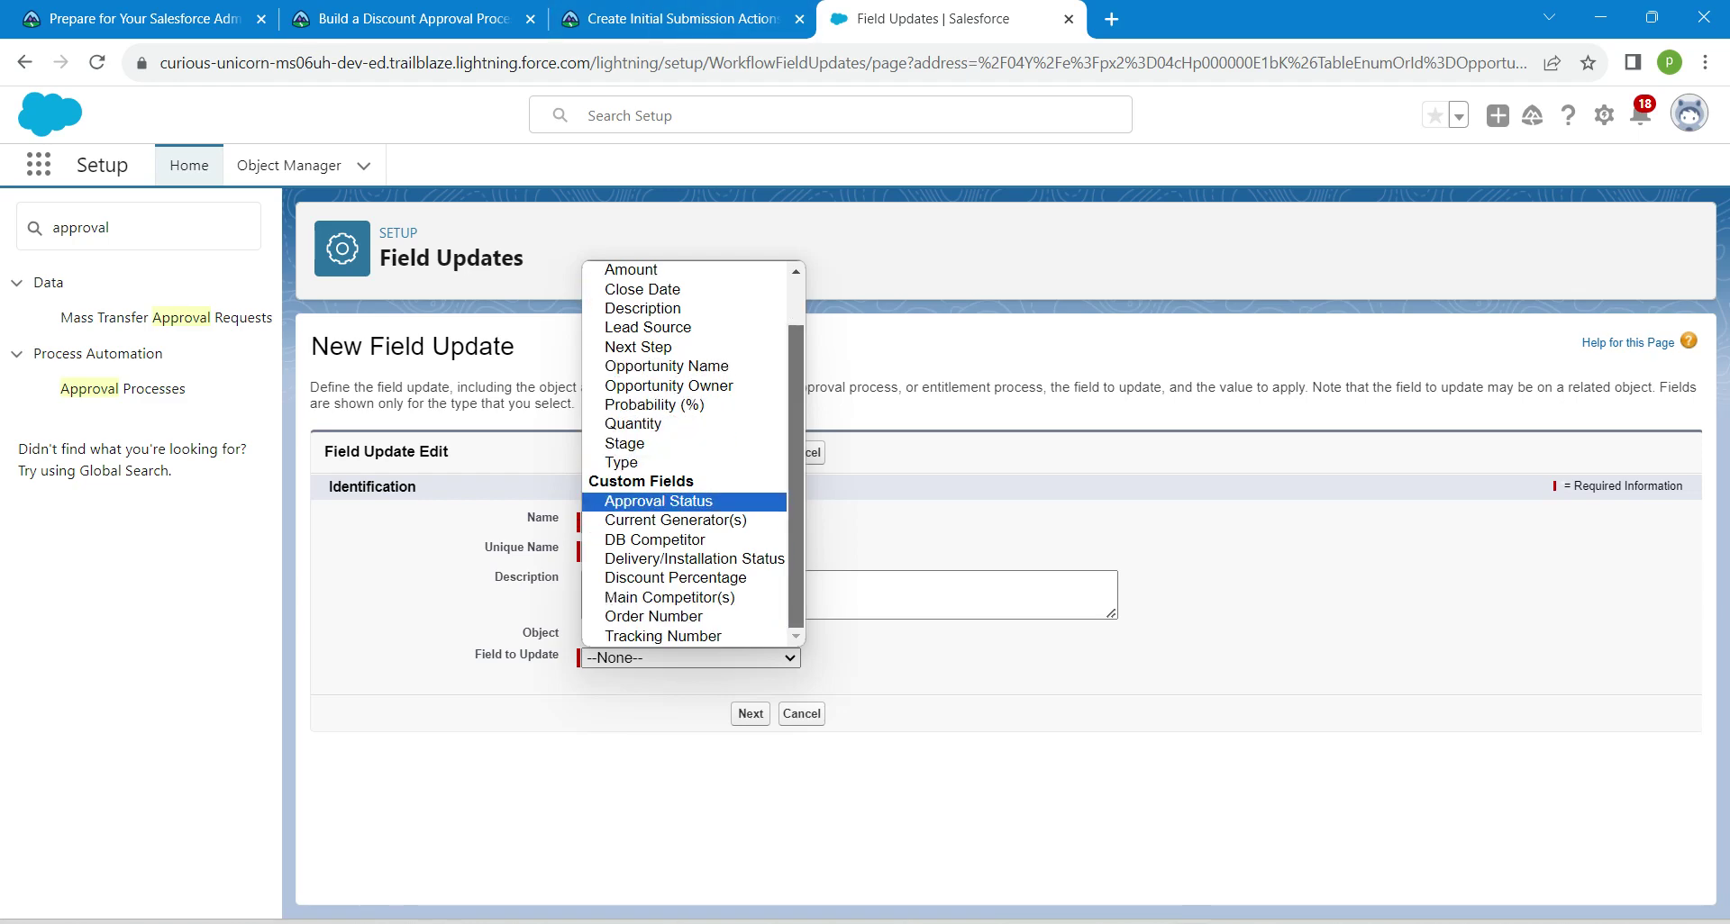
key(Escape)
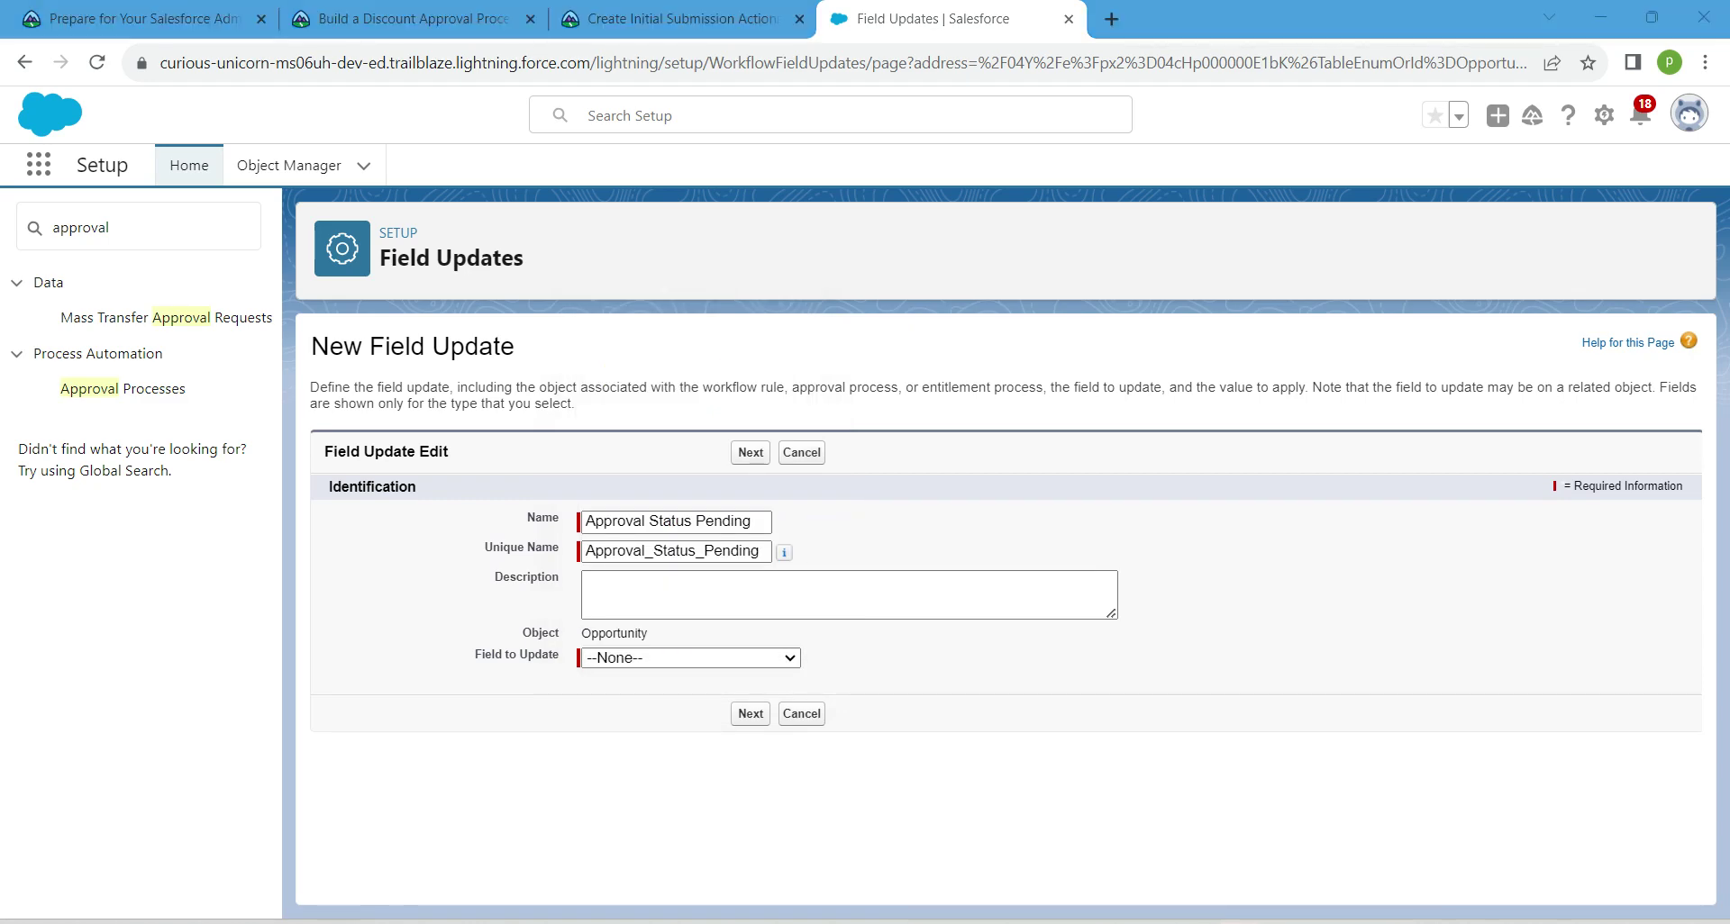
click(689, 658)
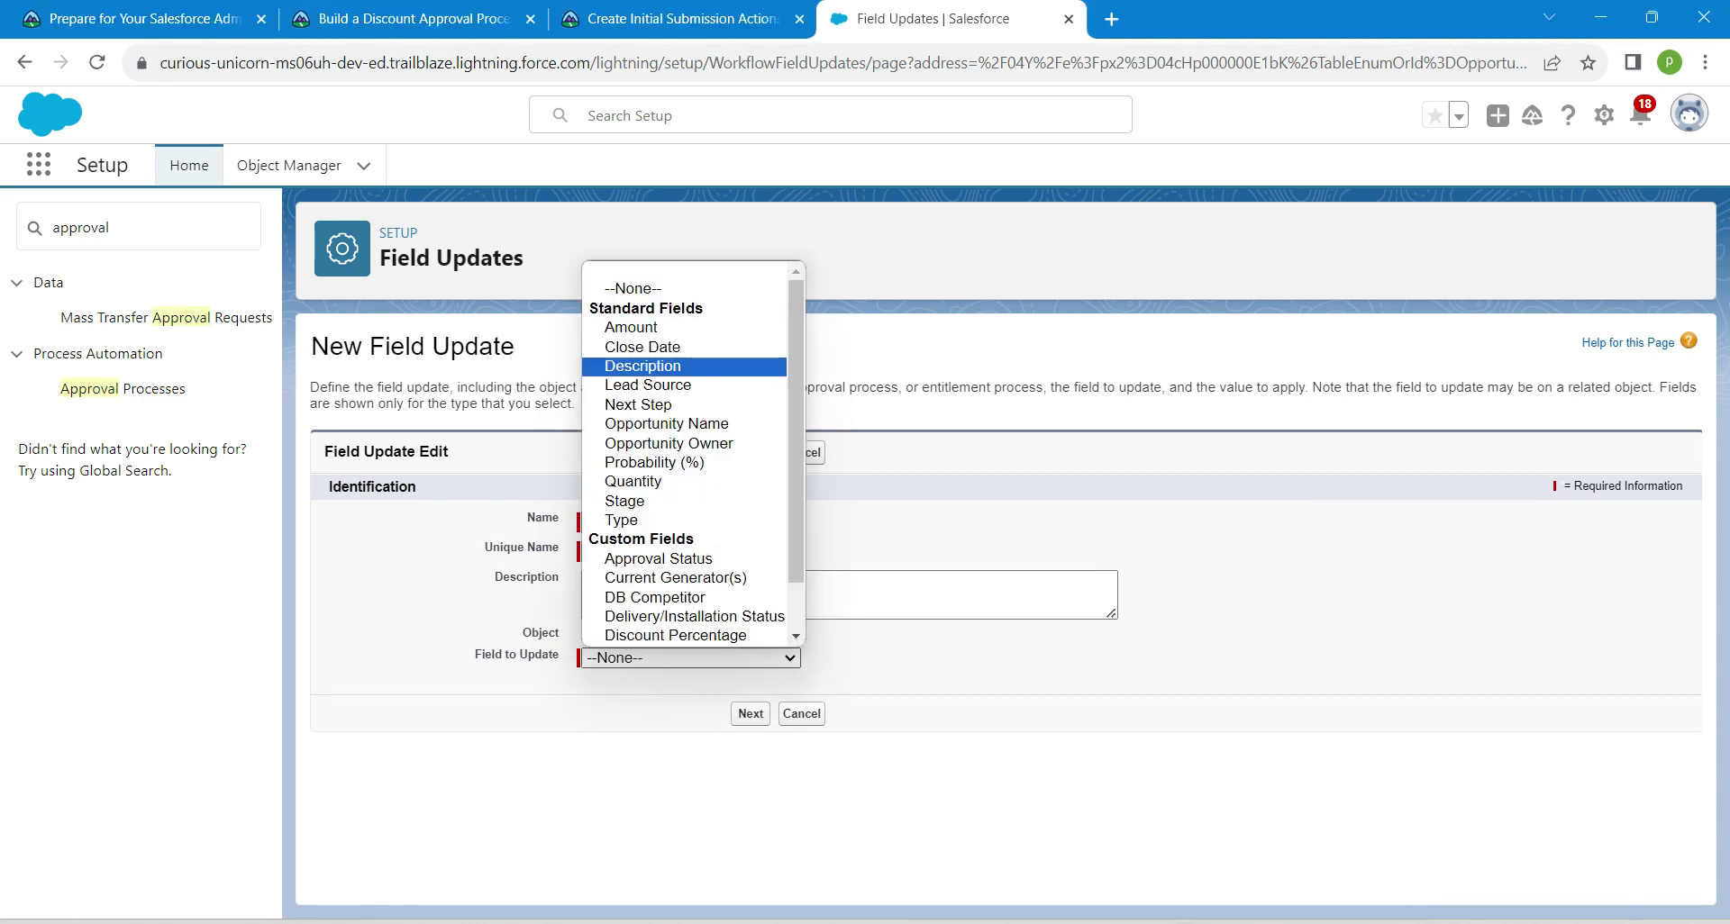
drag(795, 385, 795, 433)
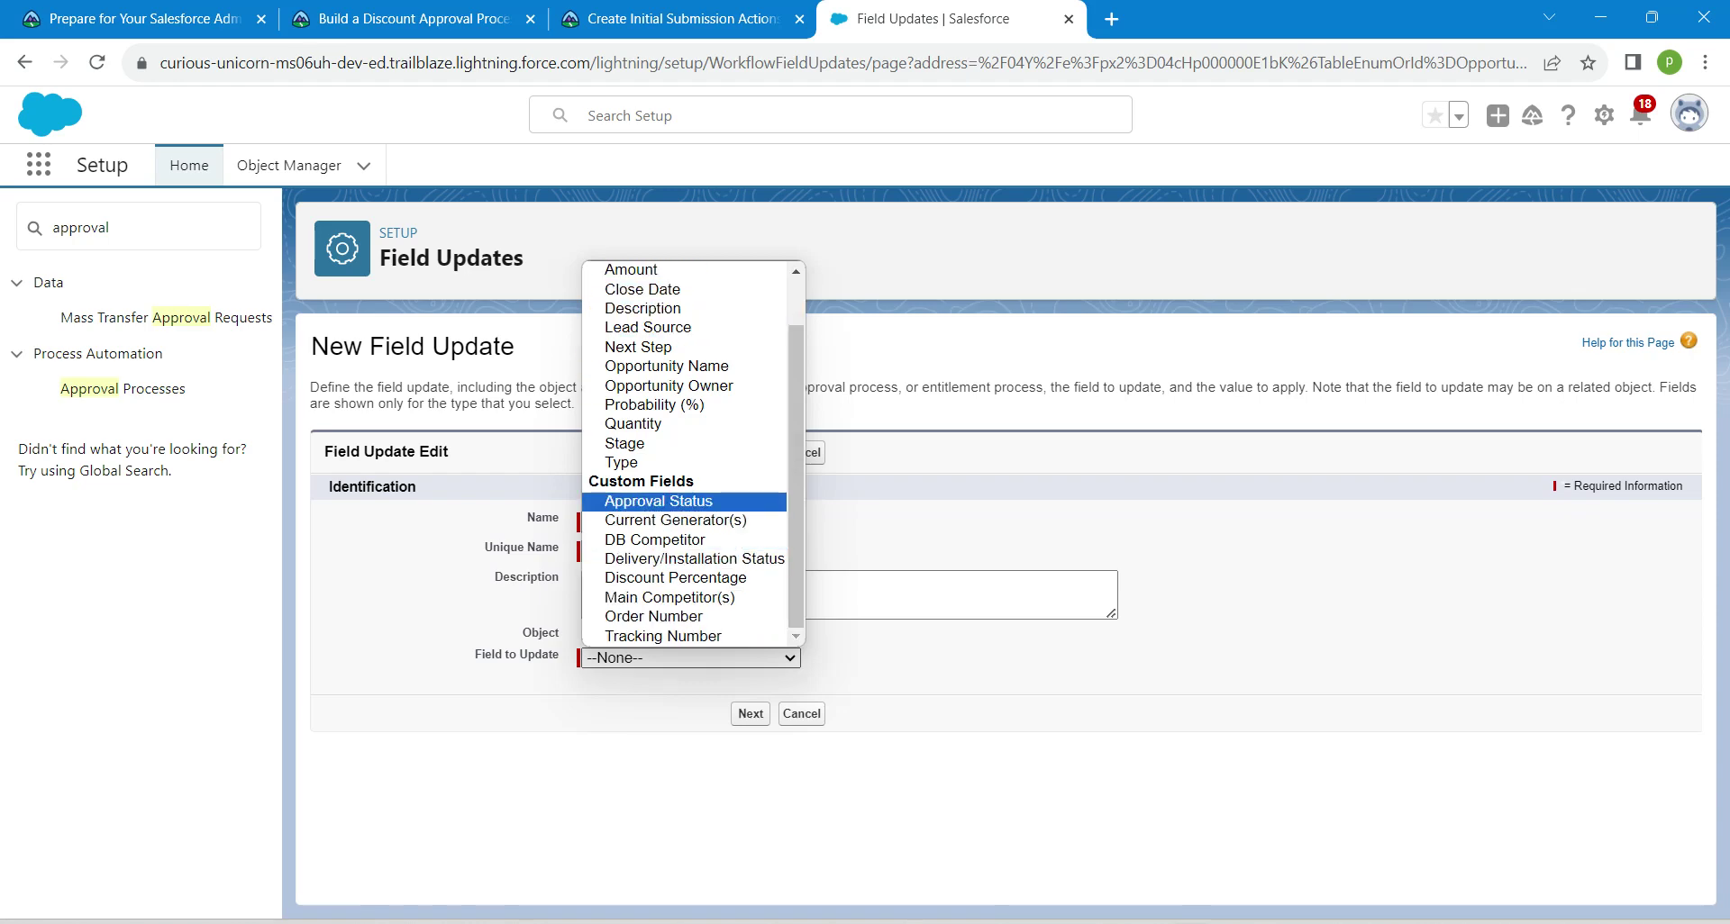
click(657, 501)
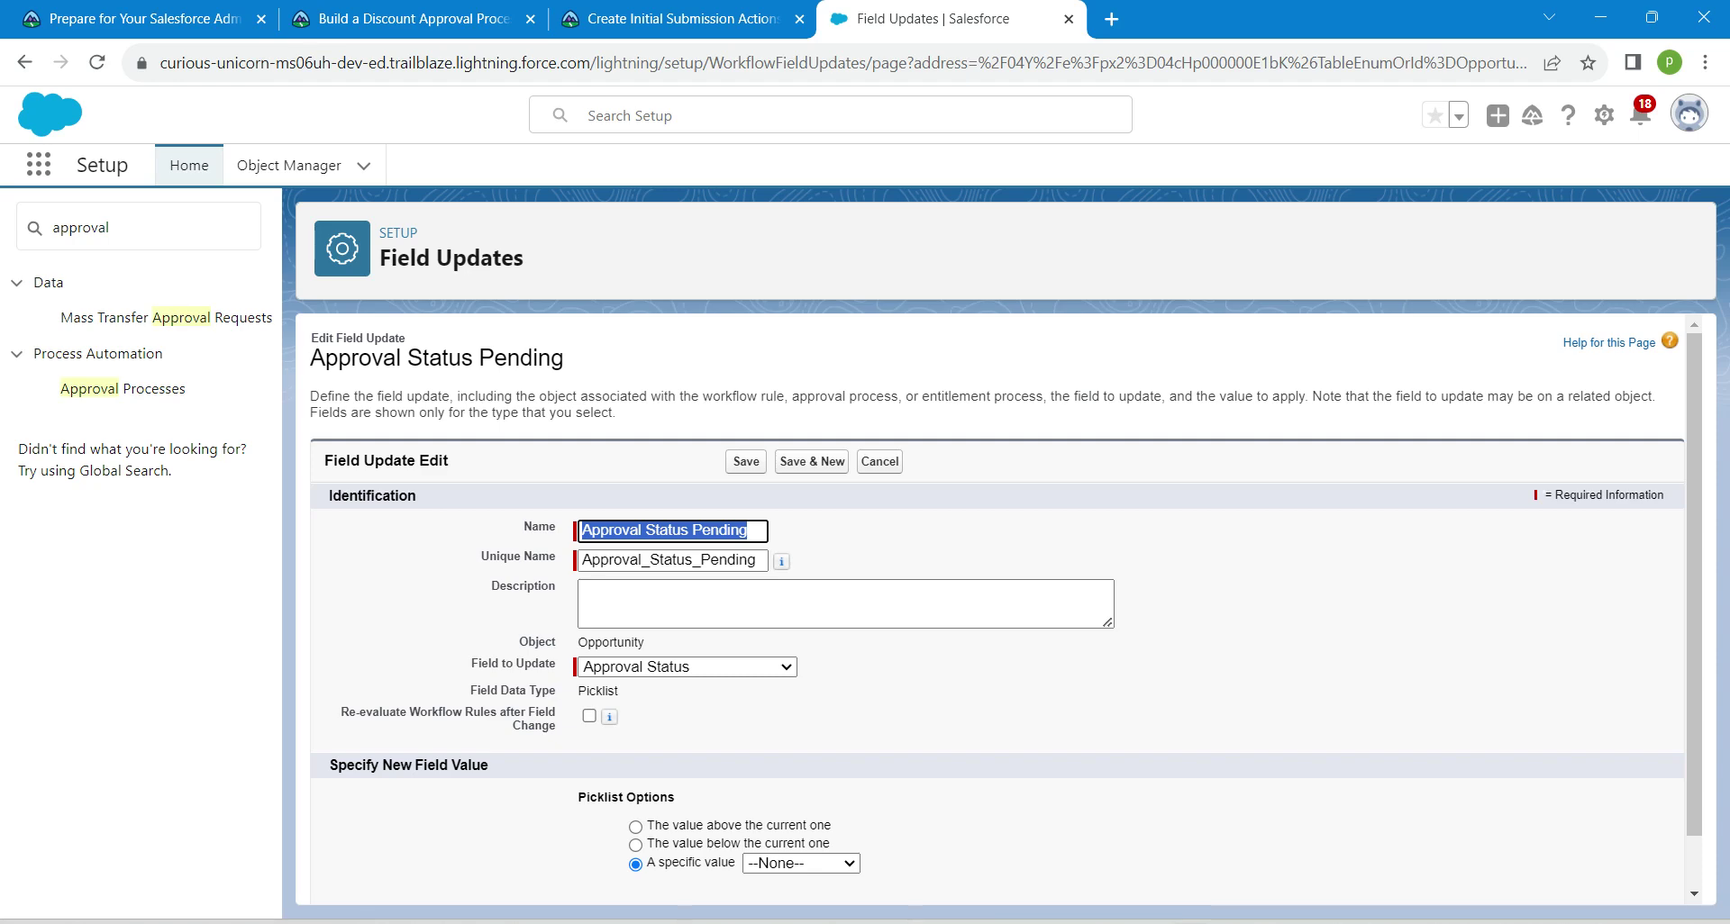
- Set the specific picklist value to Pending and save the field update
click(800, 863)
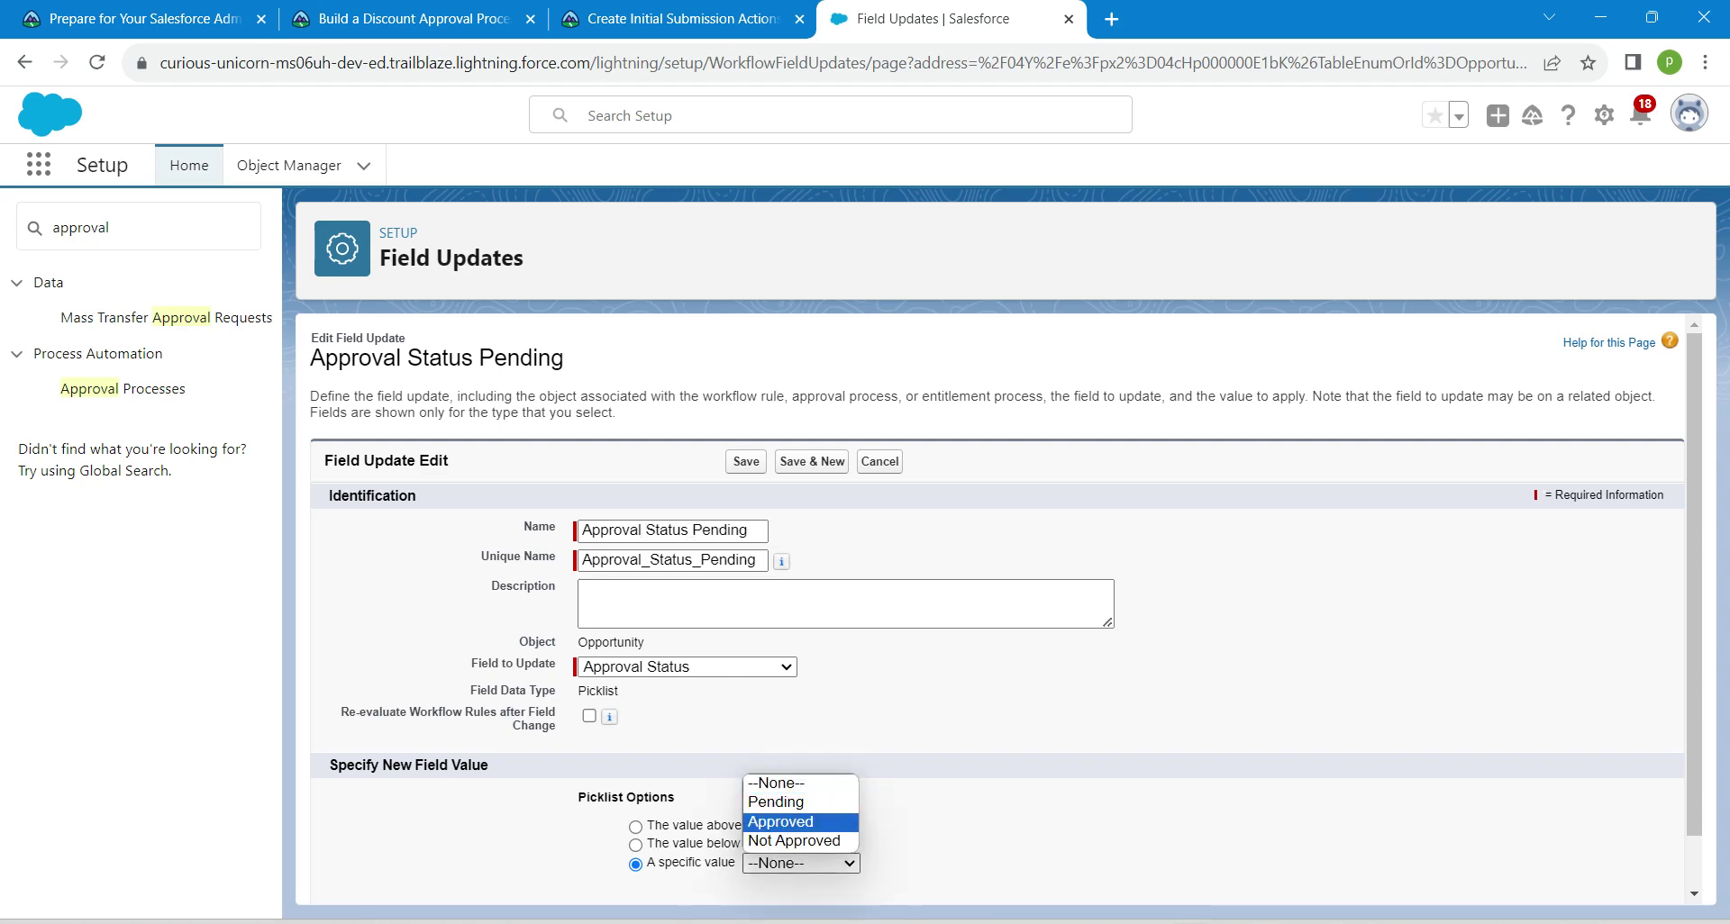
key(Return)
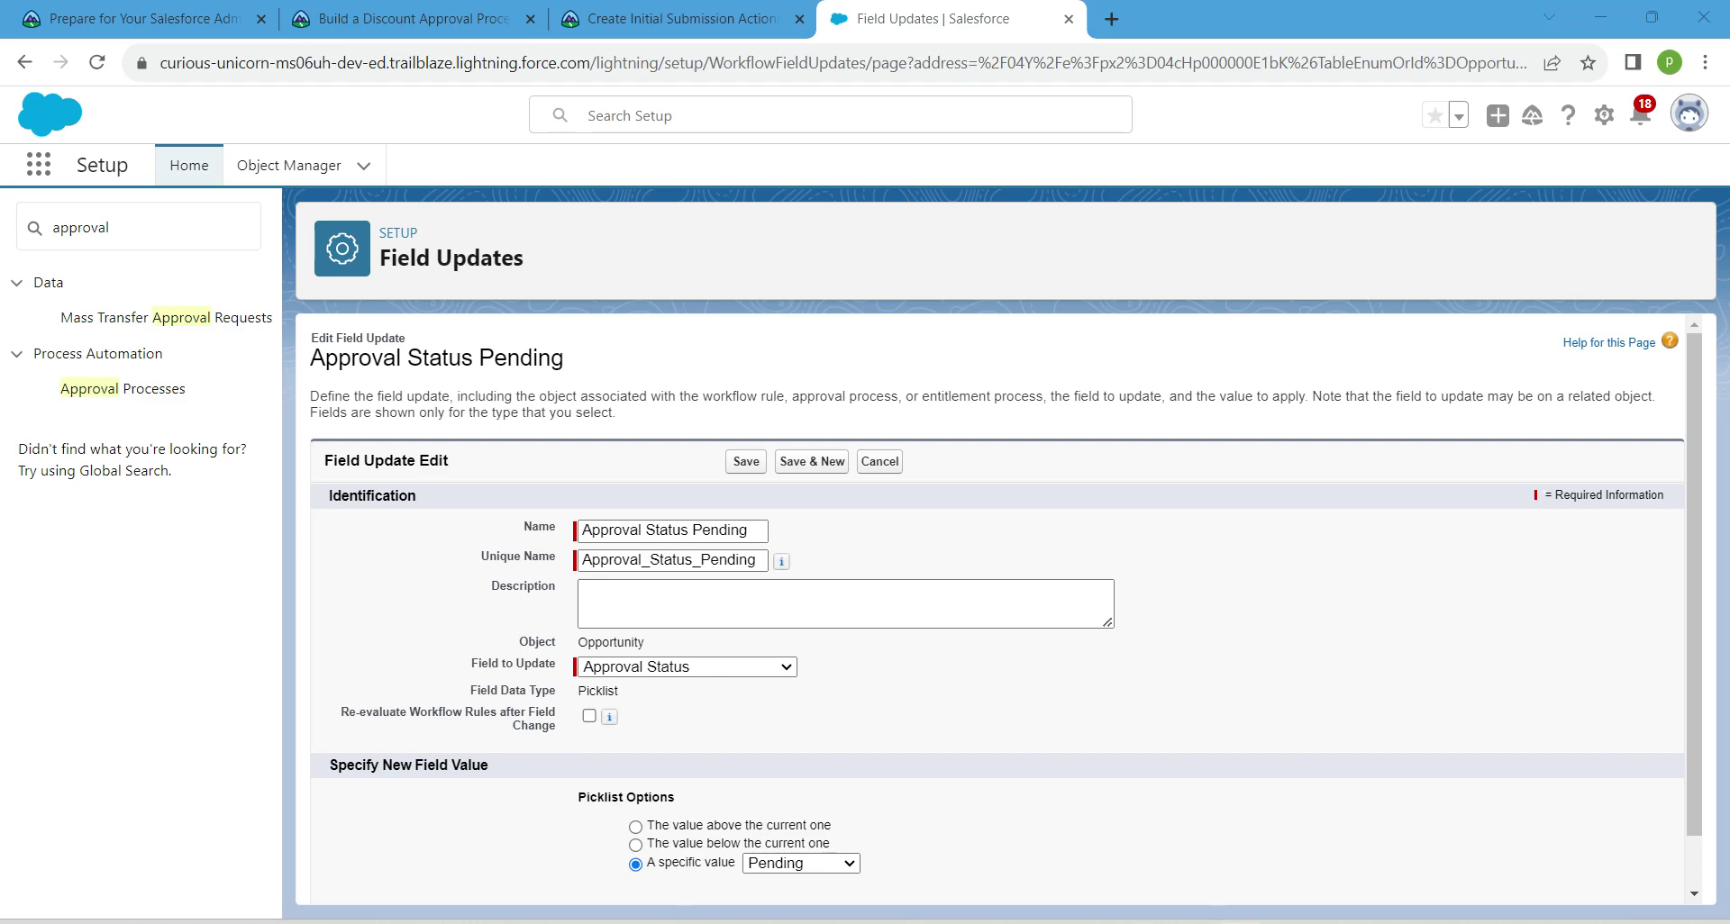
click(745, 461)
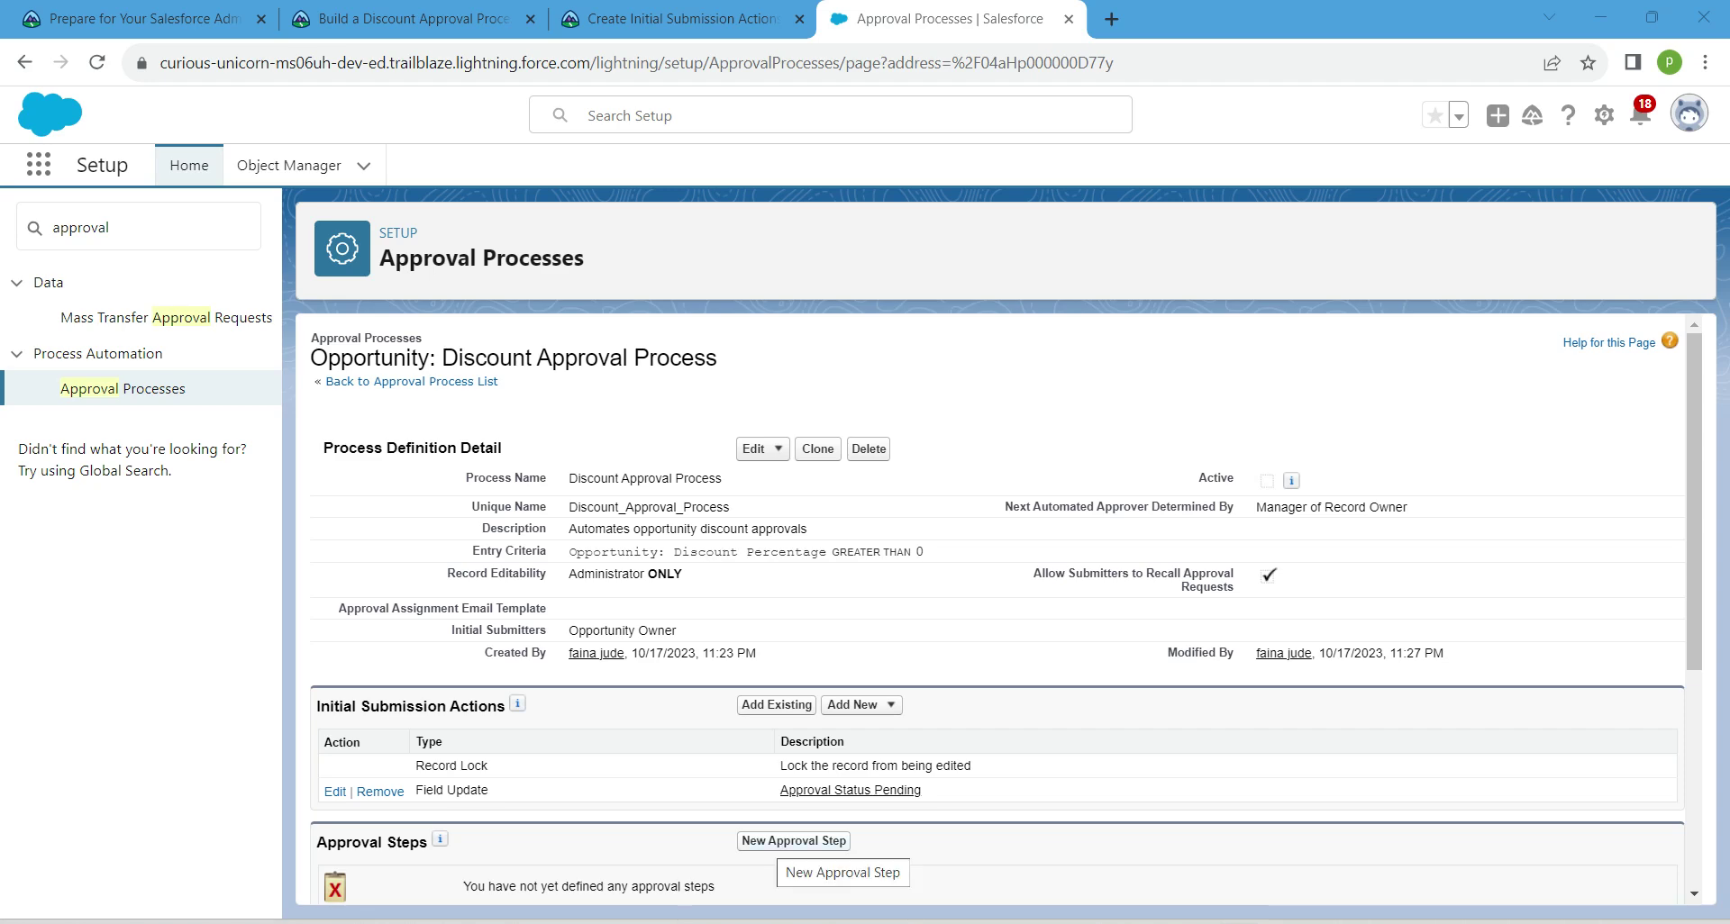
- Start a new approval step and name it Manager Approval, copied from the Trailhead instructions, with its unique name auto-populated
click(793, 841)
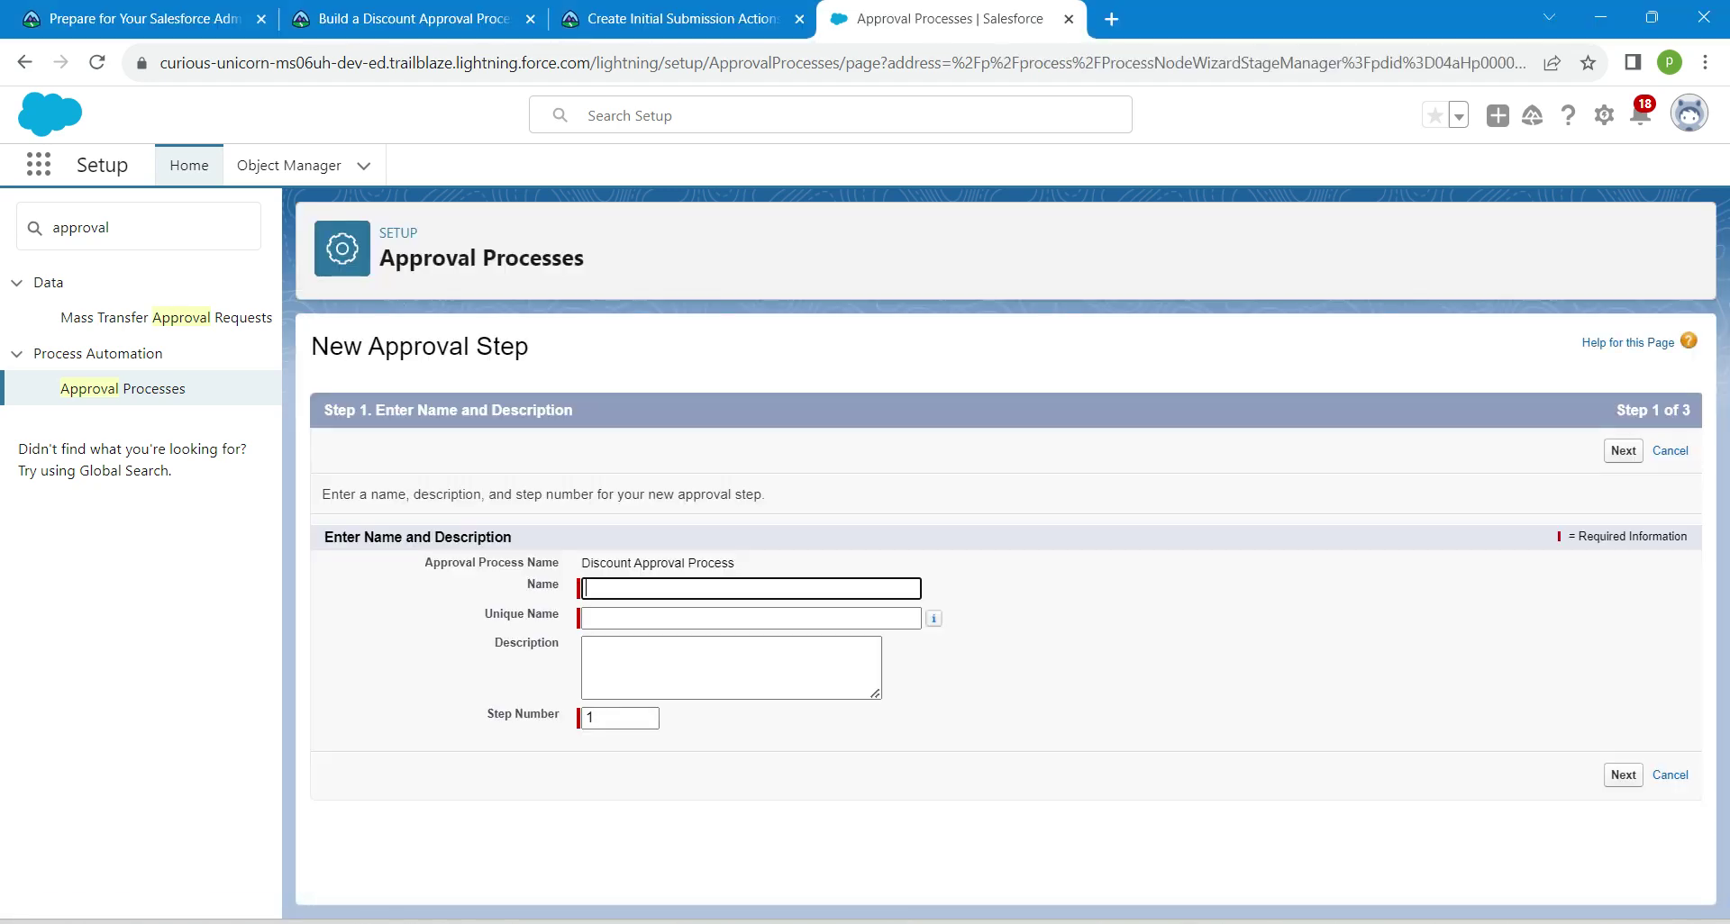
click(682, 18)
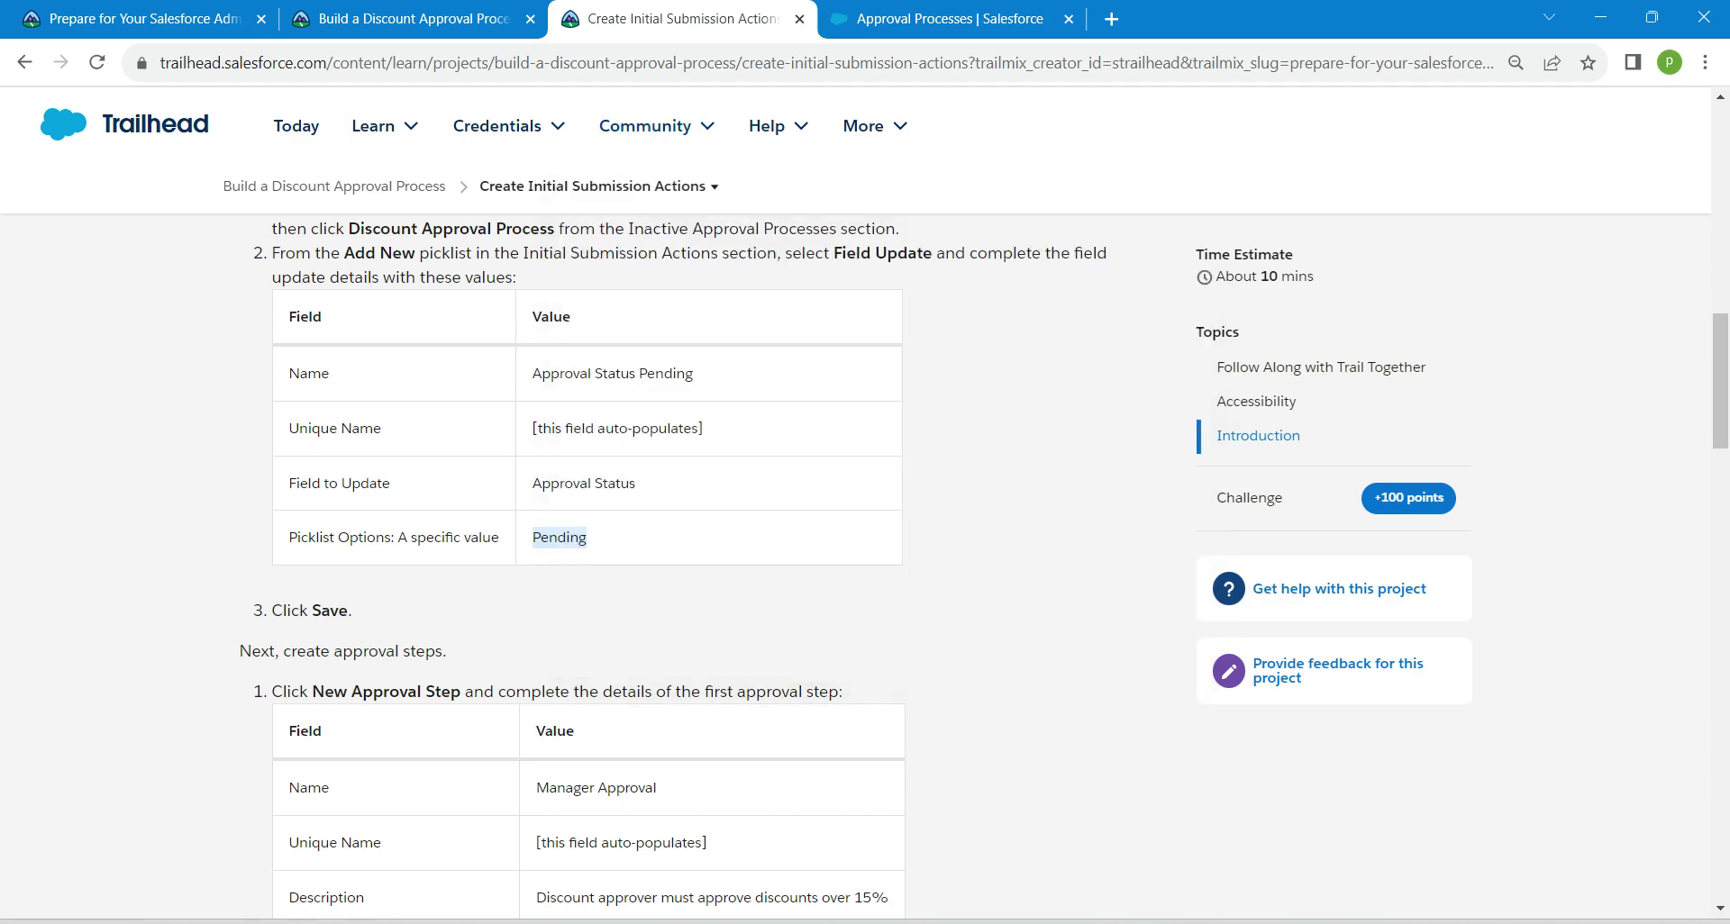
drag(537, 788, 657, 788)
key(ctrl+c)
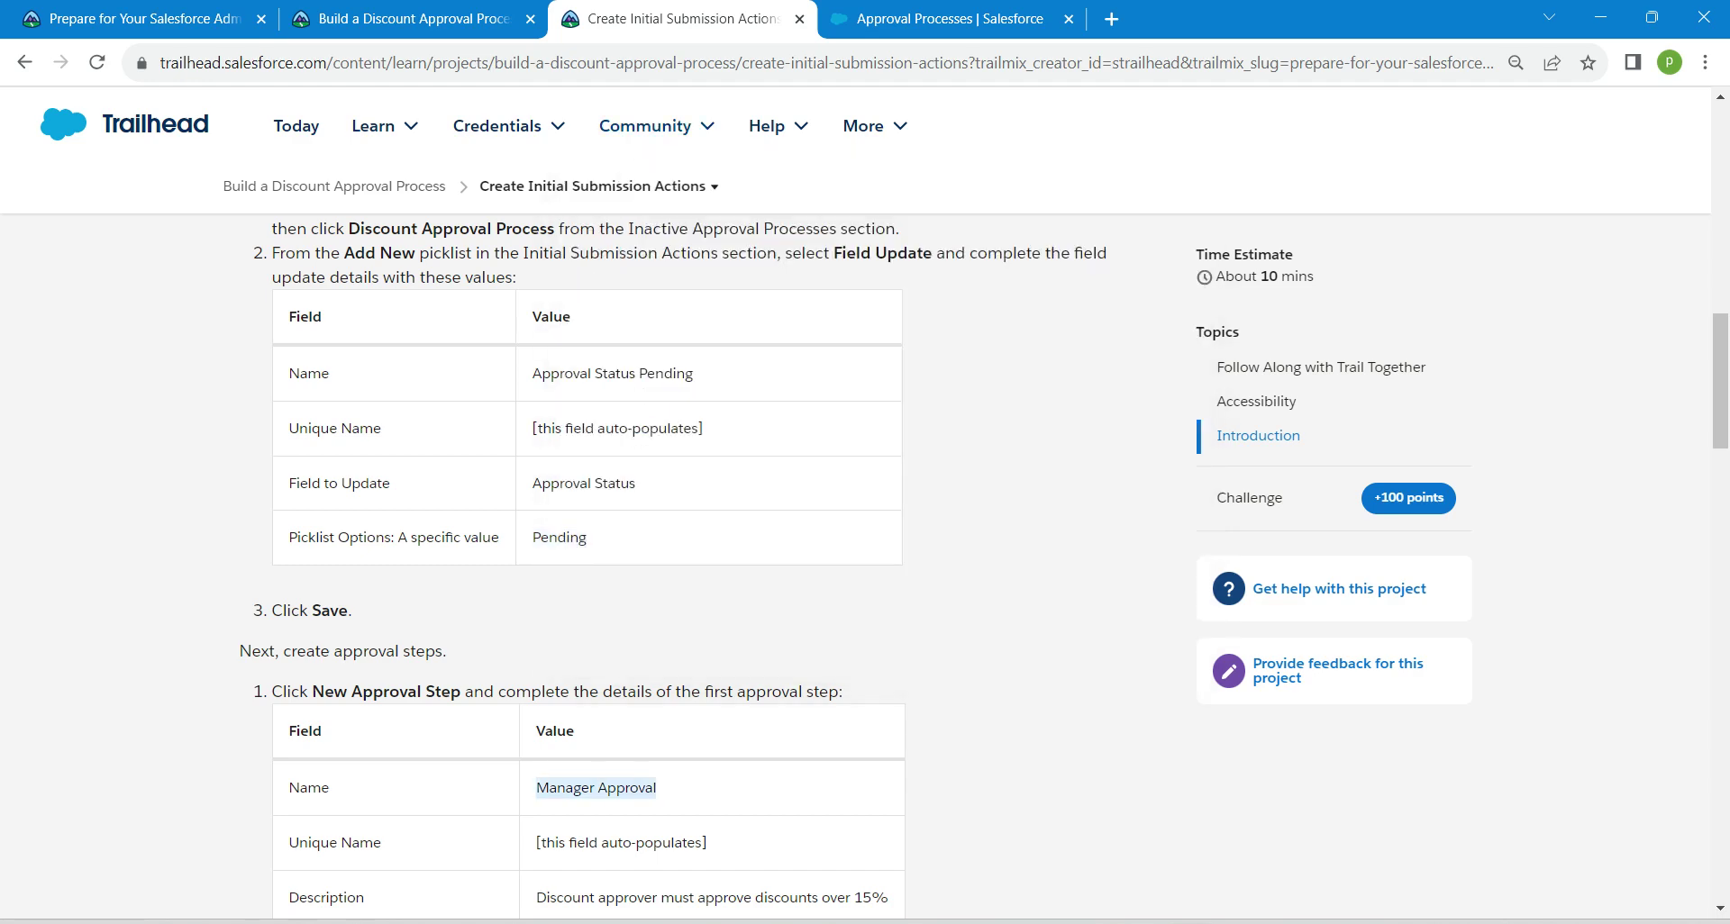
click(946, 18)
key(ctrl+v)
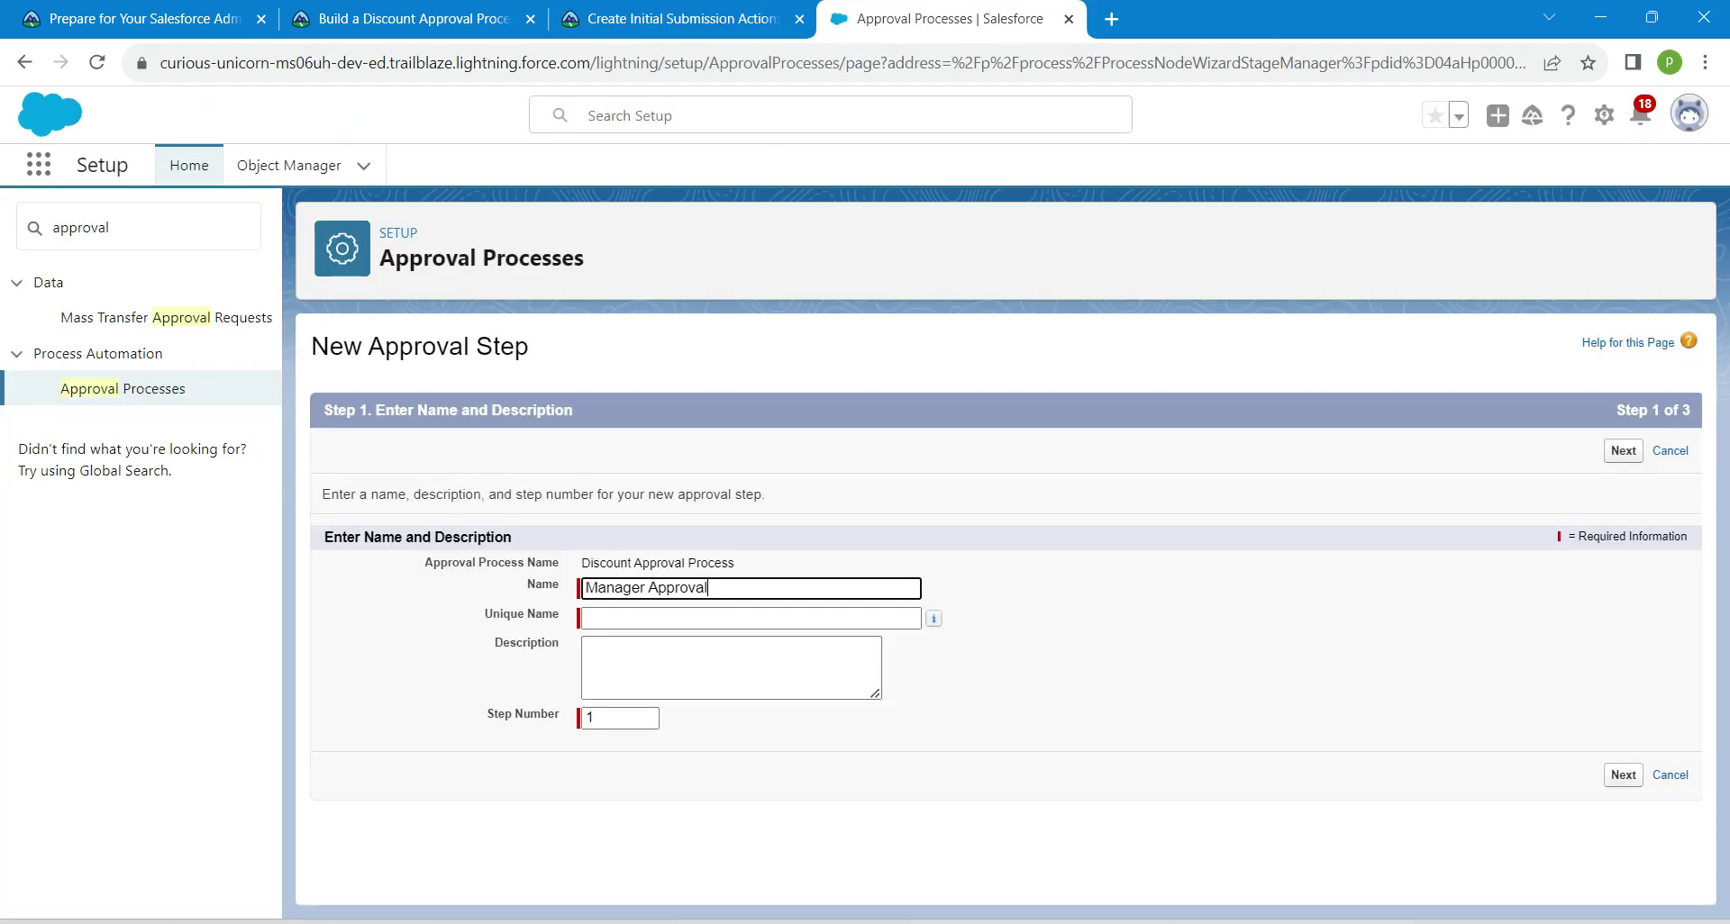
key(Tab)
key(Tab)
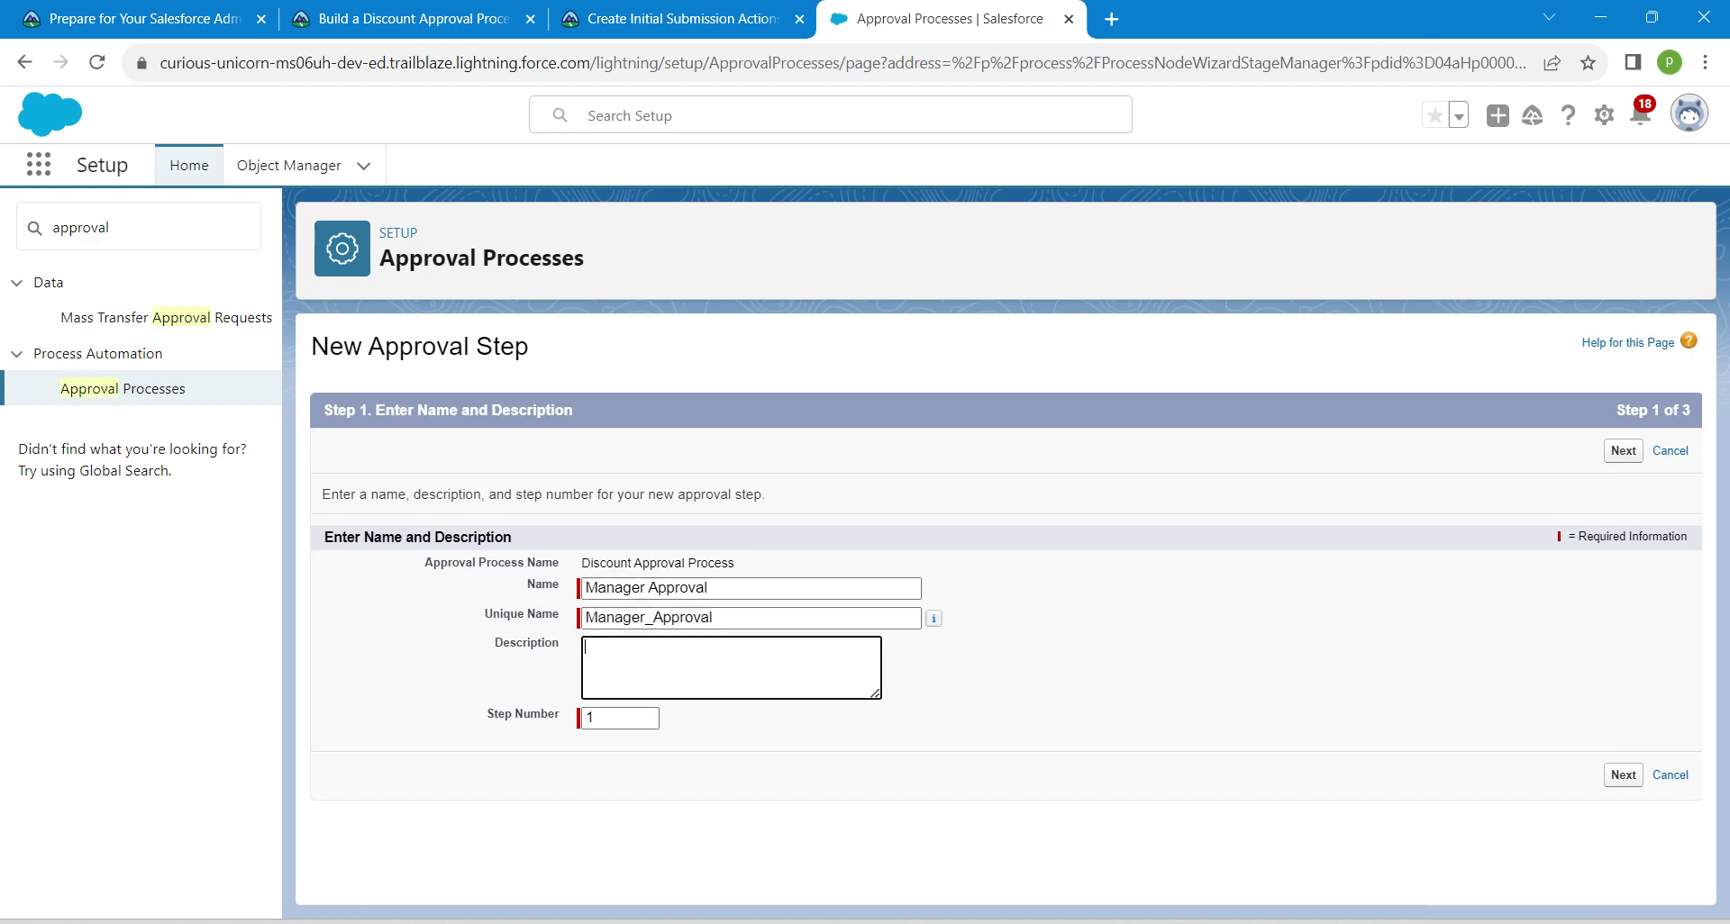
- Copy the description "Discount approver must approve discounts over 15%" from Trailhead into the Manager Approval step and continue to the step criteria
click(685, 18)
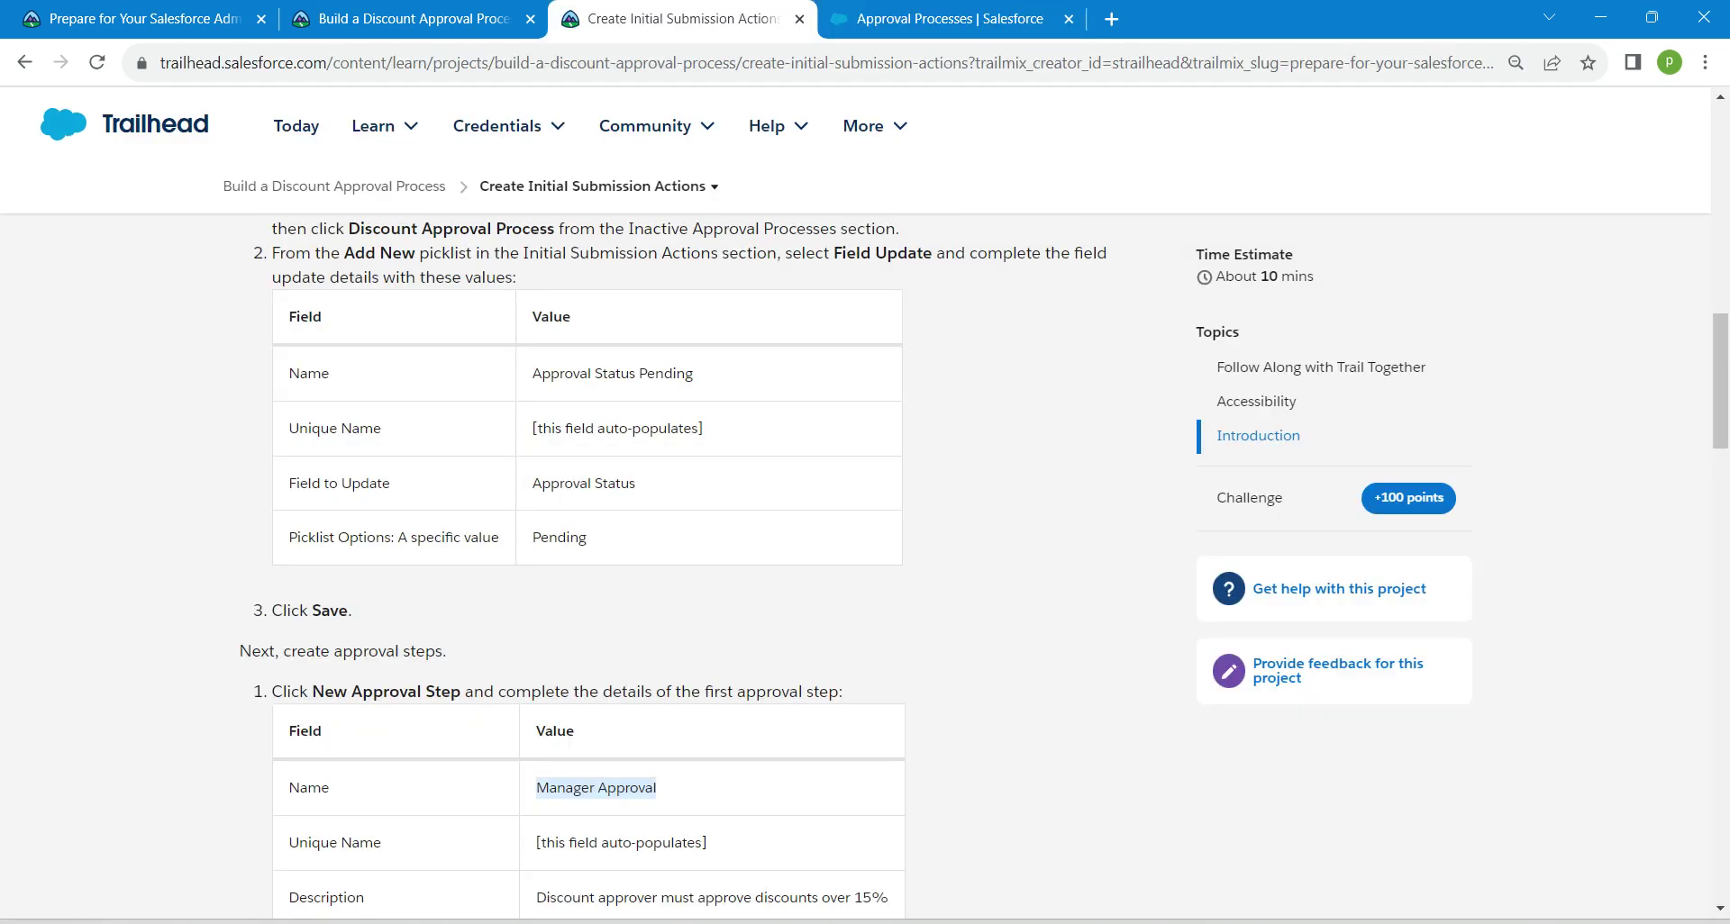
scroll(864, 568, down, 3)
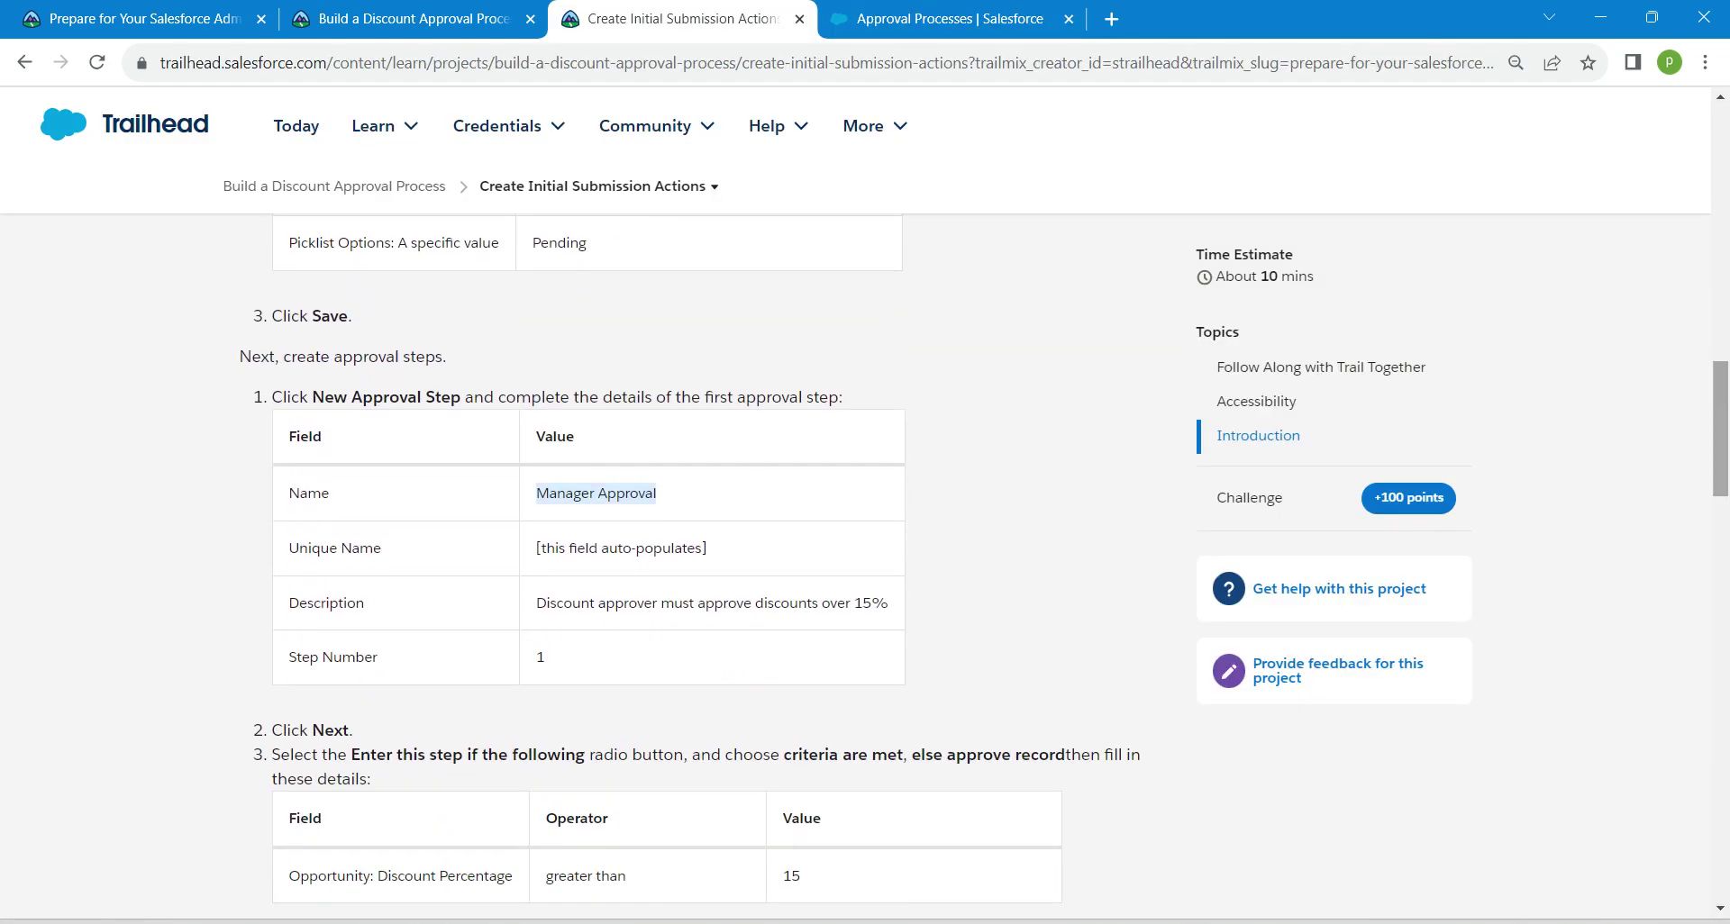
drag(536, 603, 888, 602)
key(ctrl+c)
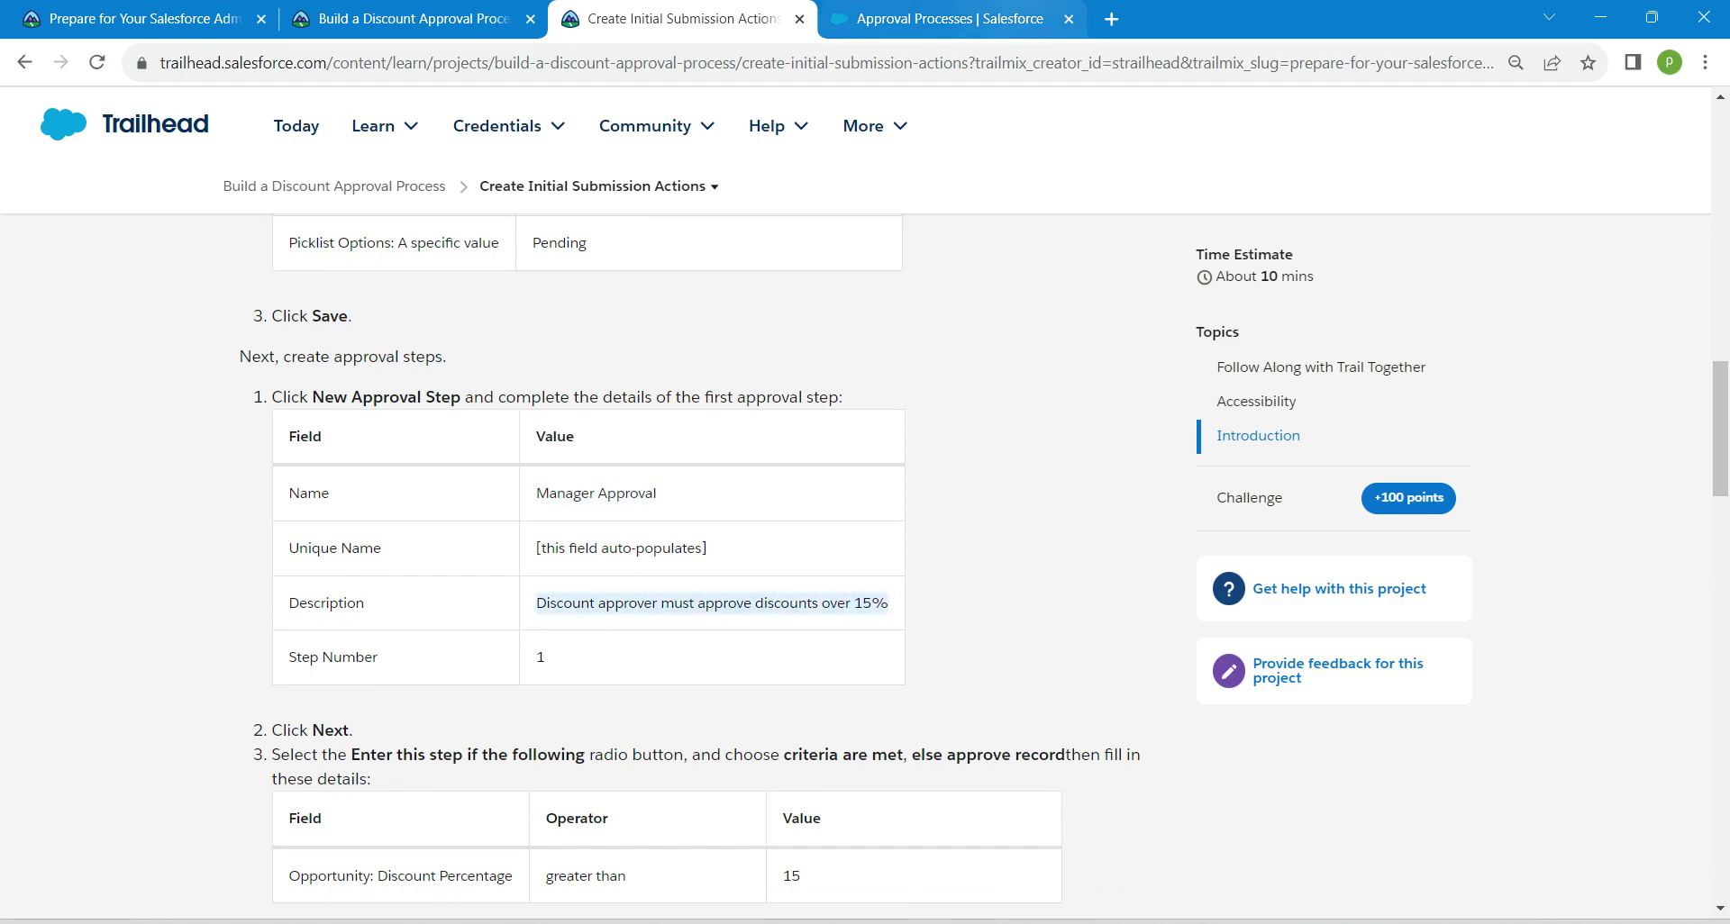
click(962, 17)
key(ctrl+v)
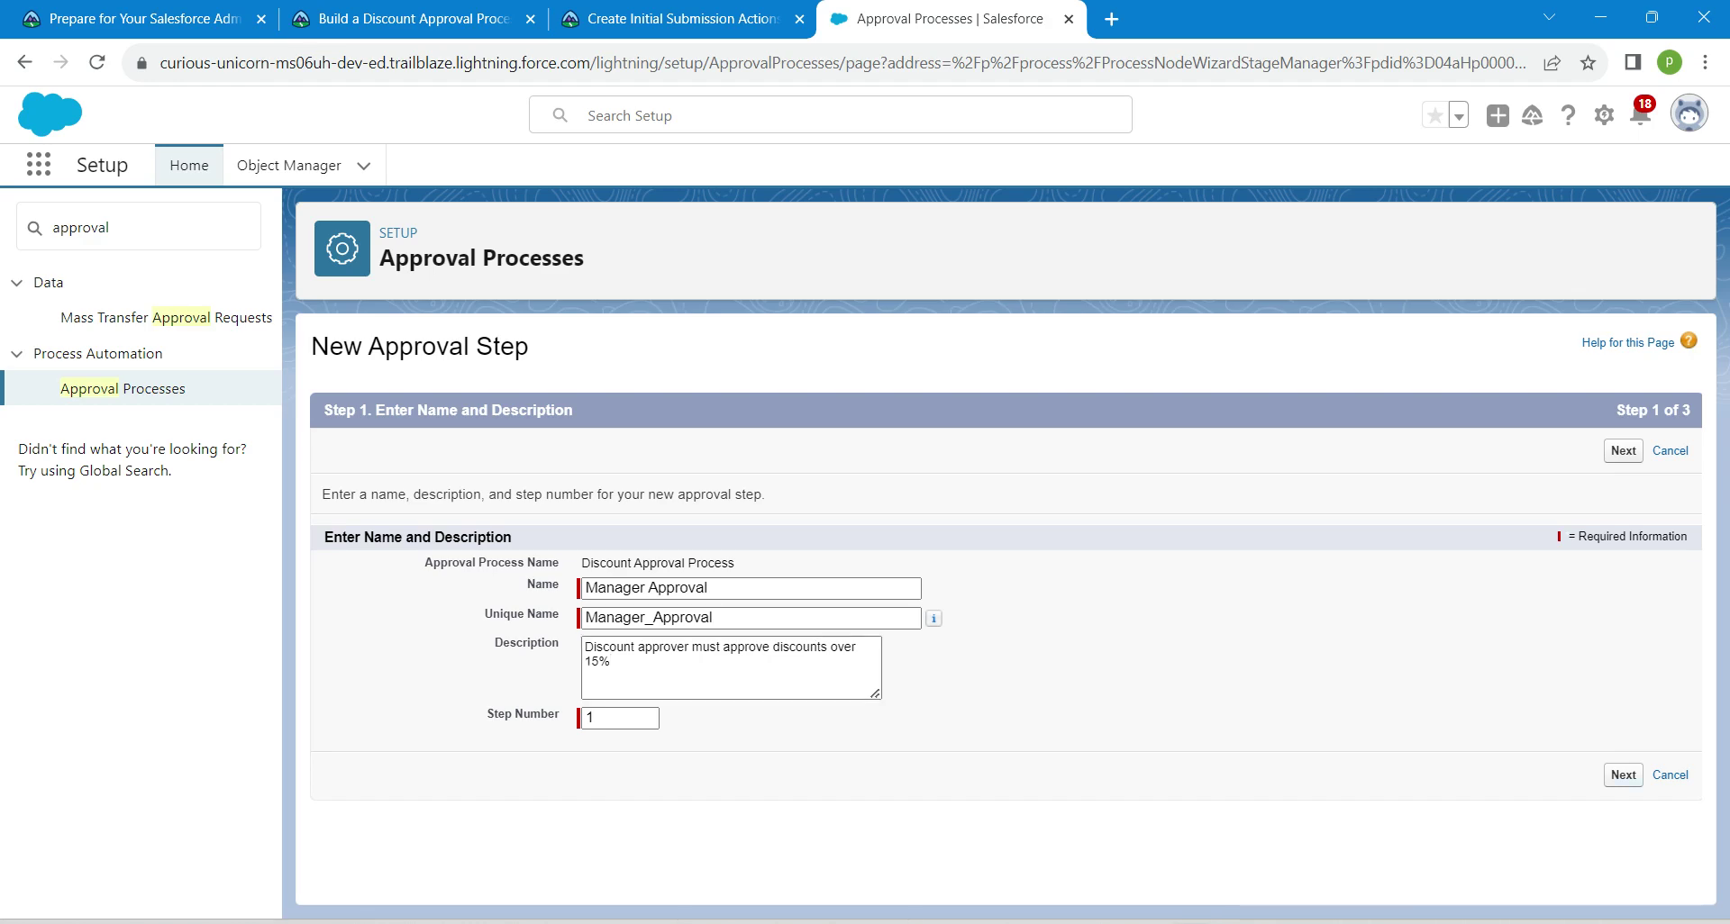
click(1622, 775)
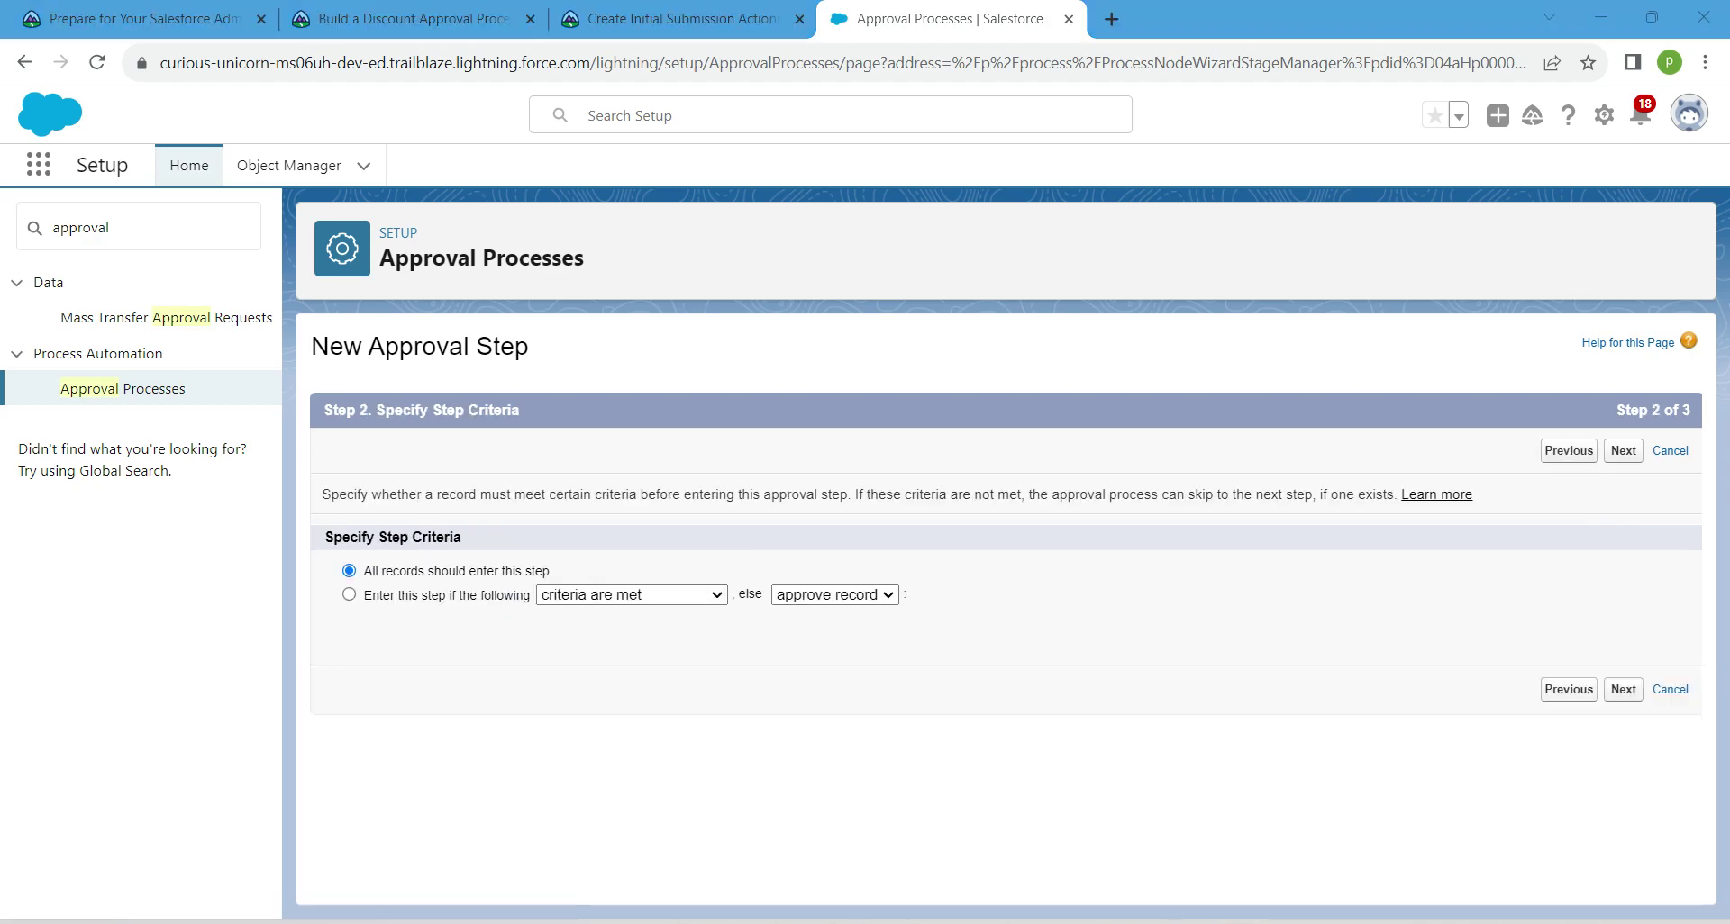
- Have records enter the step if criteria are met, else approve record, and choose Opportunity: Discount Percentage as the first criterion's field
click(349, 594)
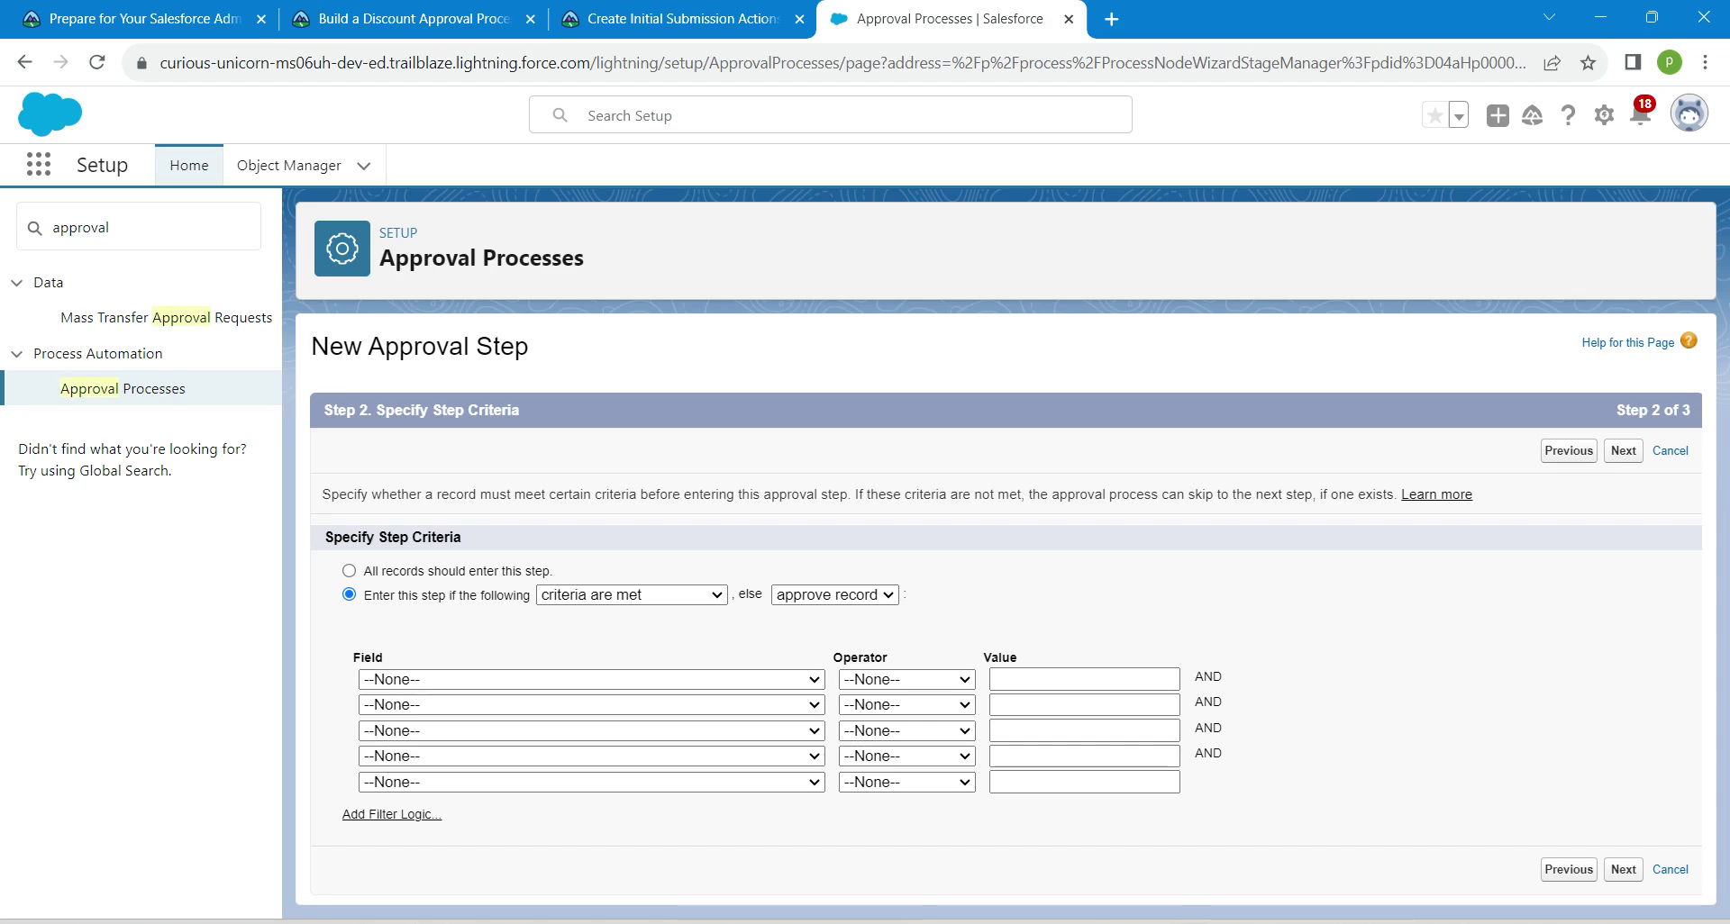
click(591, 679)
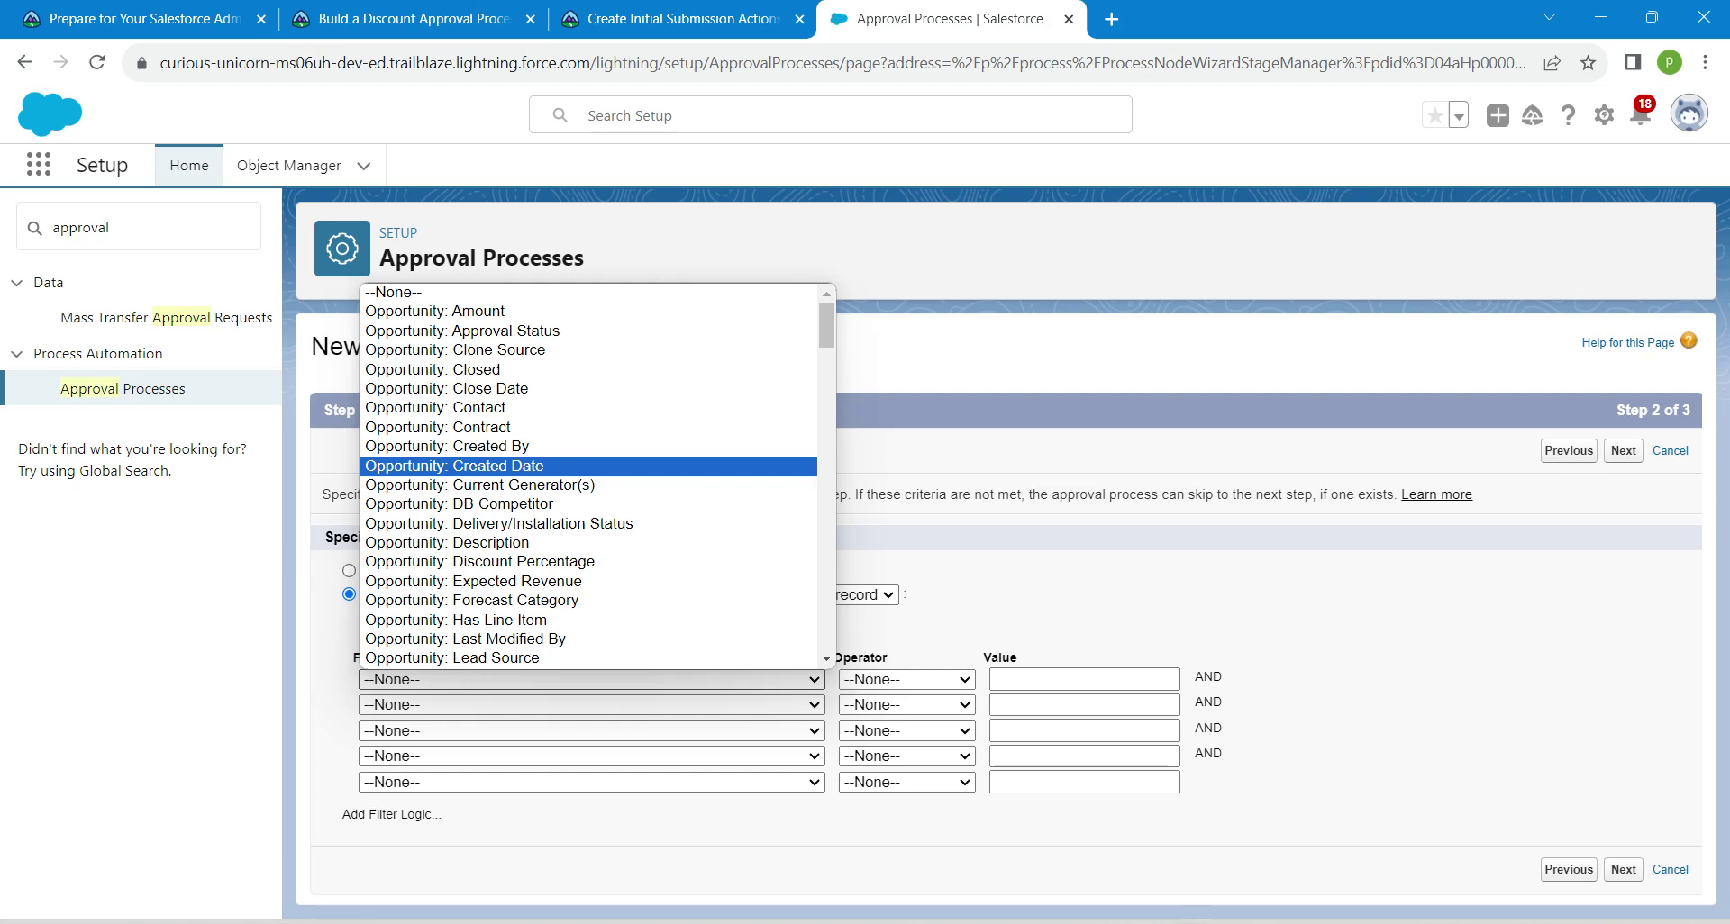
key(Down)
key(Down)
key(Down)
key(Down)
key(Down)
key(Down)
key(Up)
key(Return)
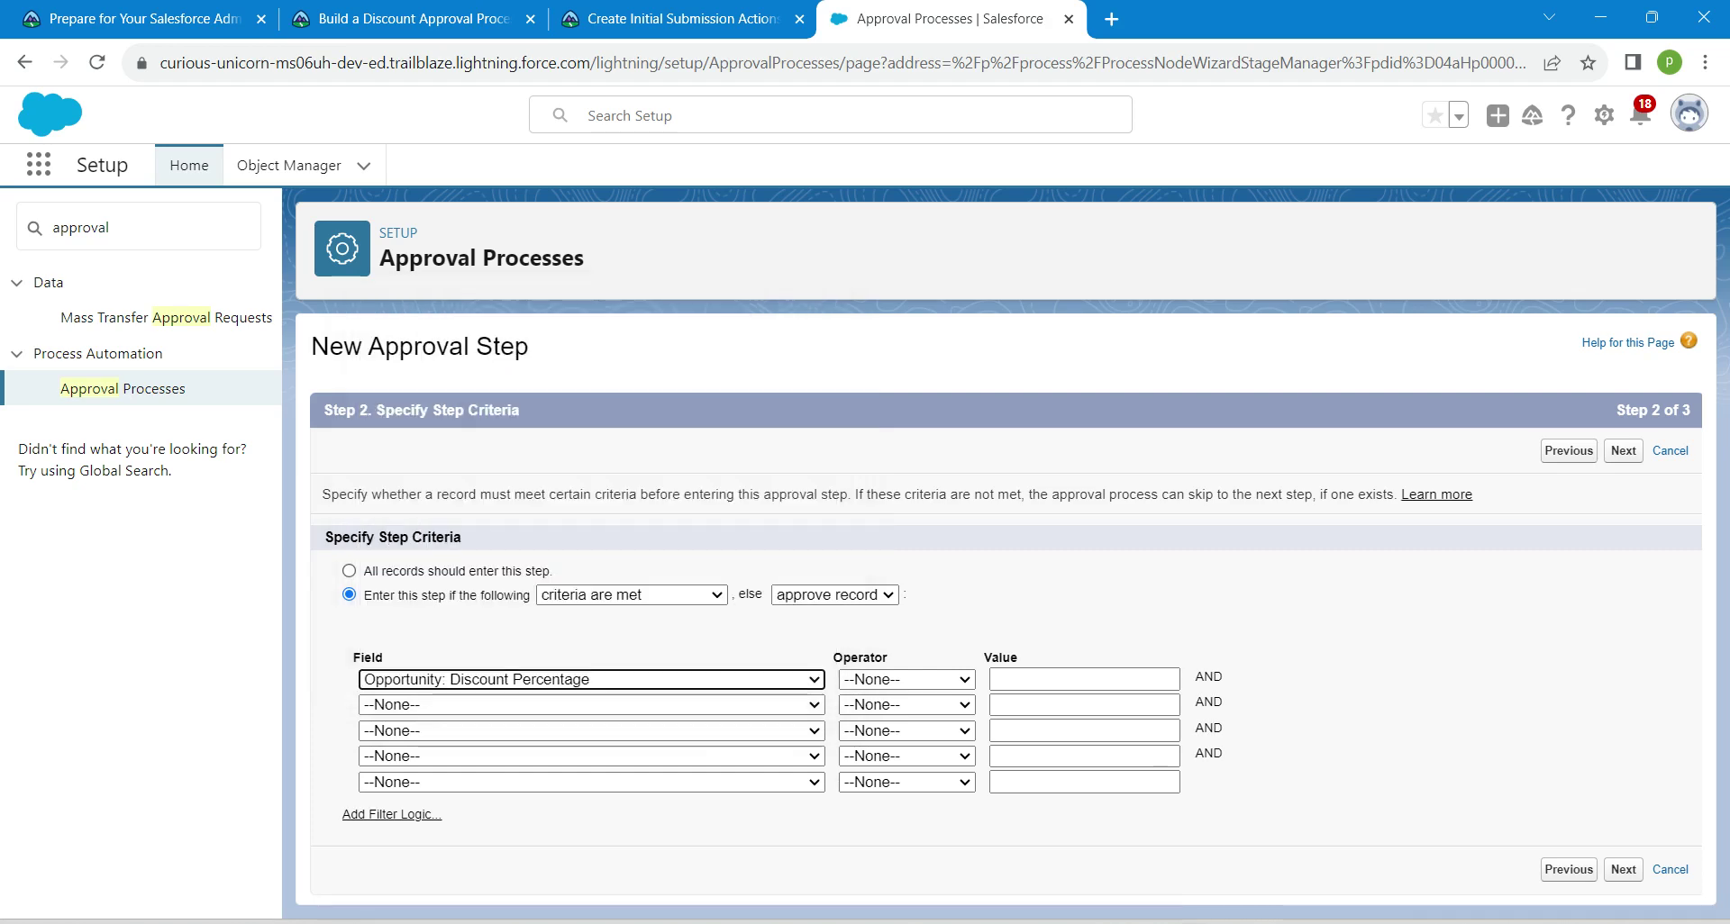
- Set the Discount Percentage criterion to greater than 15 and continue to the approver selection
click(907, 680)
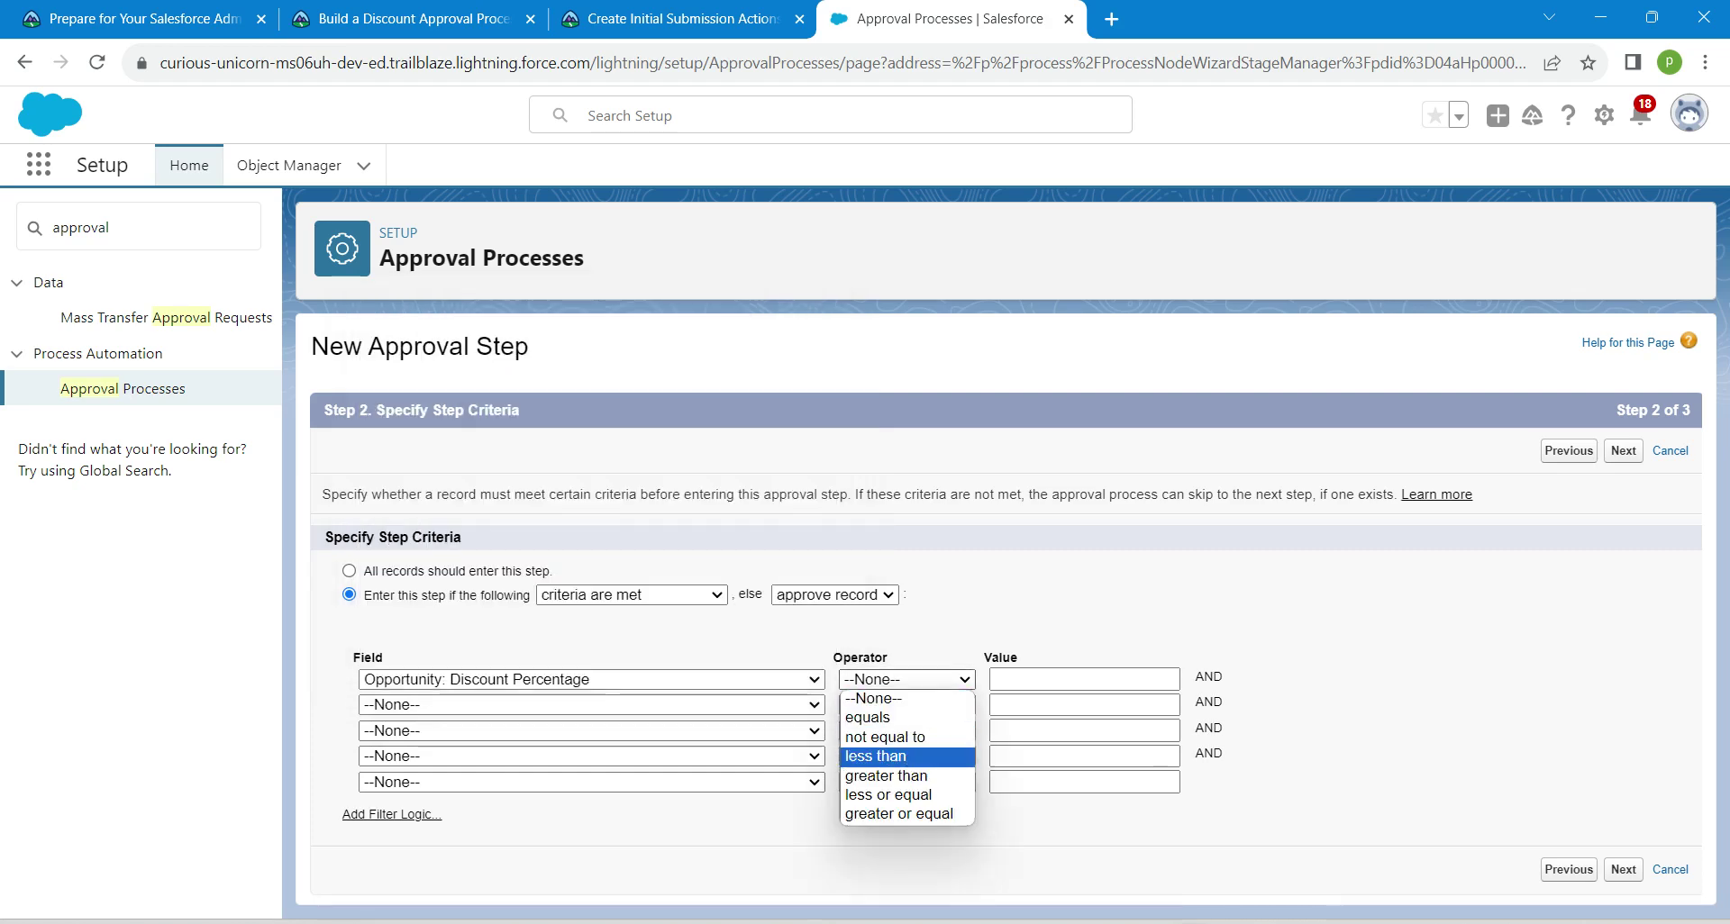
key(Return)
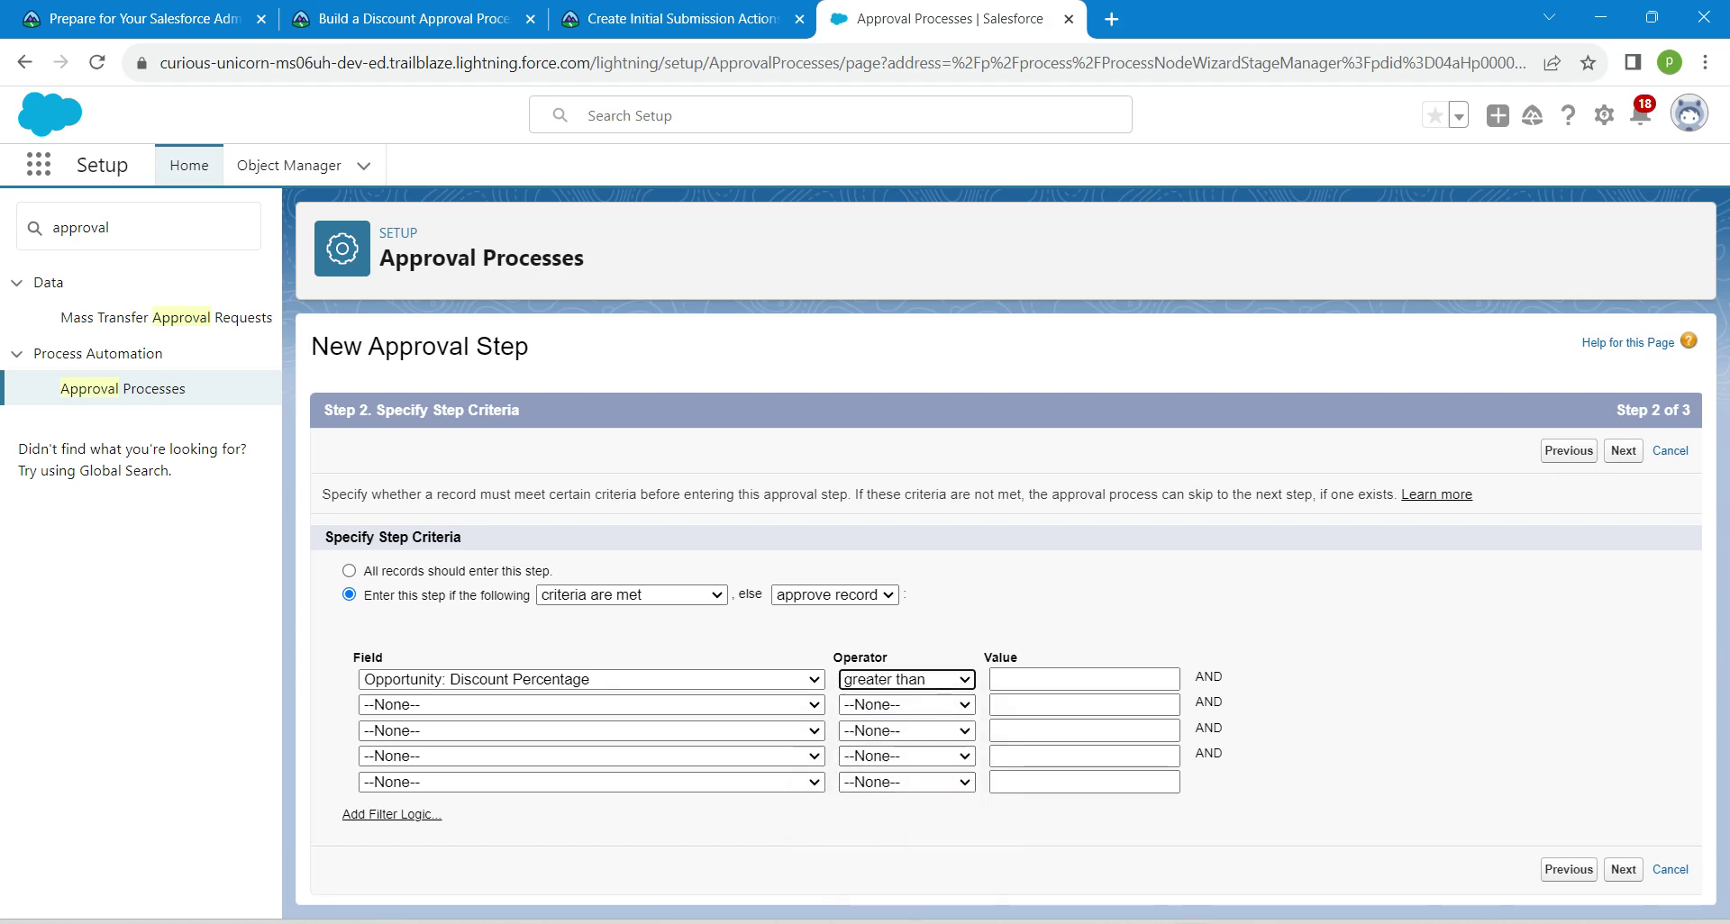
key(Tab)
text(15)
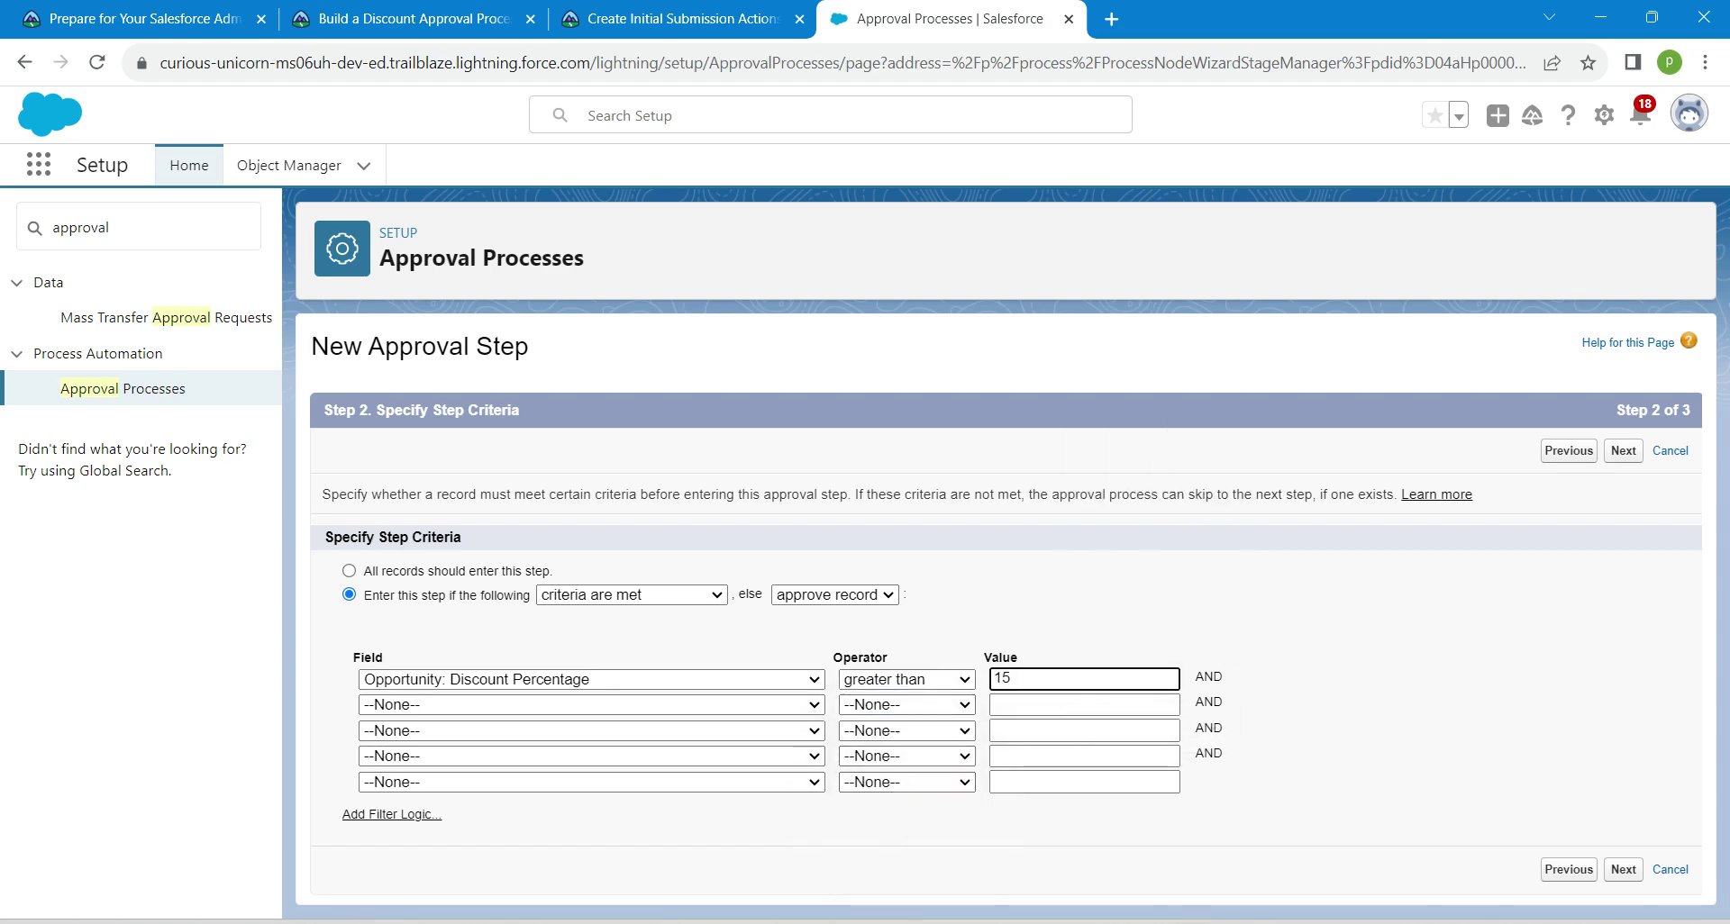
key(alt+Tab)
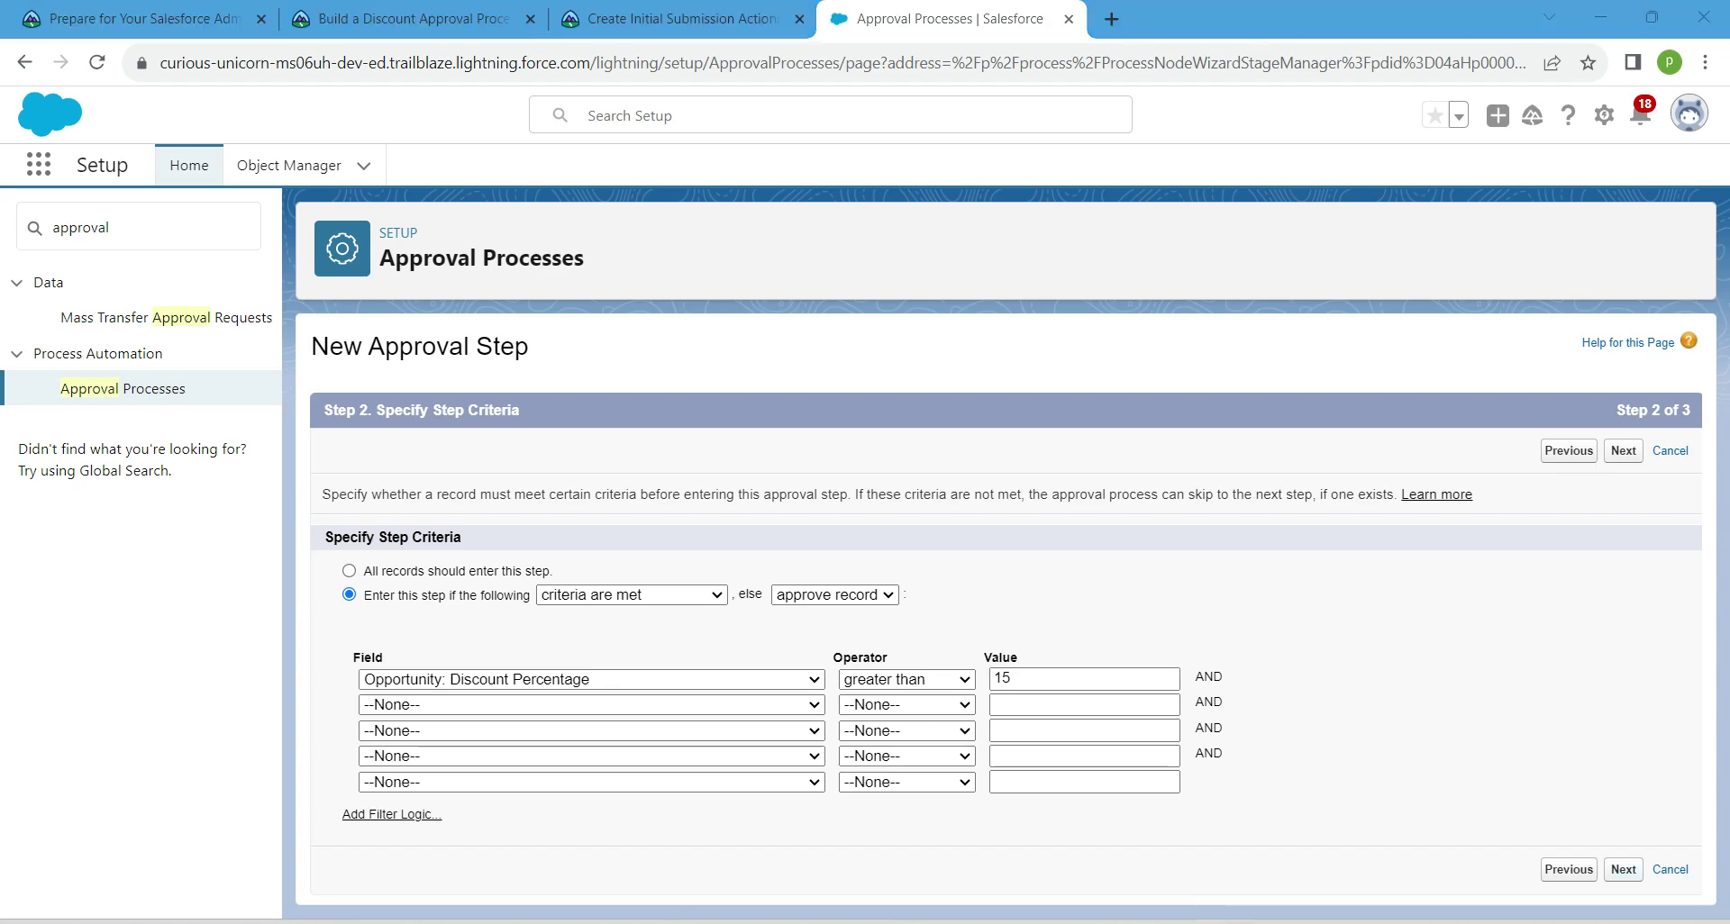
key(alt+Tab)
key(Return)
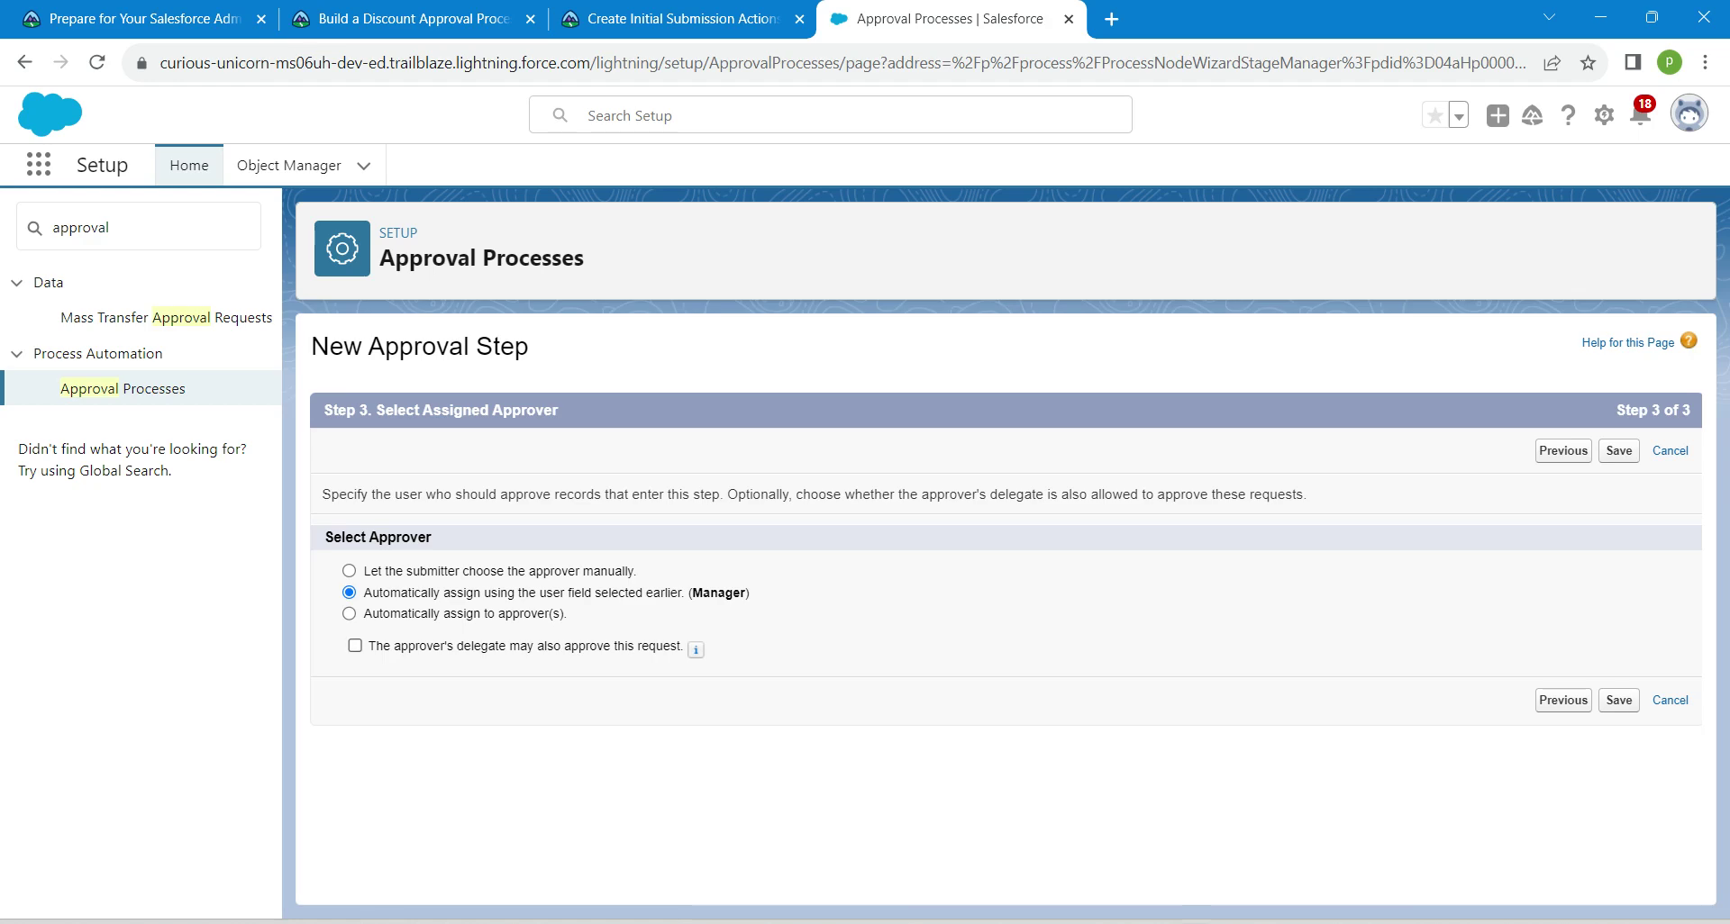
- Save the step with automatic assignment by the Manager user field, and go to the approval process details without creating approval or rejection actions
drag(368, 647, 696, 649)
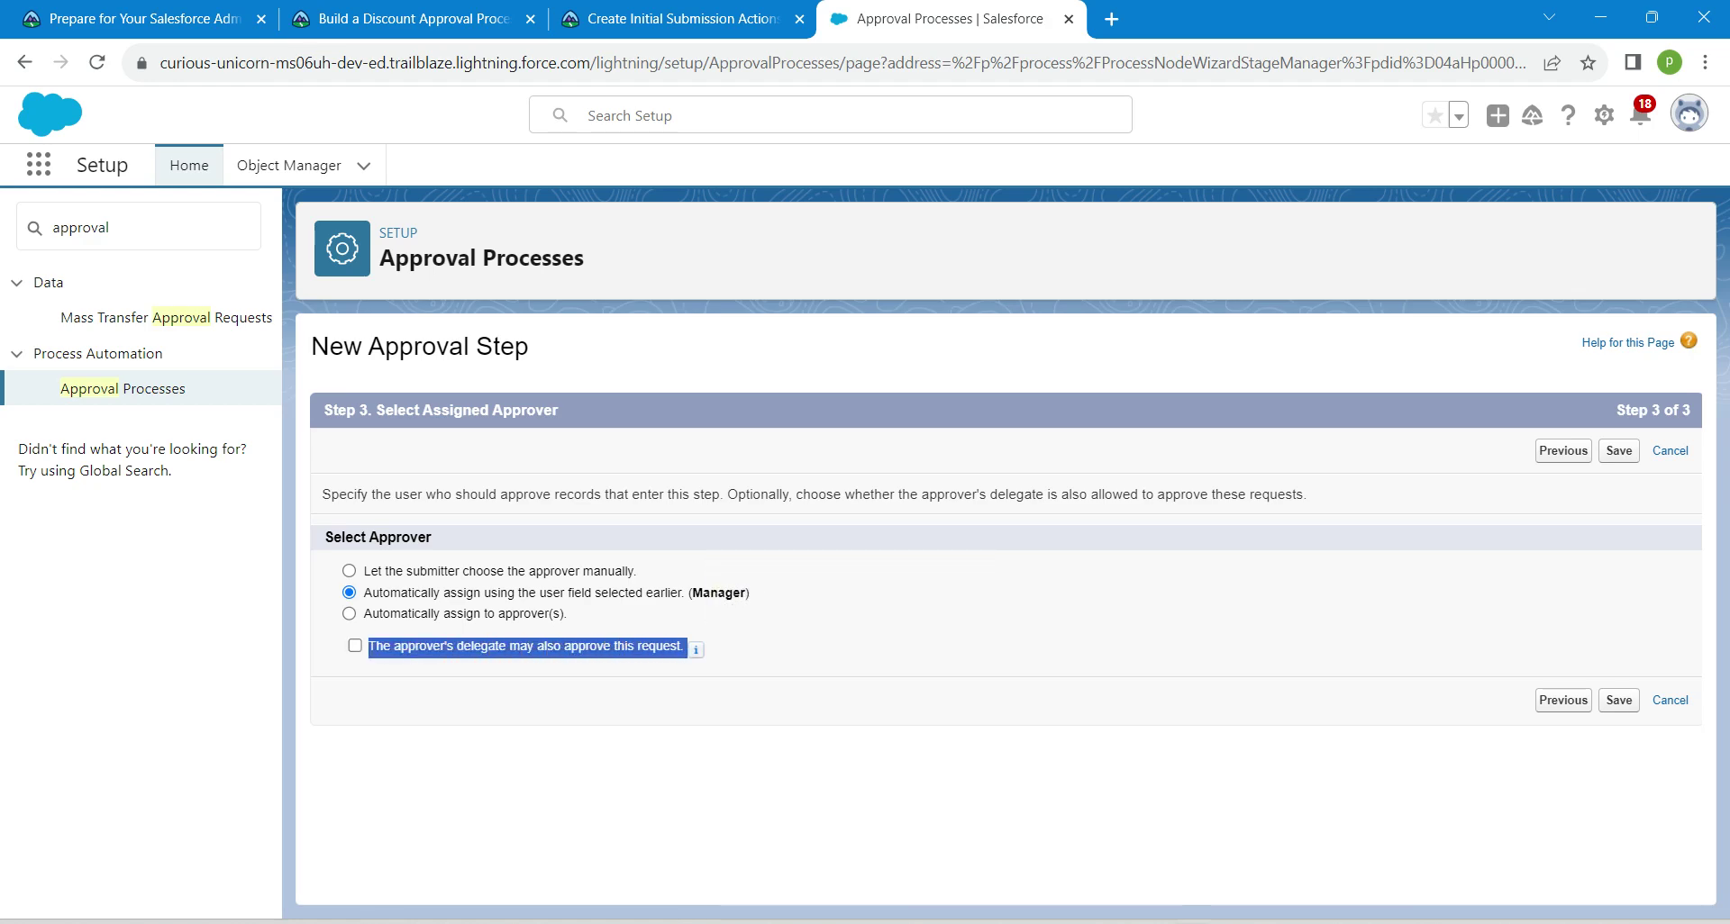
click(696, 649)
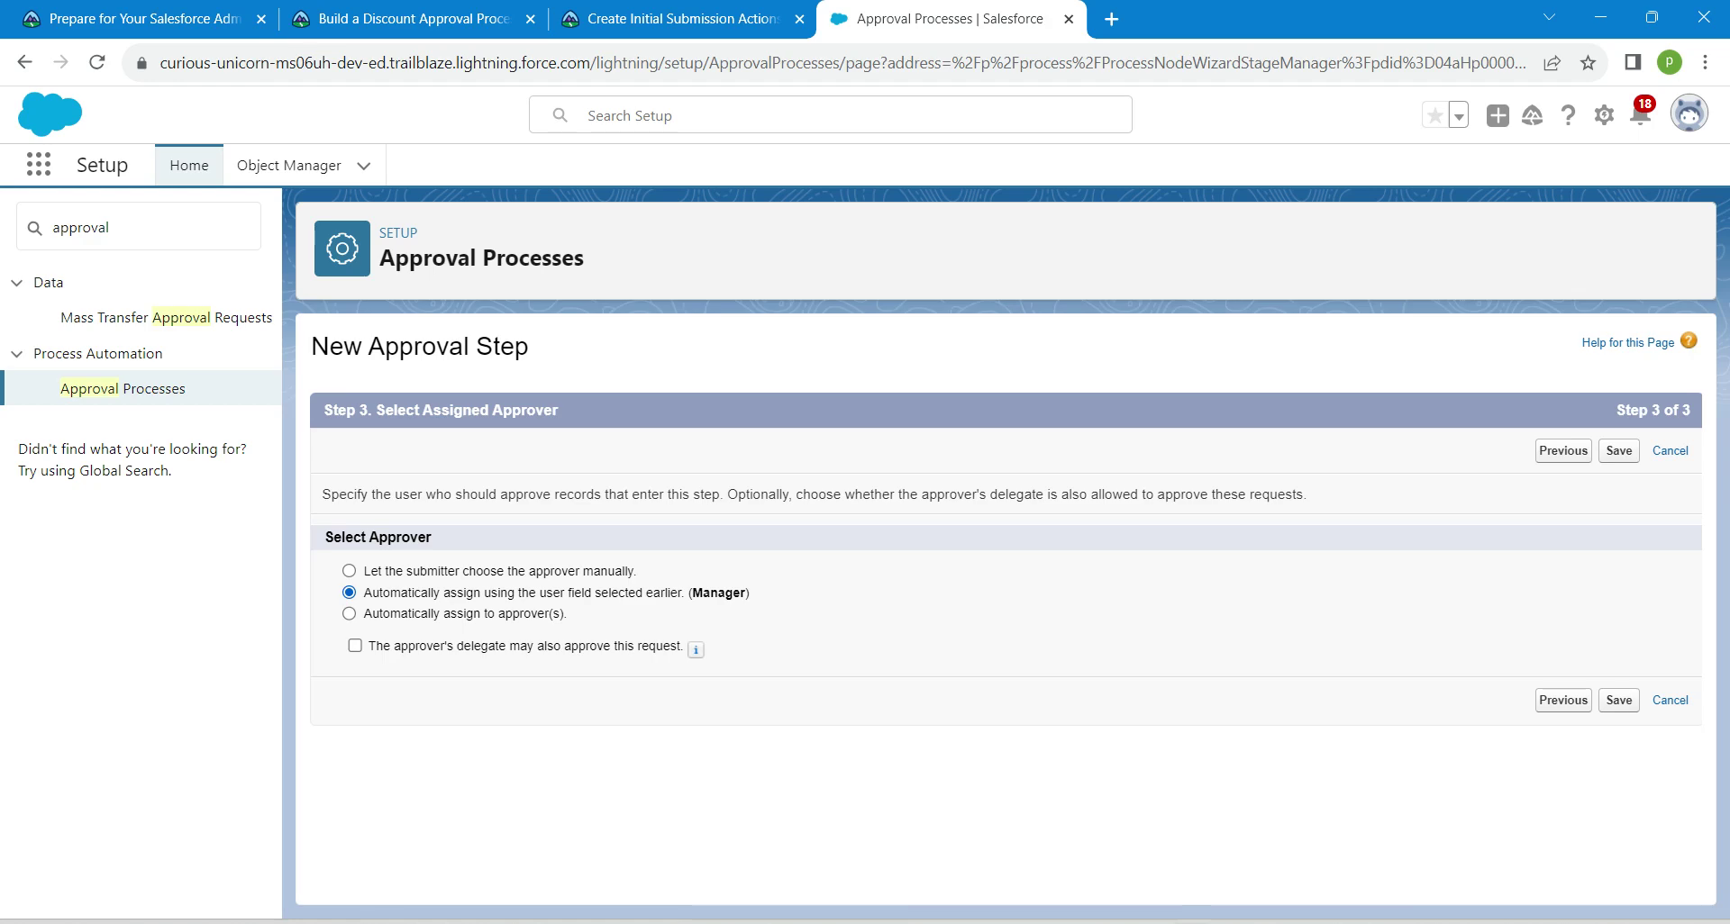
drag(363, 592, 755, 593)
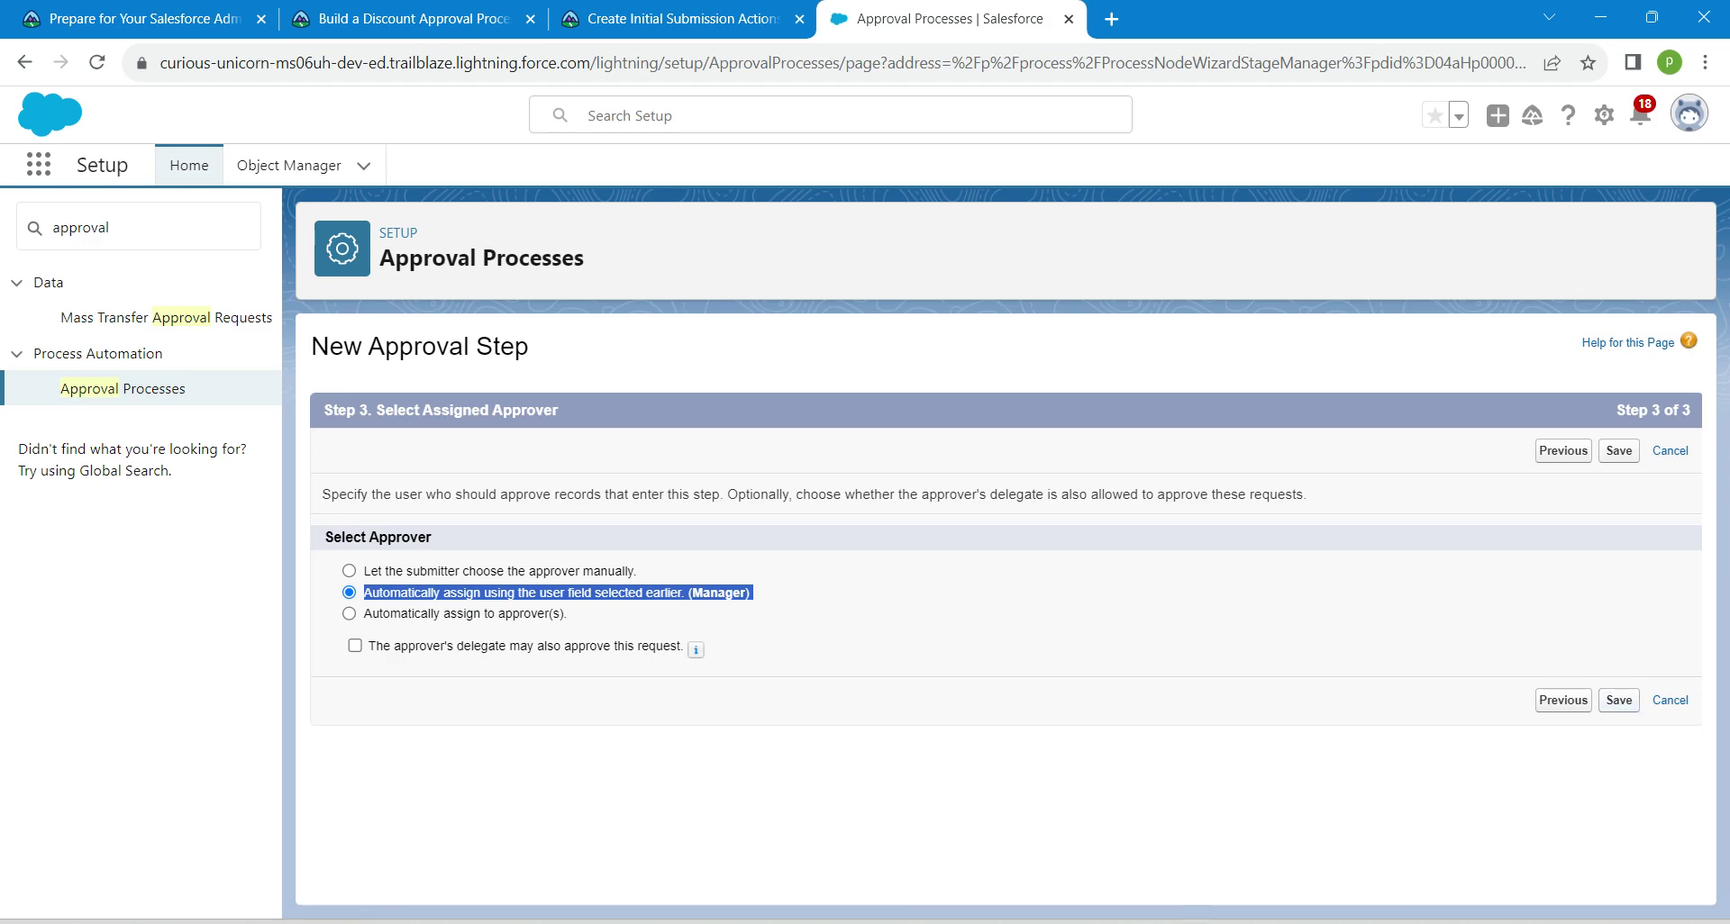
click(1617, 700)
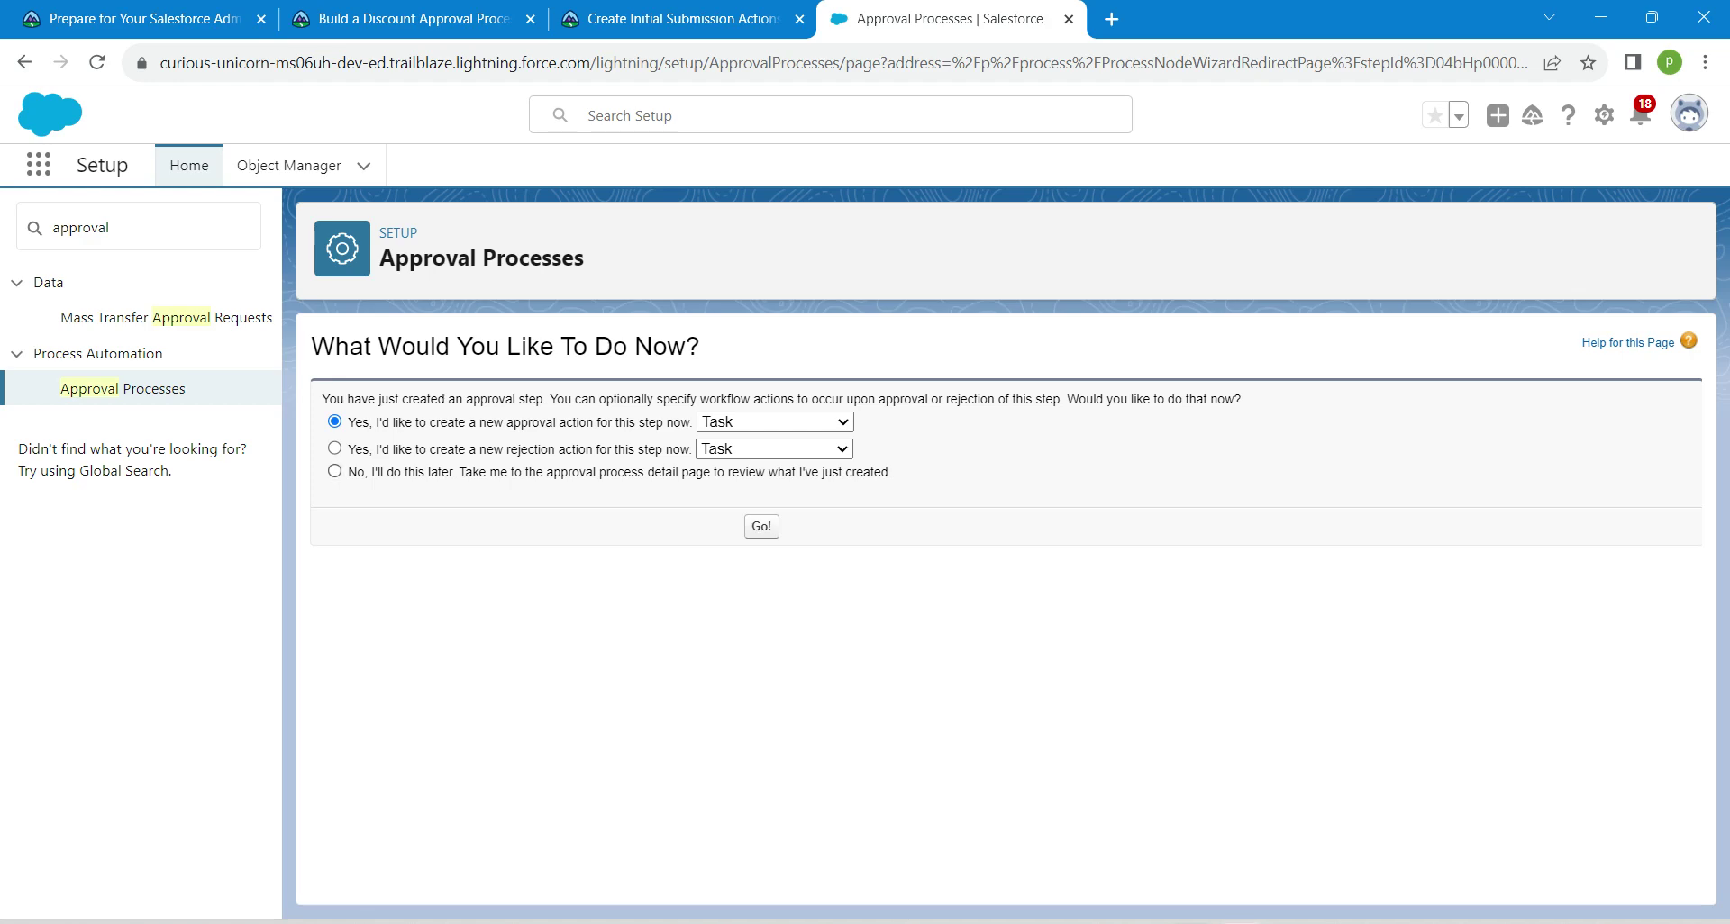
click(334, 472)
click(761, 526)
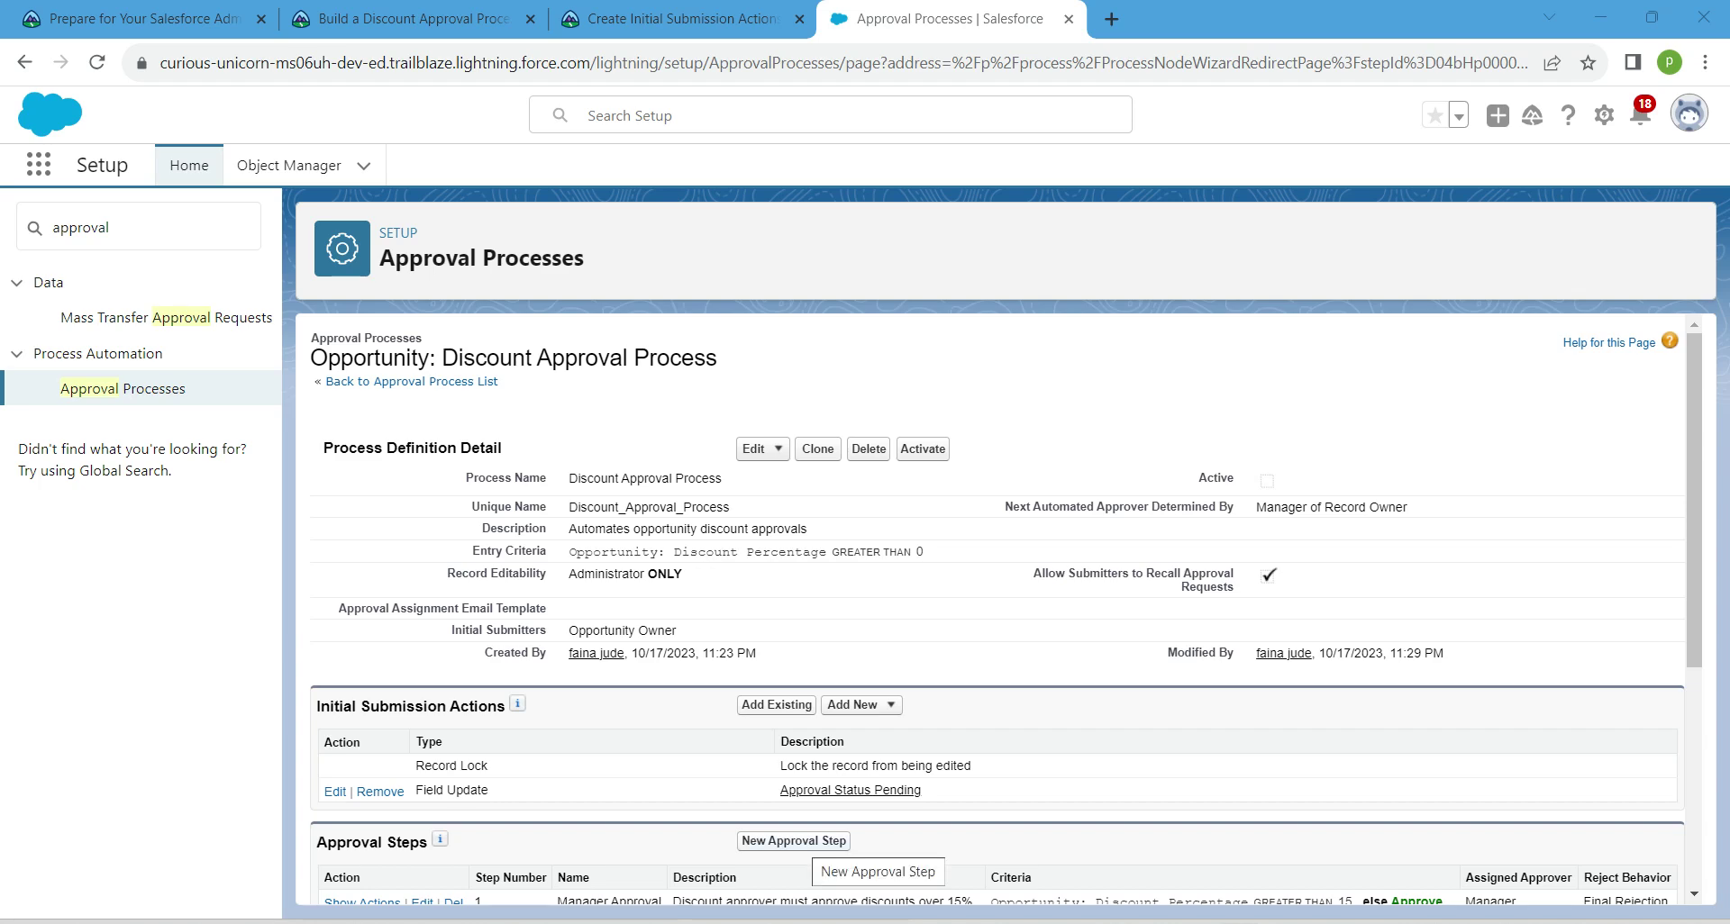
- Start a second approval step and name it VP Approval, copied from the Trailhead instructions, letting its unique name auto-populate
click(793, 840)
click(681, 18)
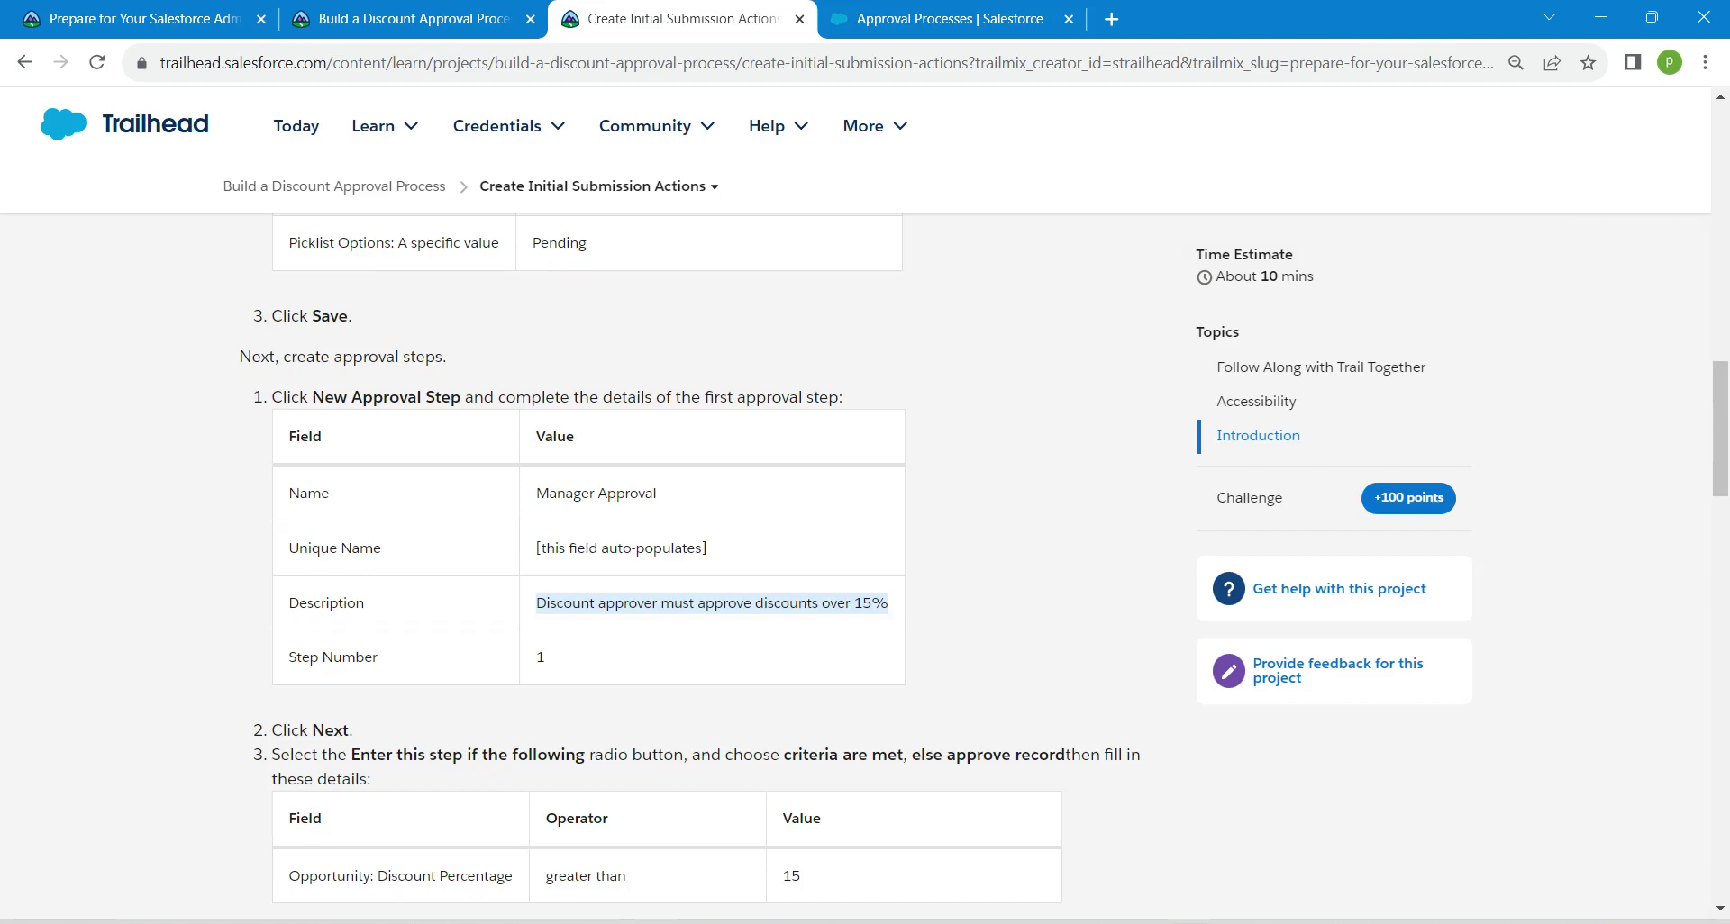
scroll(703, 568, down, 8)
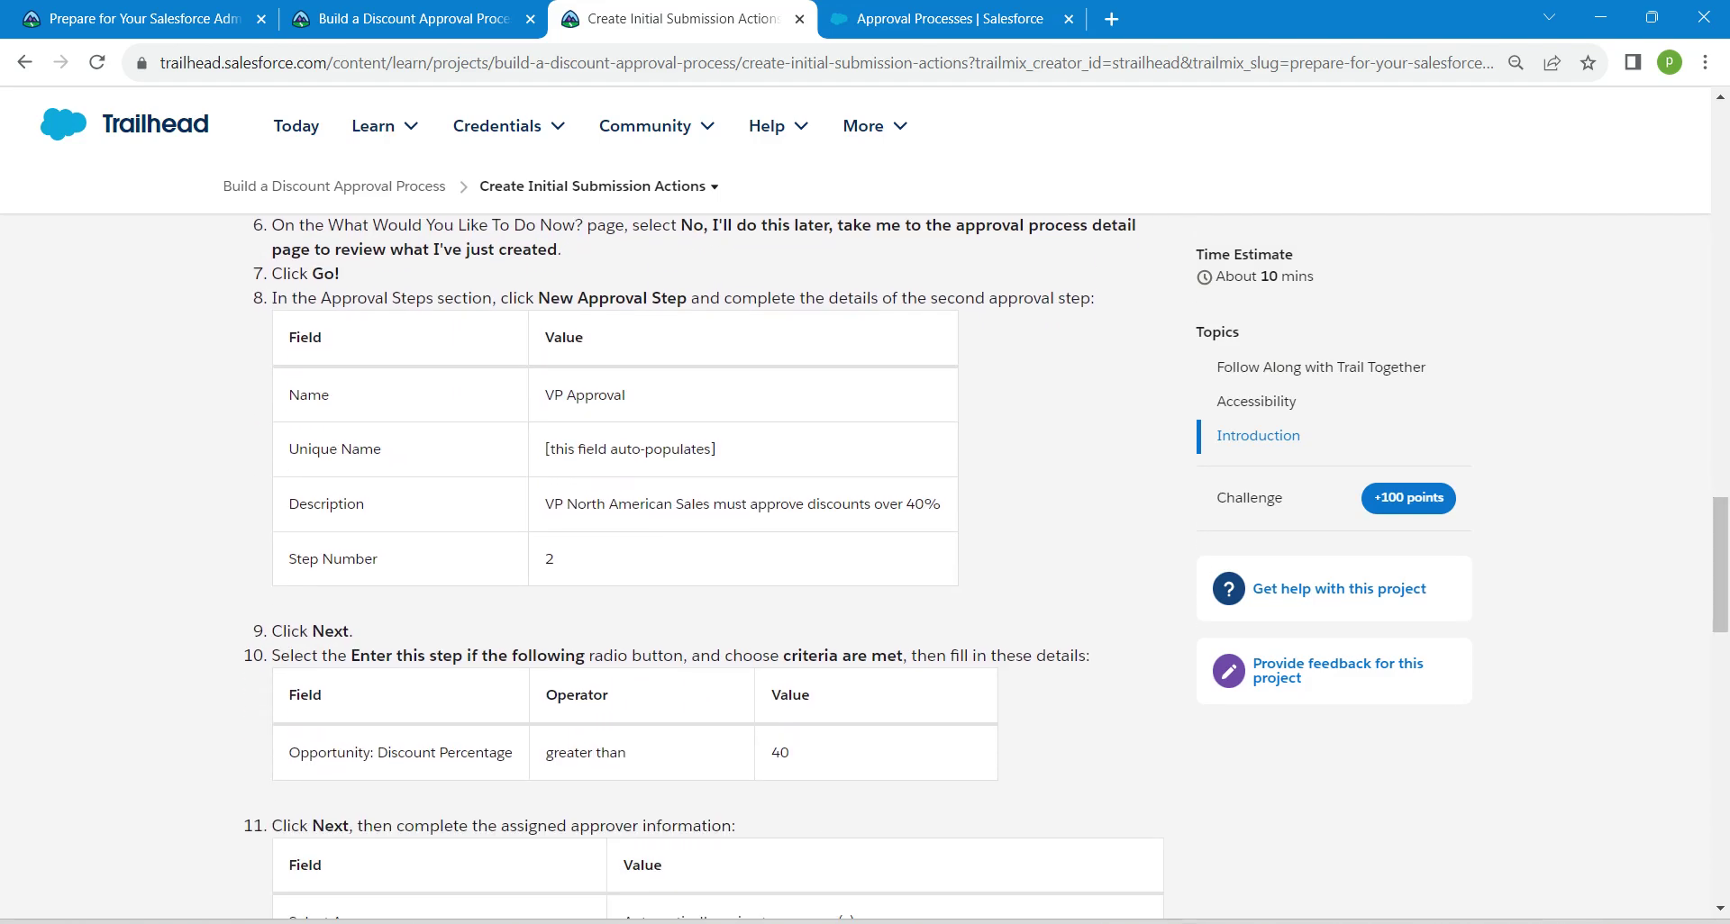
triple_click(584, 395)
key(ctrl+c)
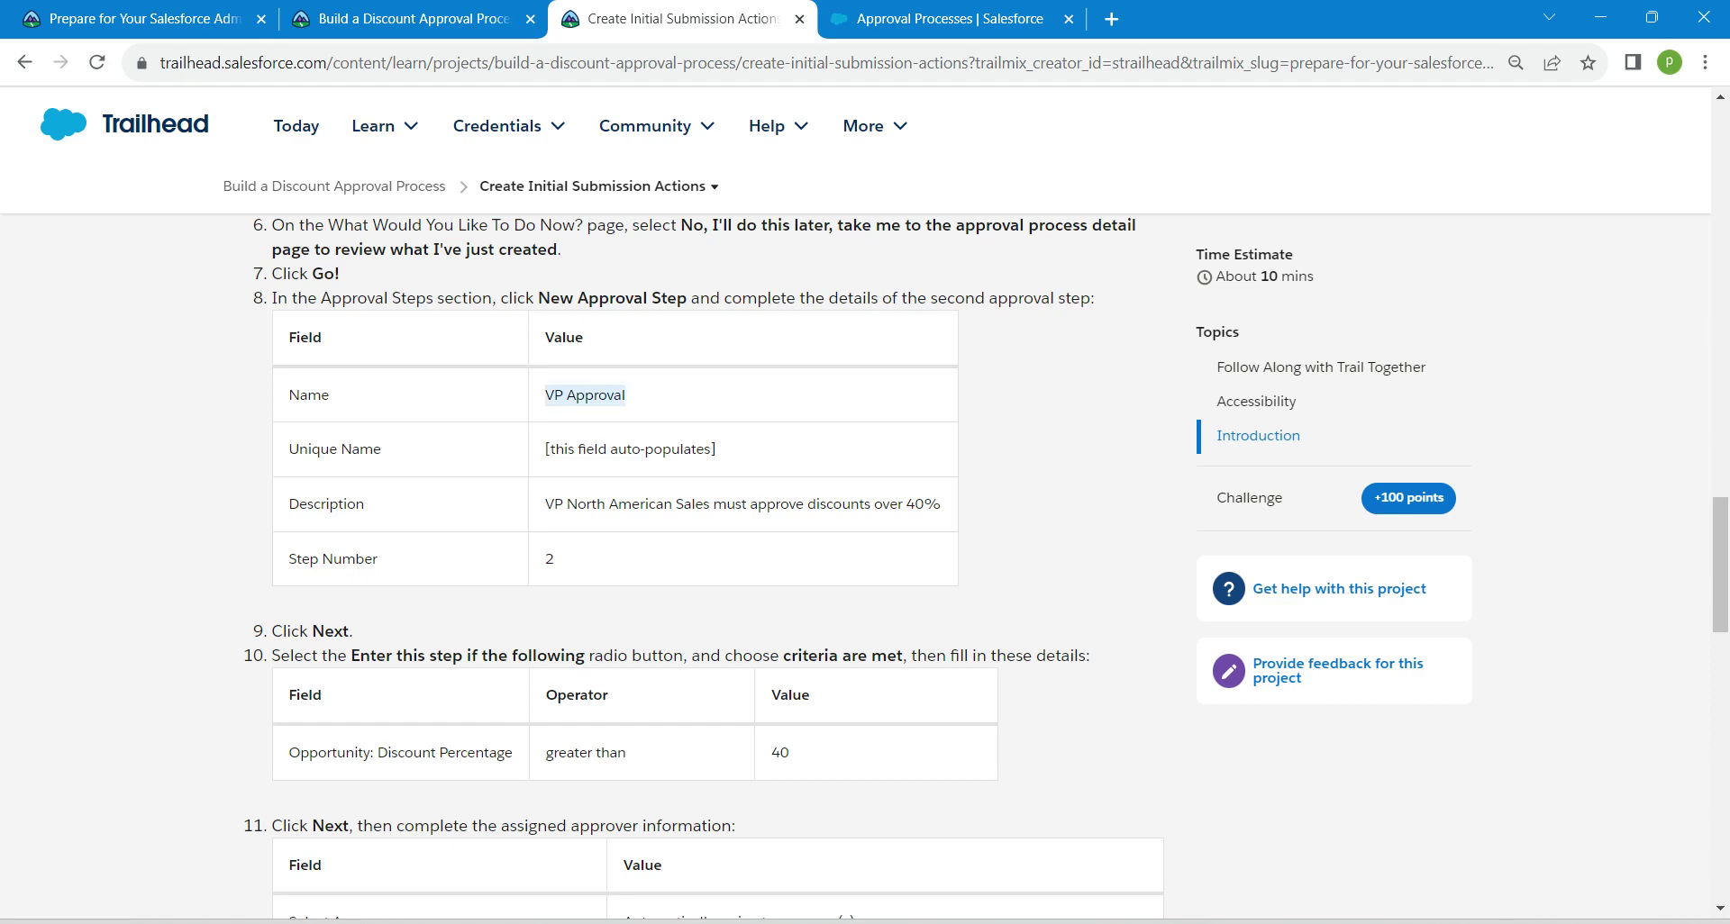
click(951, 18)
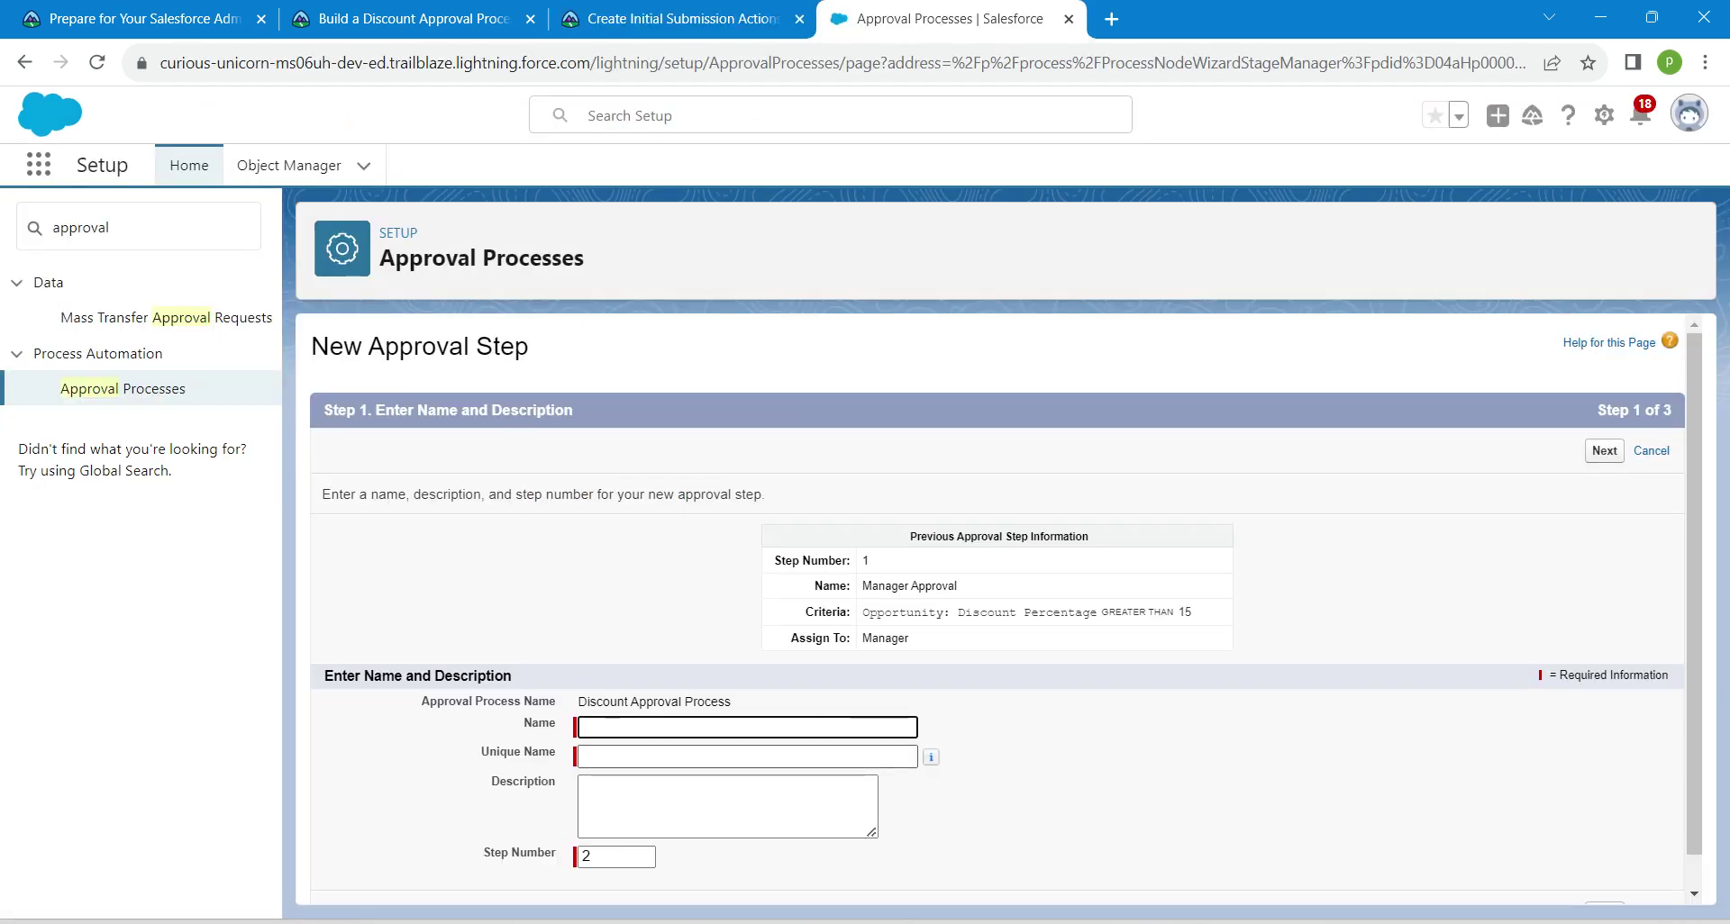
key(ctrl+v)
key(Tab)
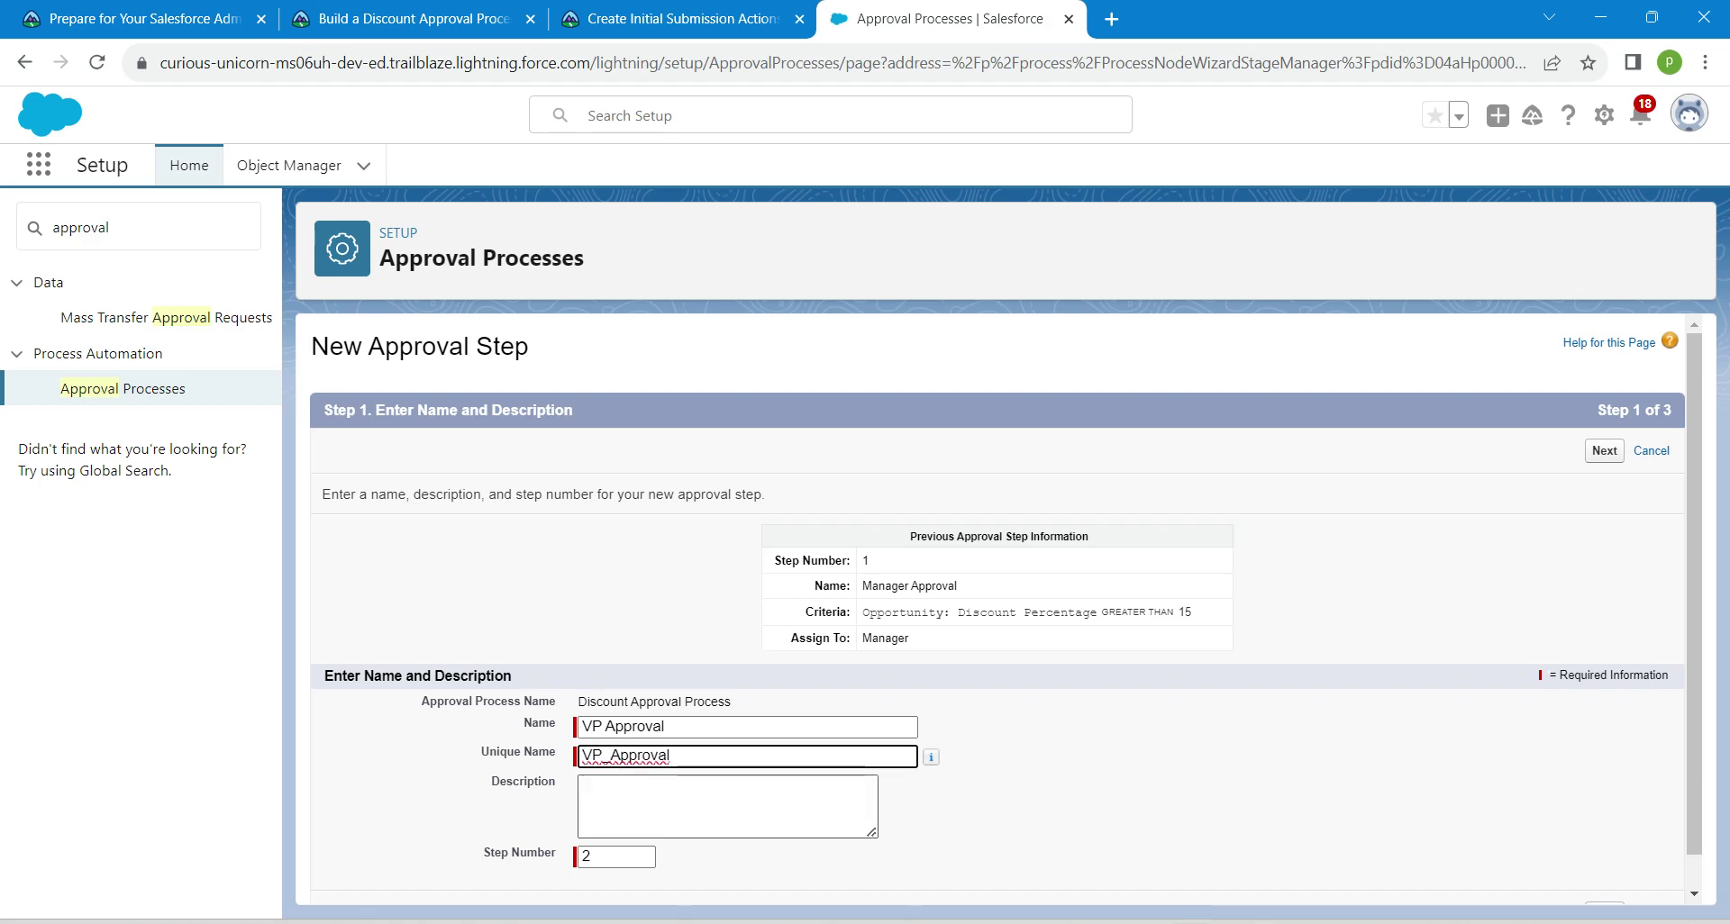
key(Tab)
- Copy the description "VP North American Sales must approve discounts over 40%" from Trailhead into the VP Approval step and continue to its criteria
key(ctrl+shift+Tab)
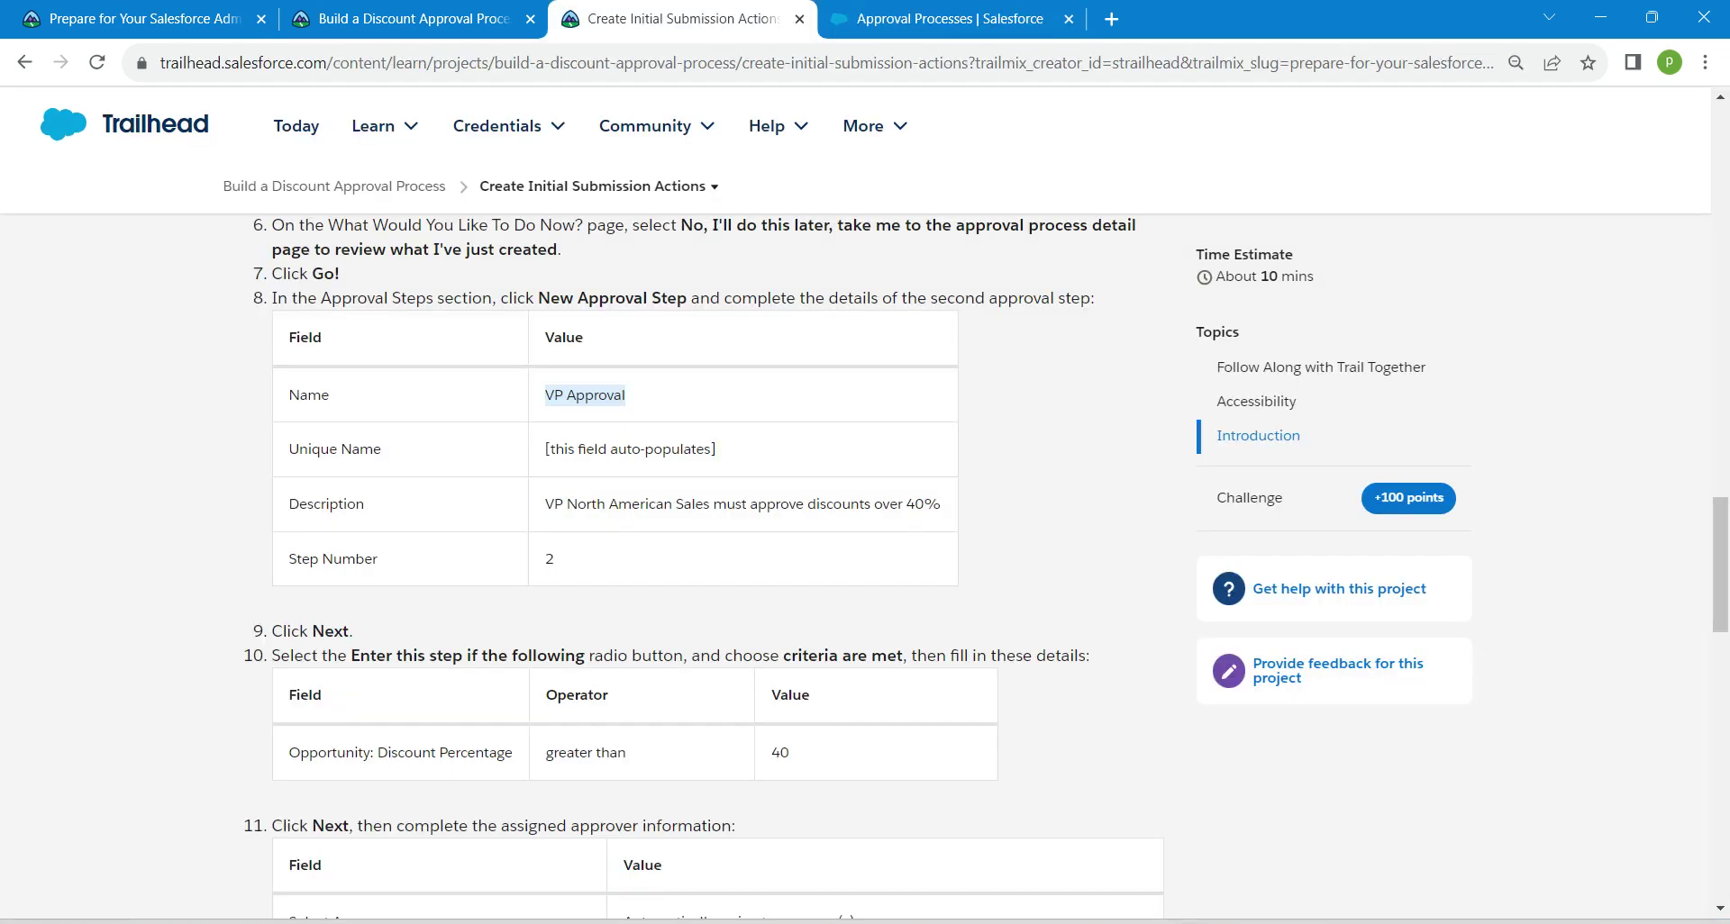
drag(545, 503, 940, 504)
key(ctrl+c)
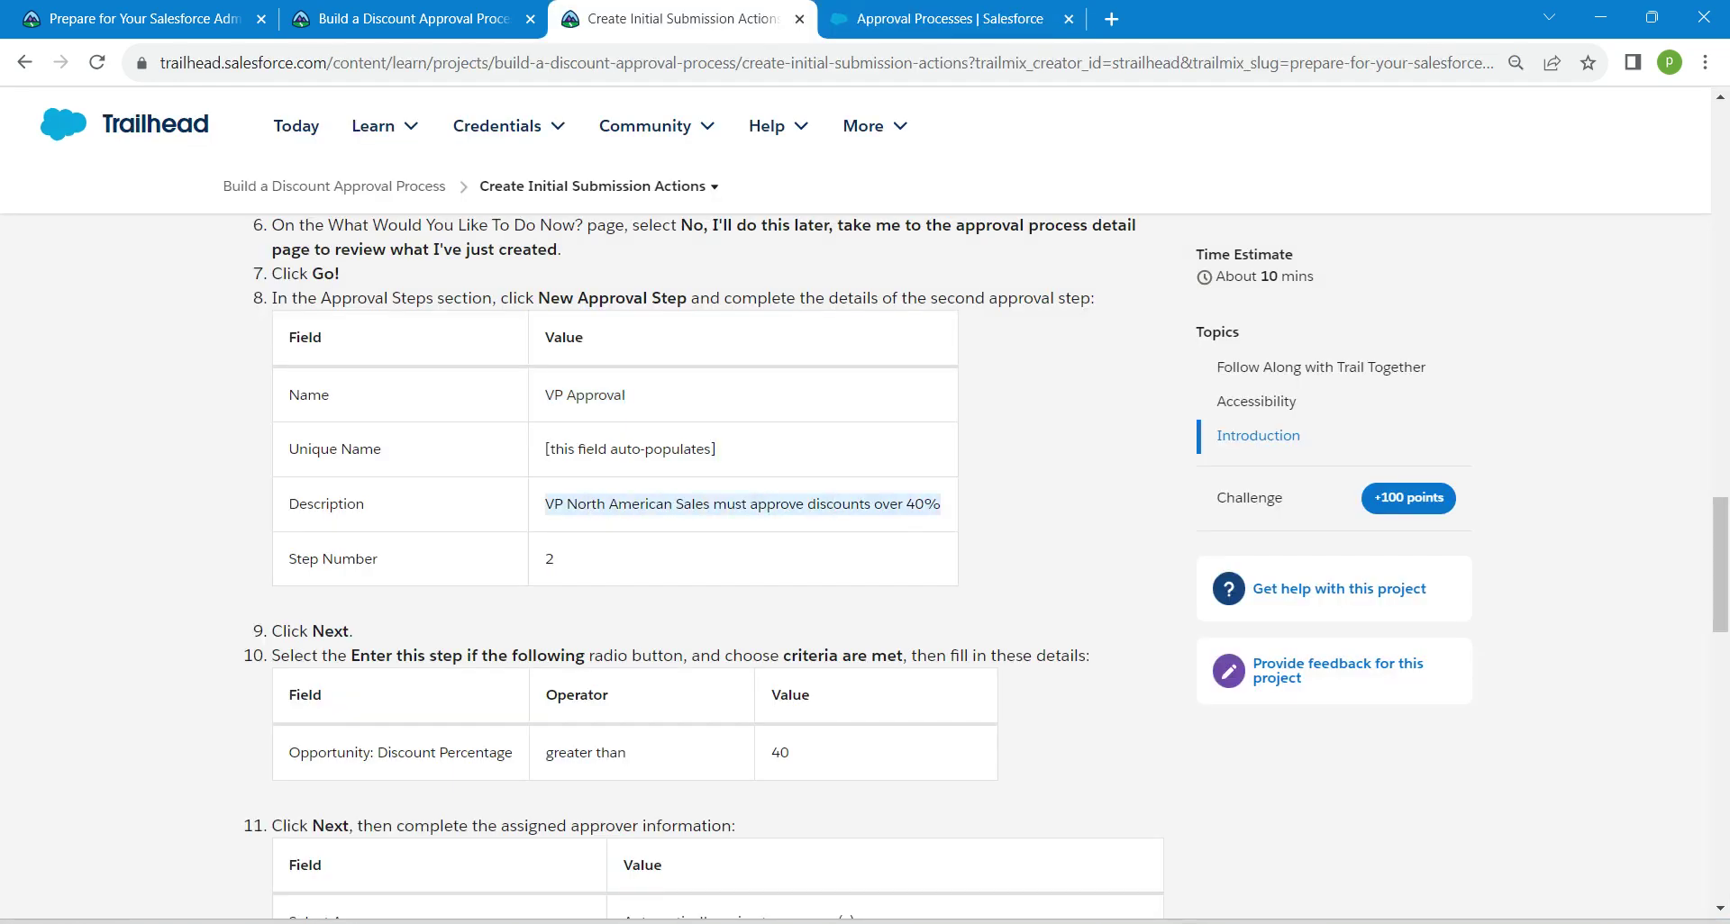
key(ctrl+Tab)
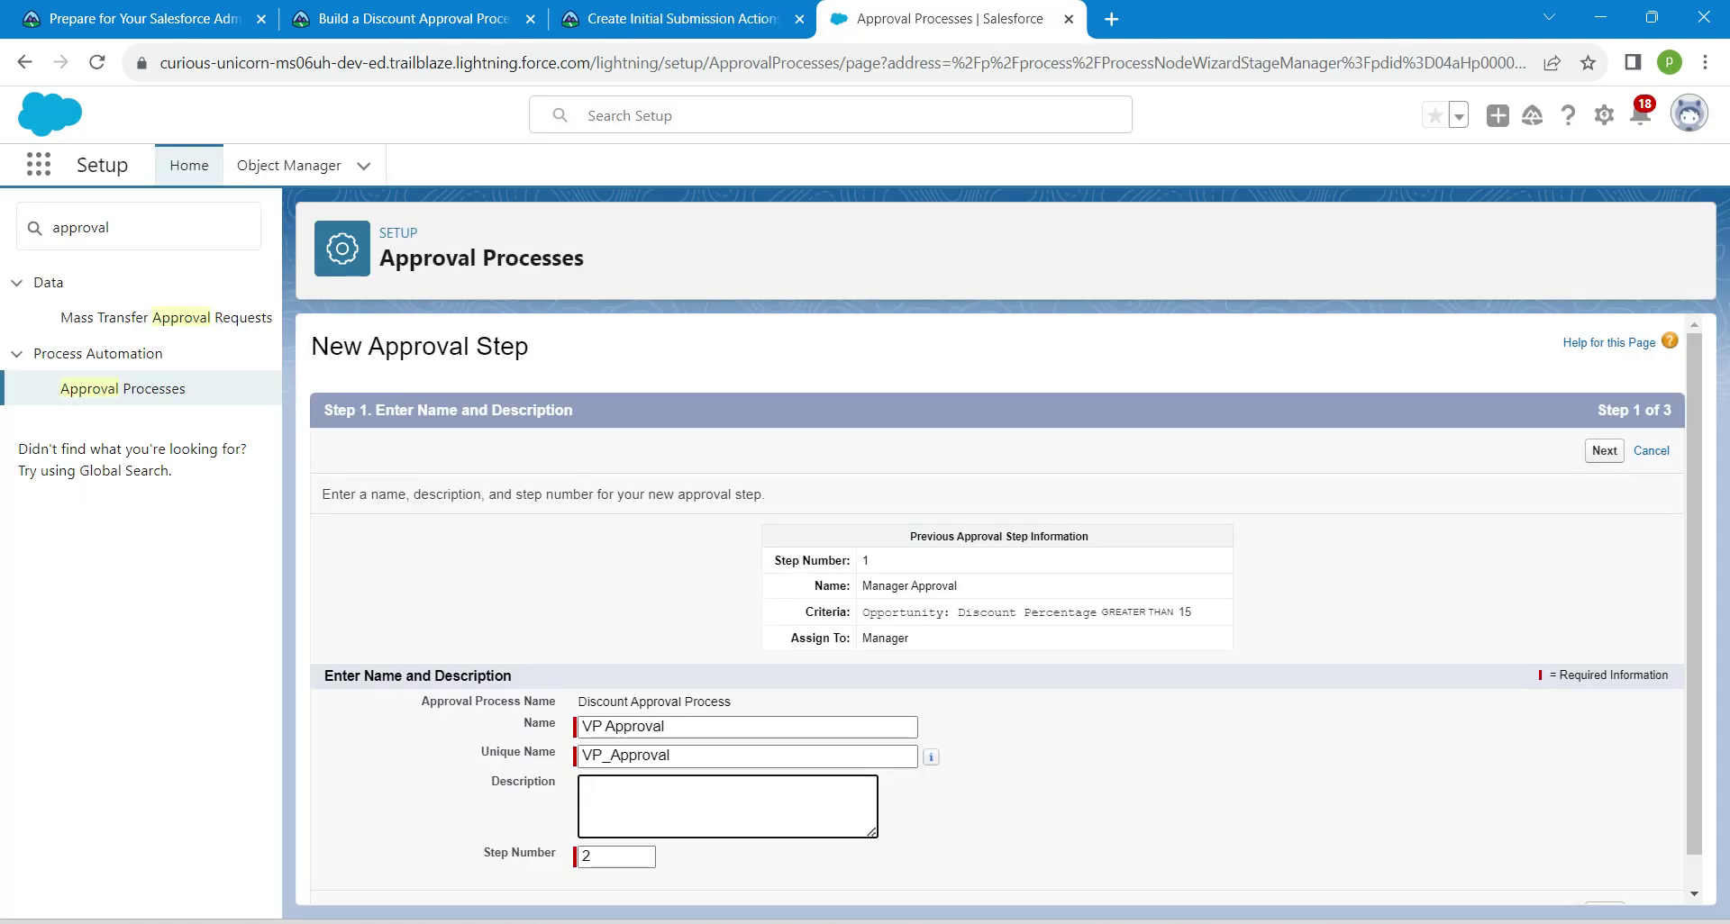
key(ctrl+v)
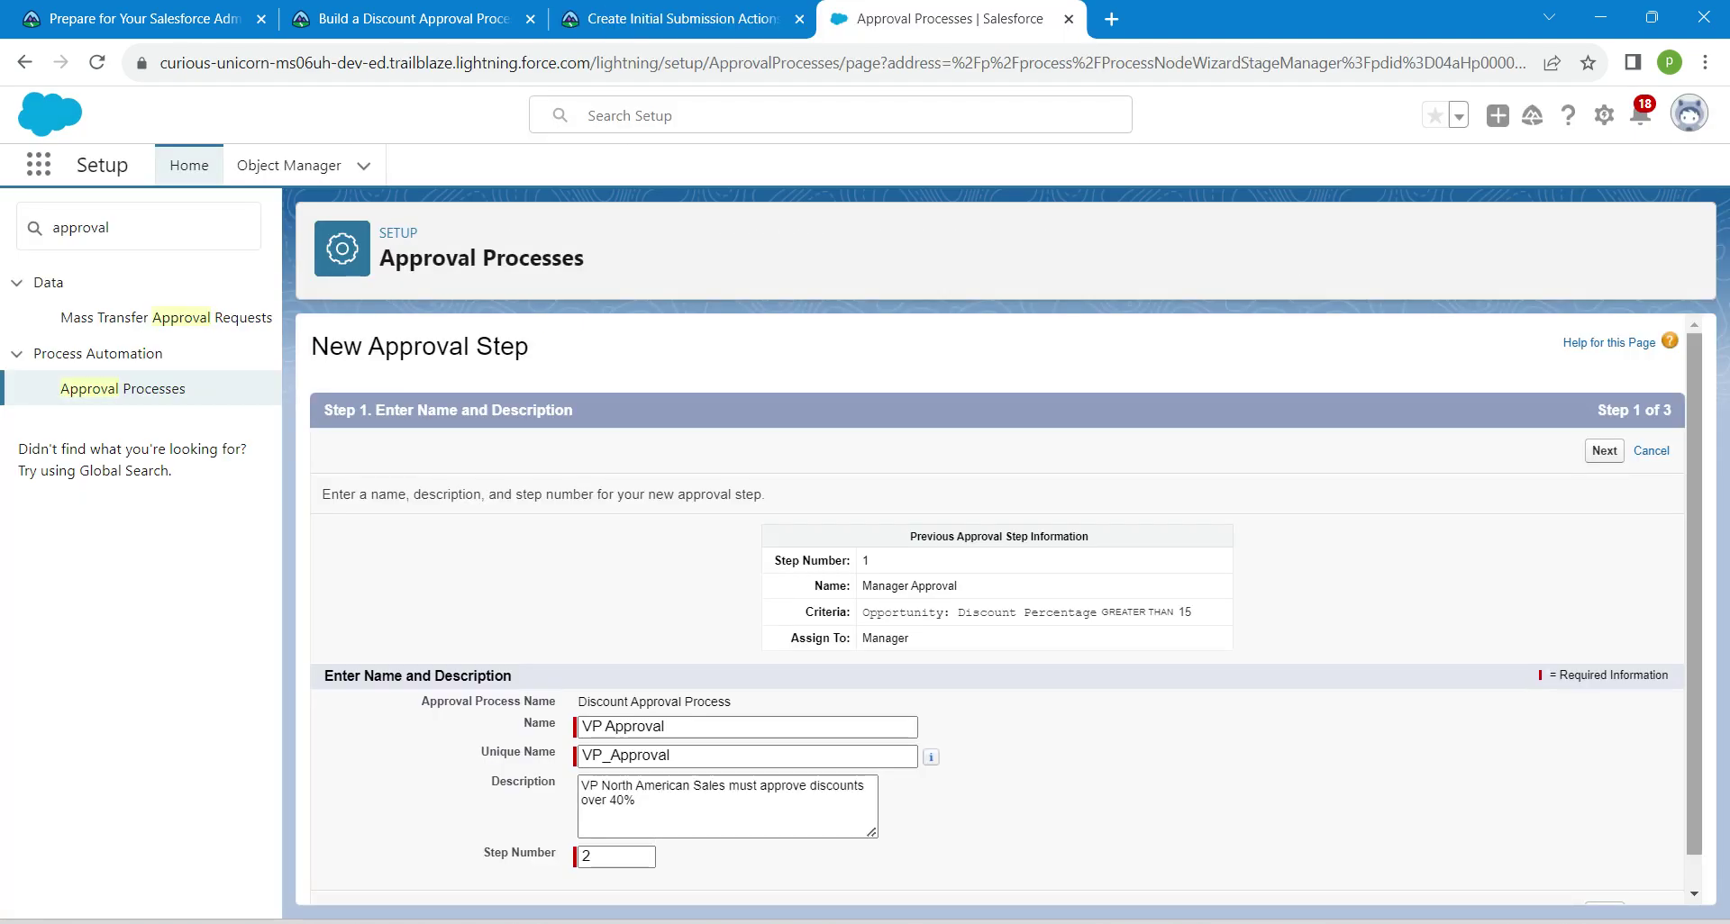
scroll(1006, 609, down, 1)
key(Return)
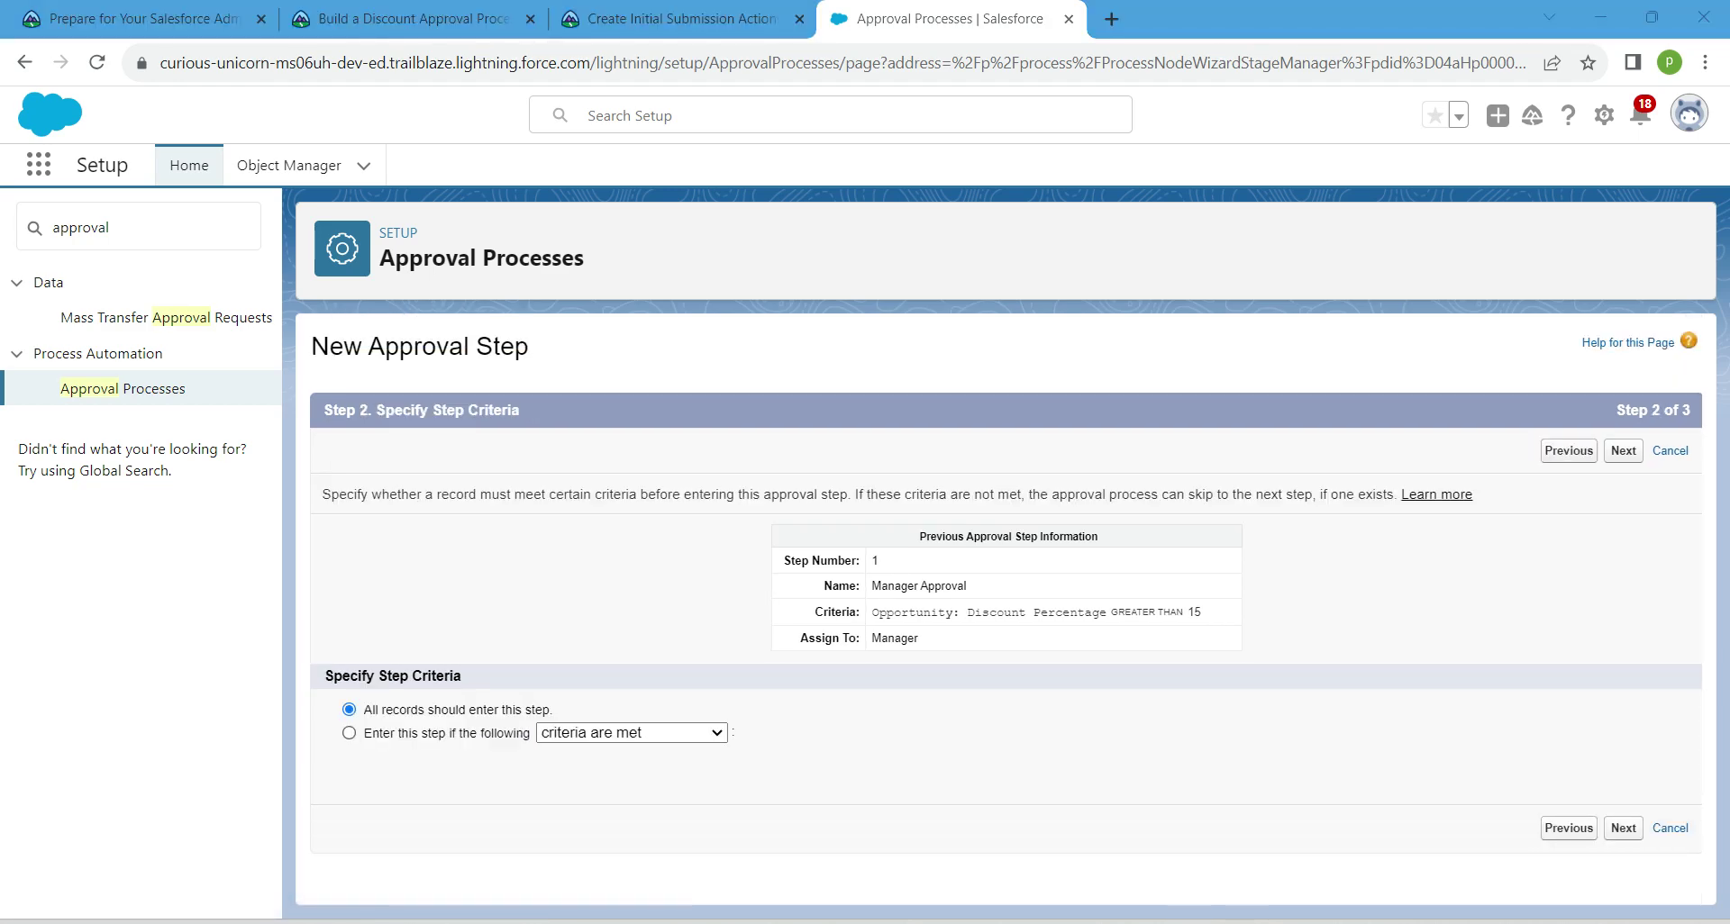
- Have records enter the VP Approval step if criteria are met, with Opportunity: Discount Percentage greater than 40
click(349, 733)
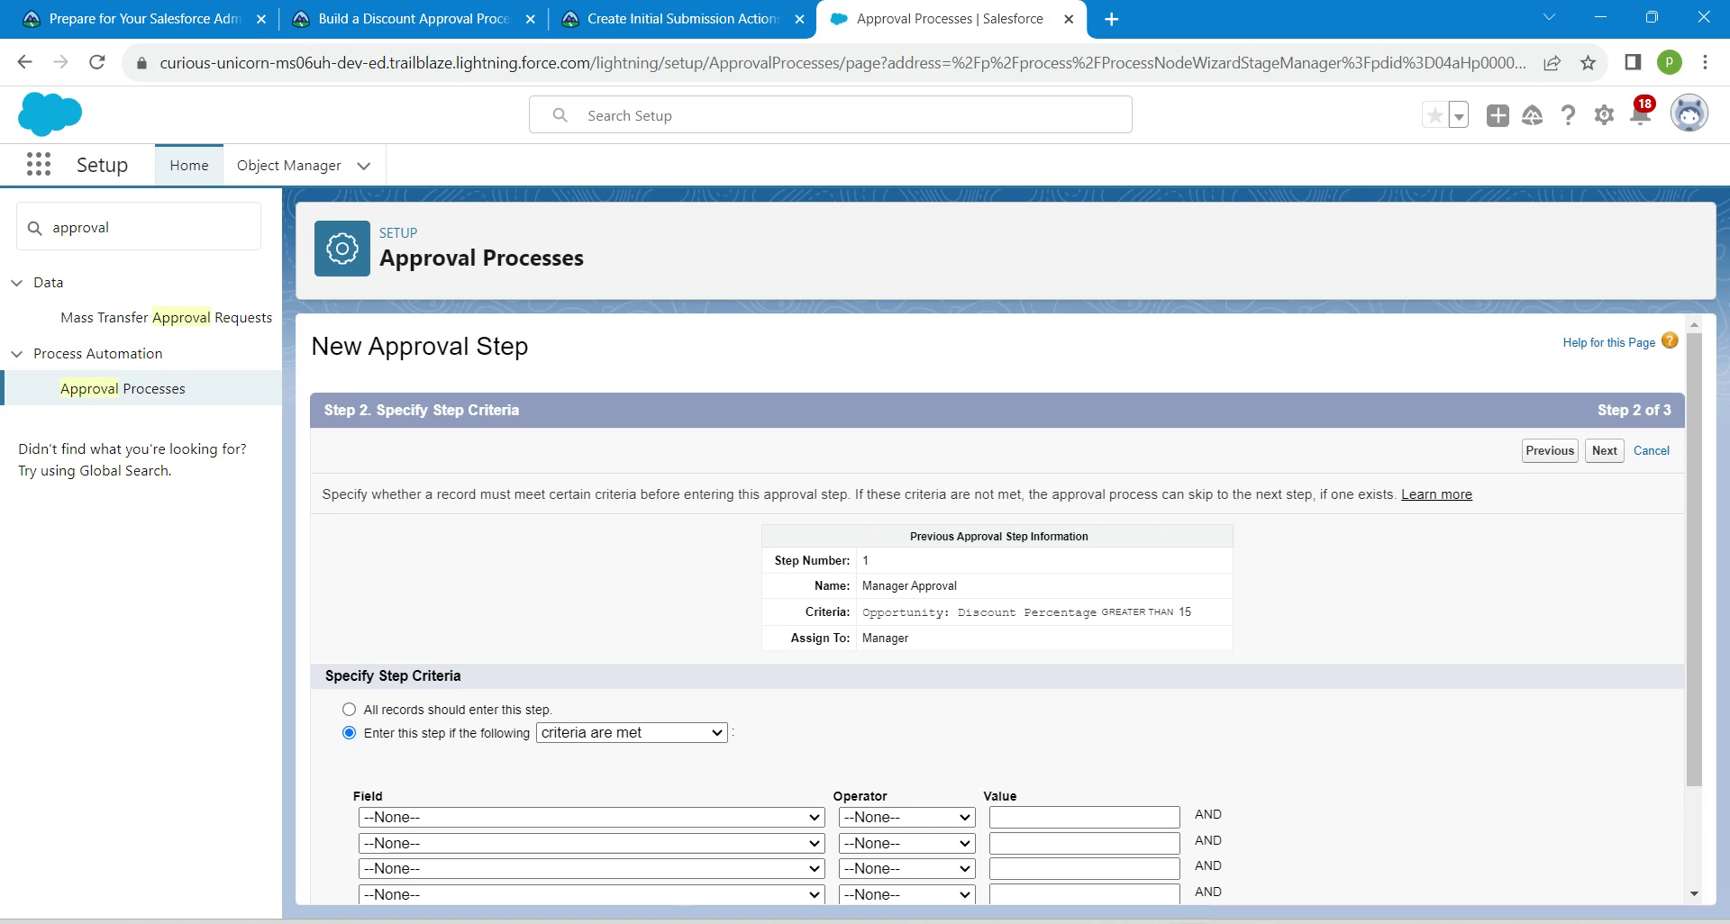
scroll(996, 613, down, 2)
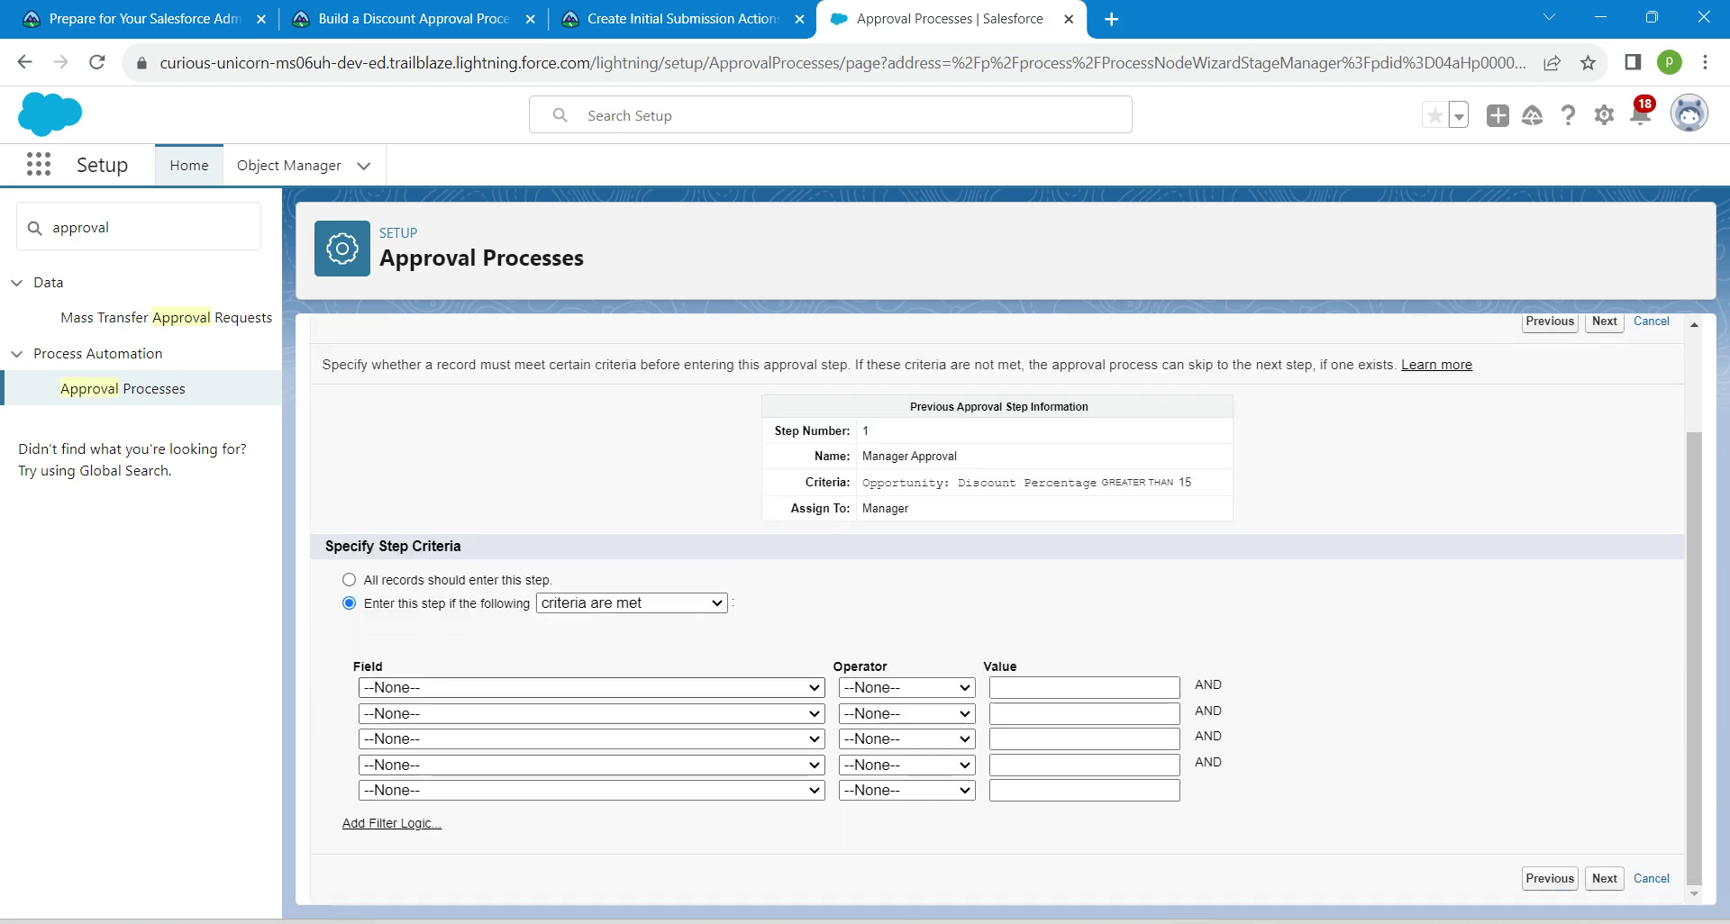
click(599, 688)
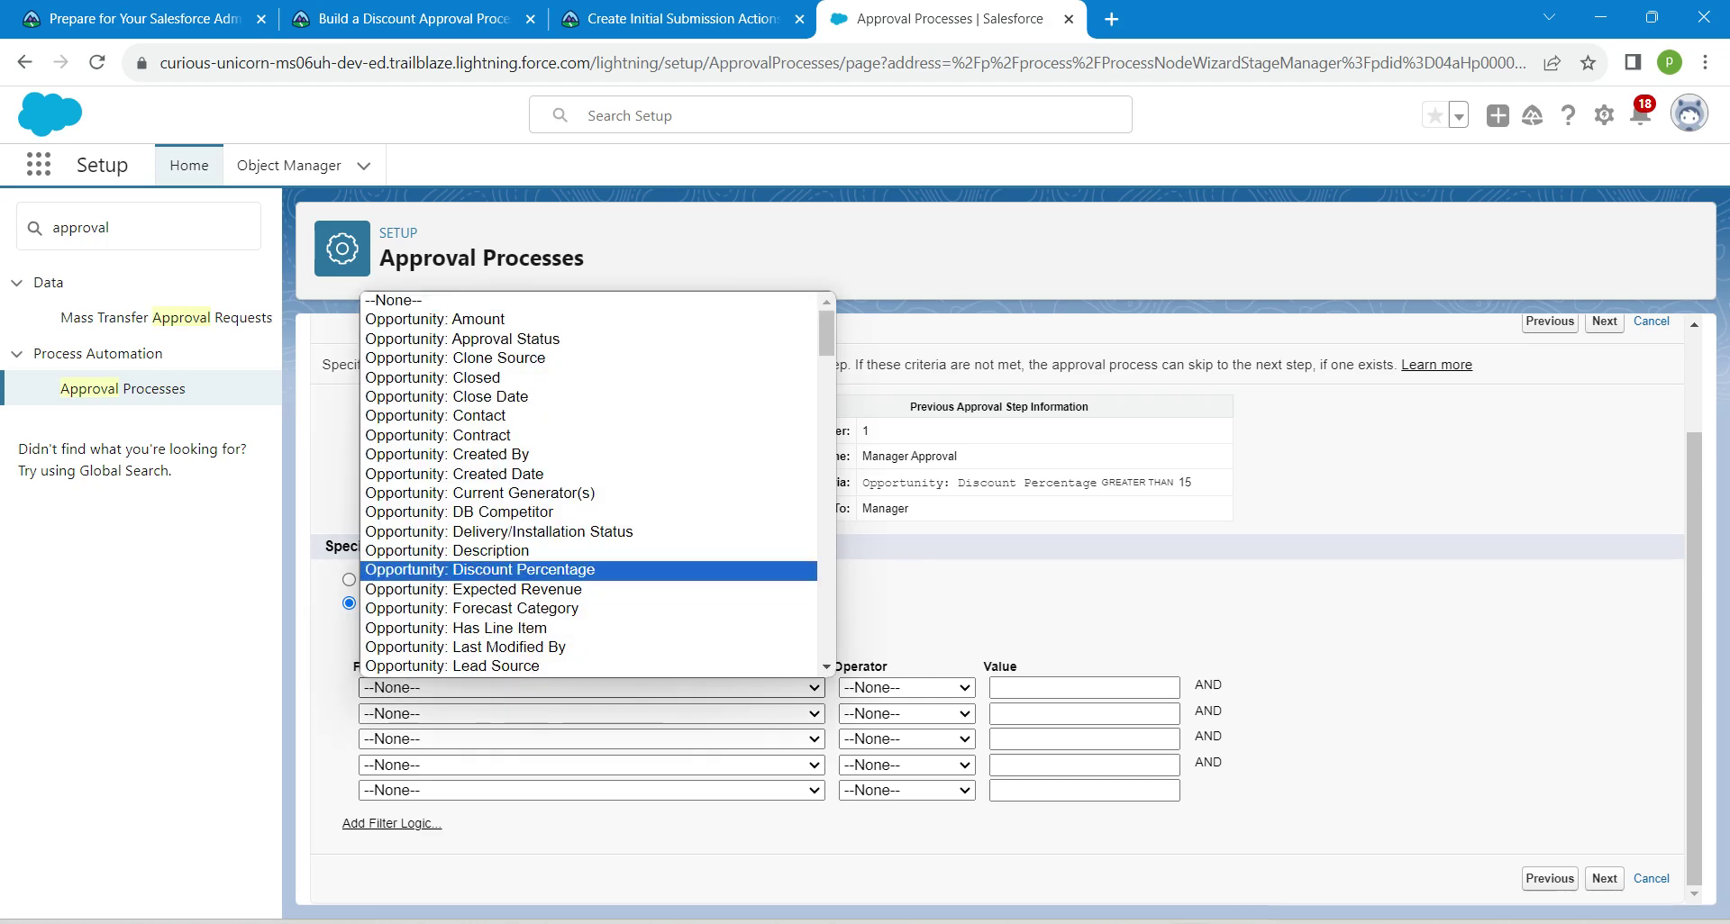
click(479, 570)
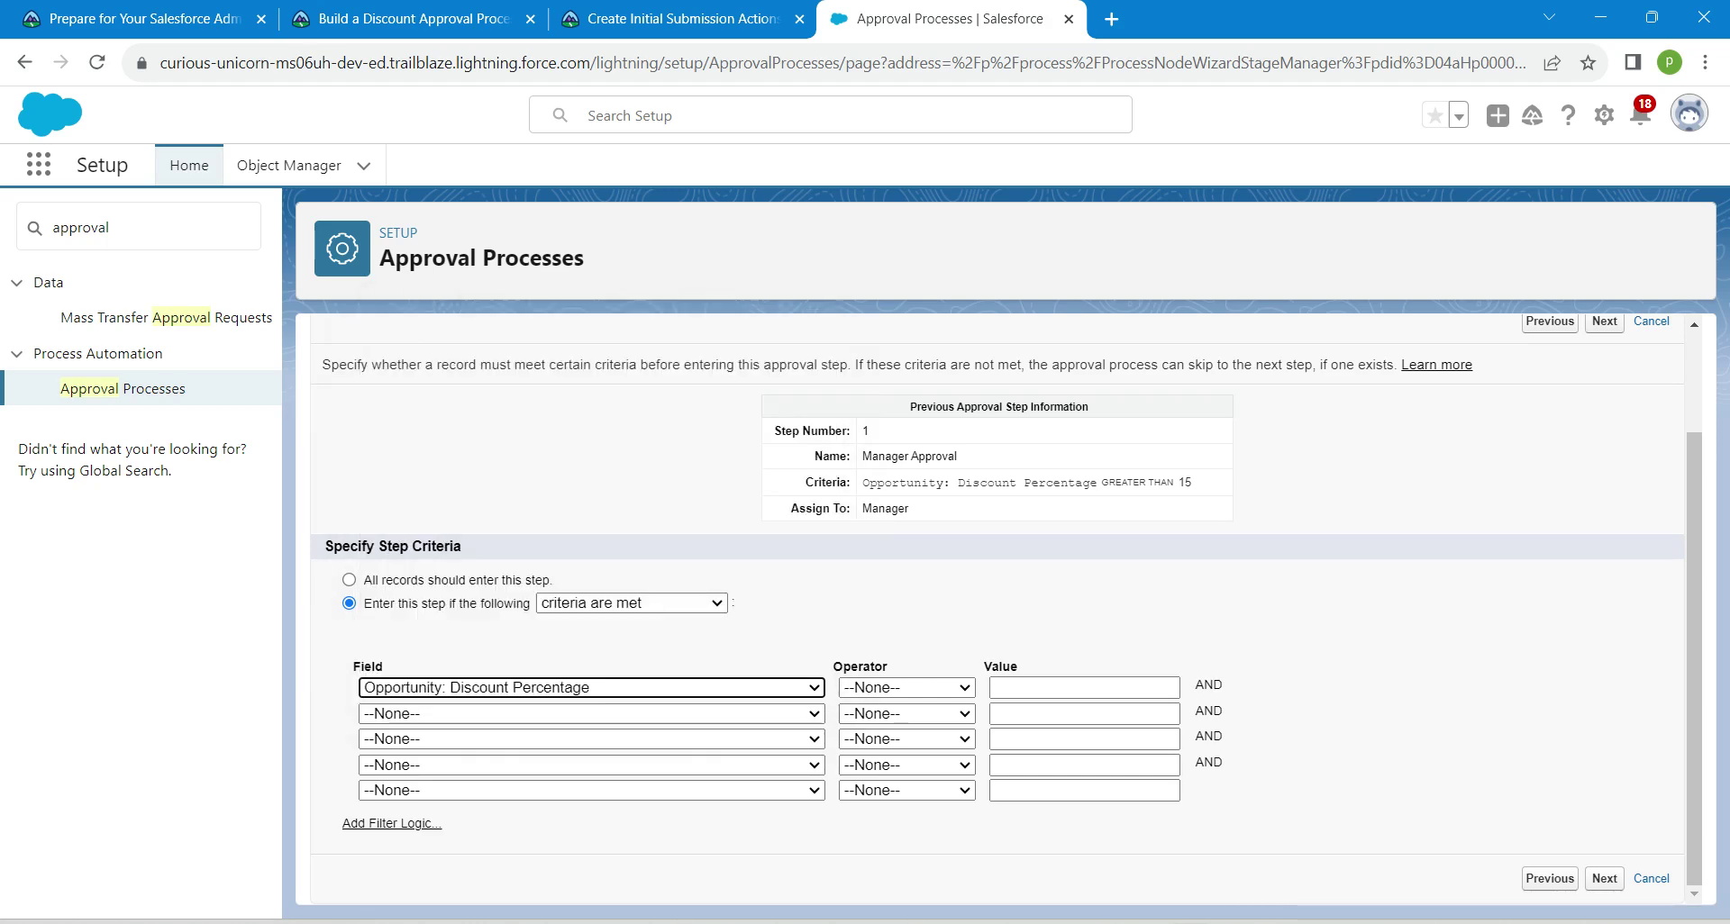
click(905, 687)
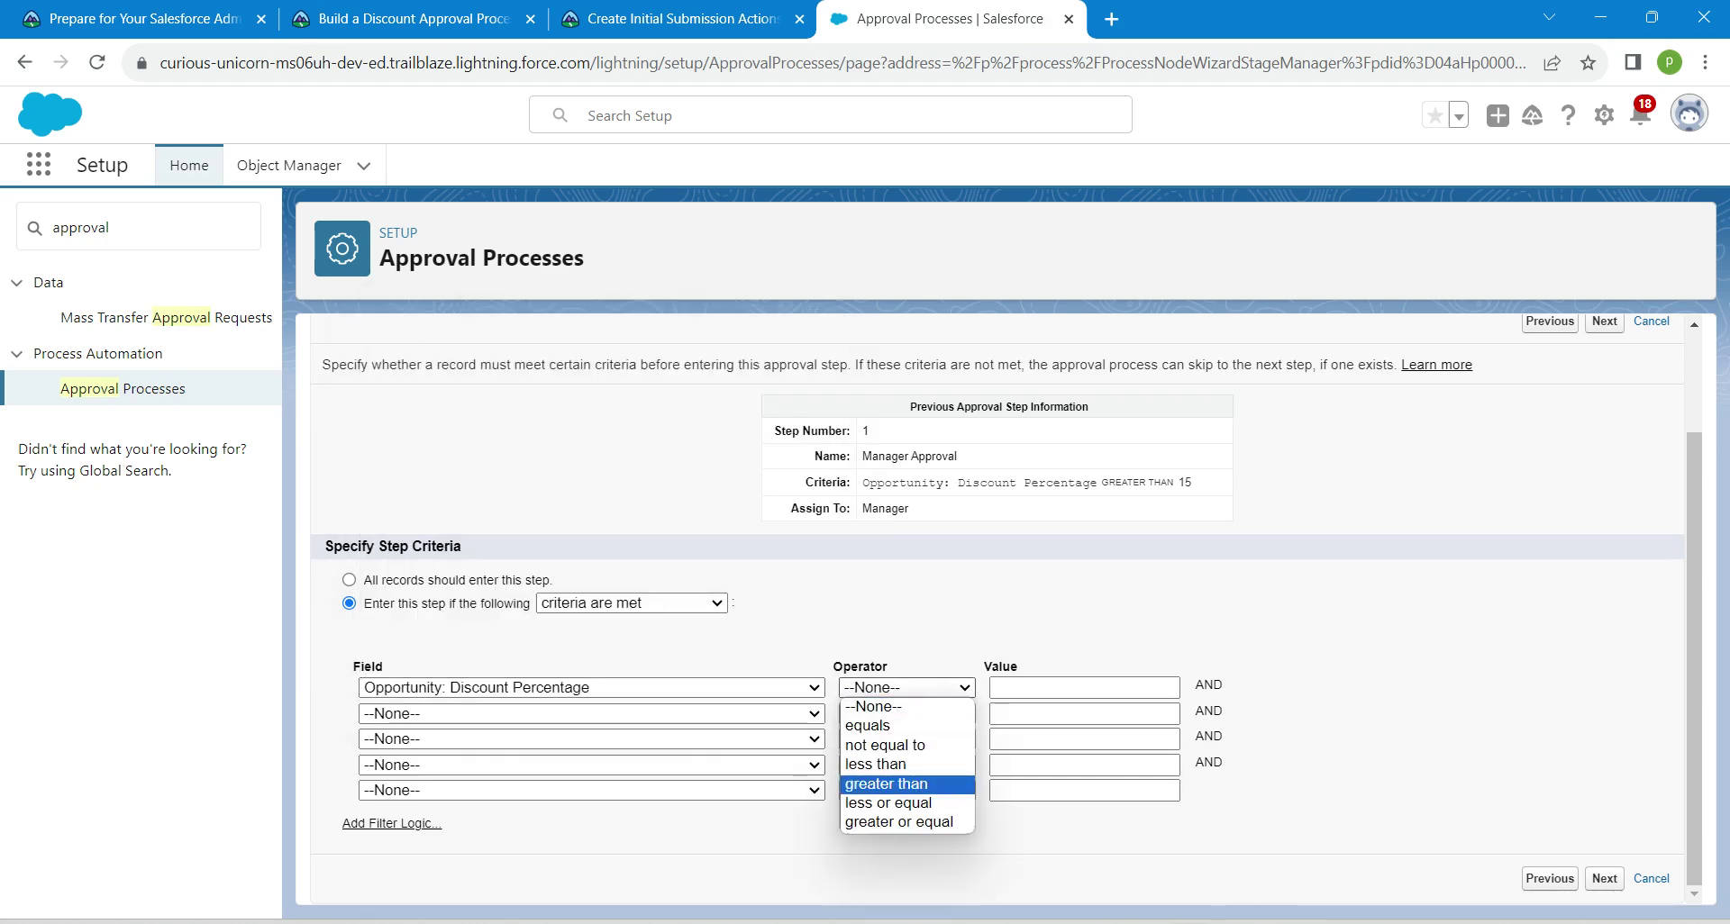
click(886, 784)
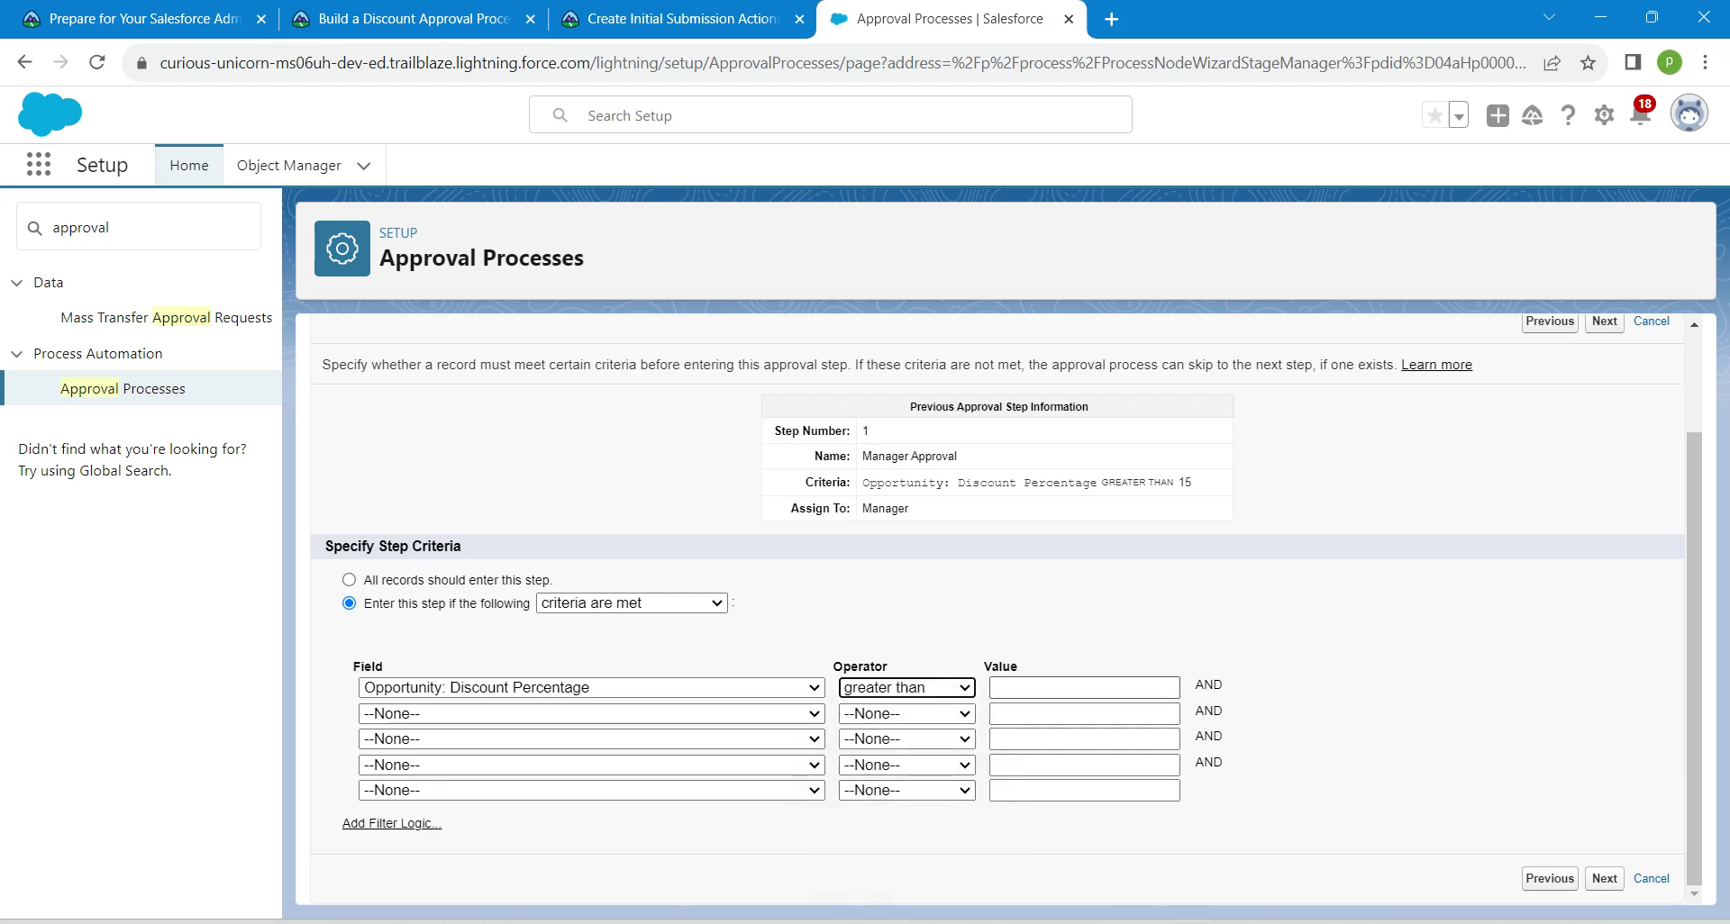
click(1083, 687)
text(40)
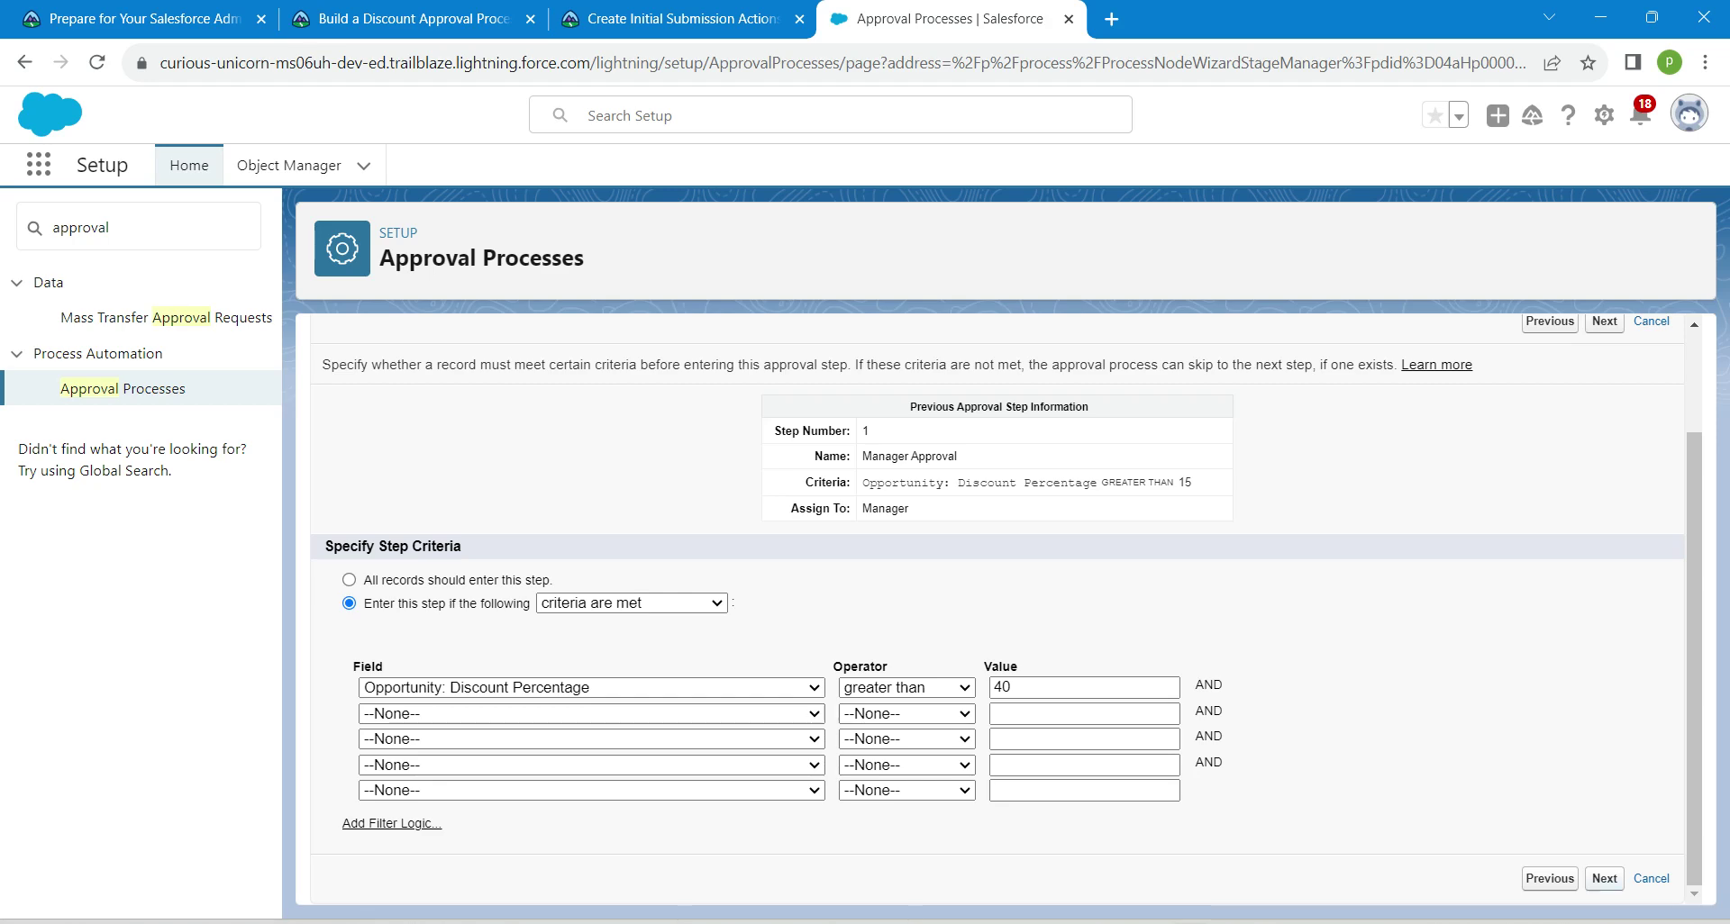
- Proceed to the VP Approval step's approver settings and automatically assign it to the user whose role is VP, North American Sales
click(1603, 879)
click(1604, 879)
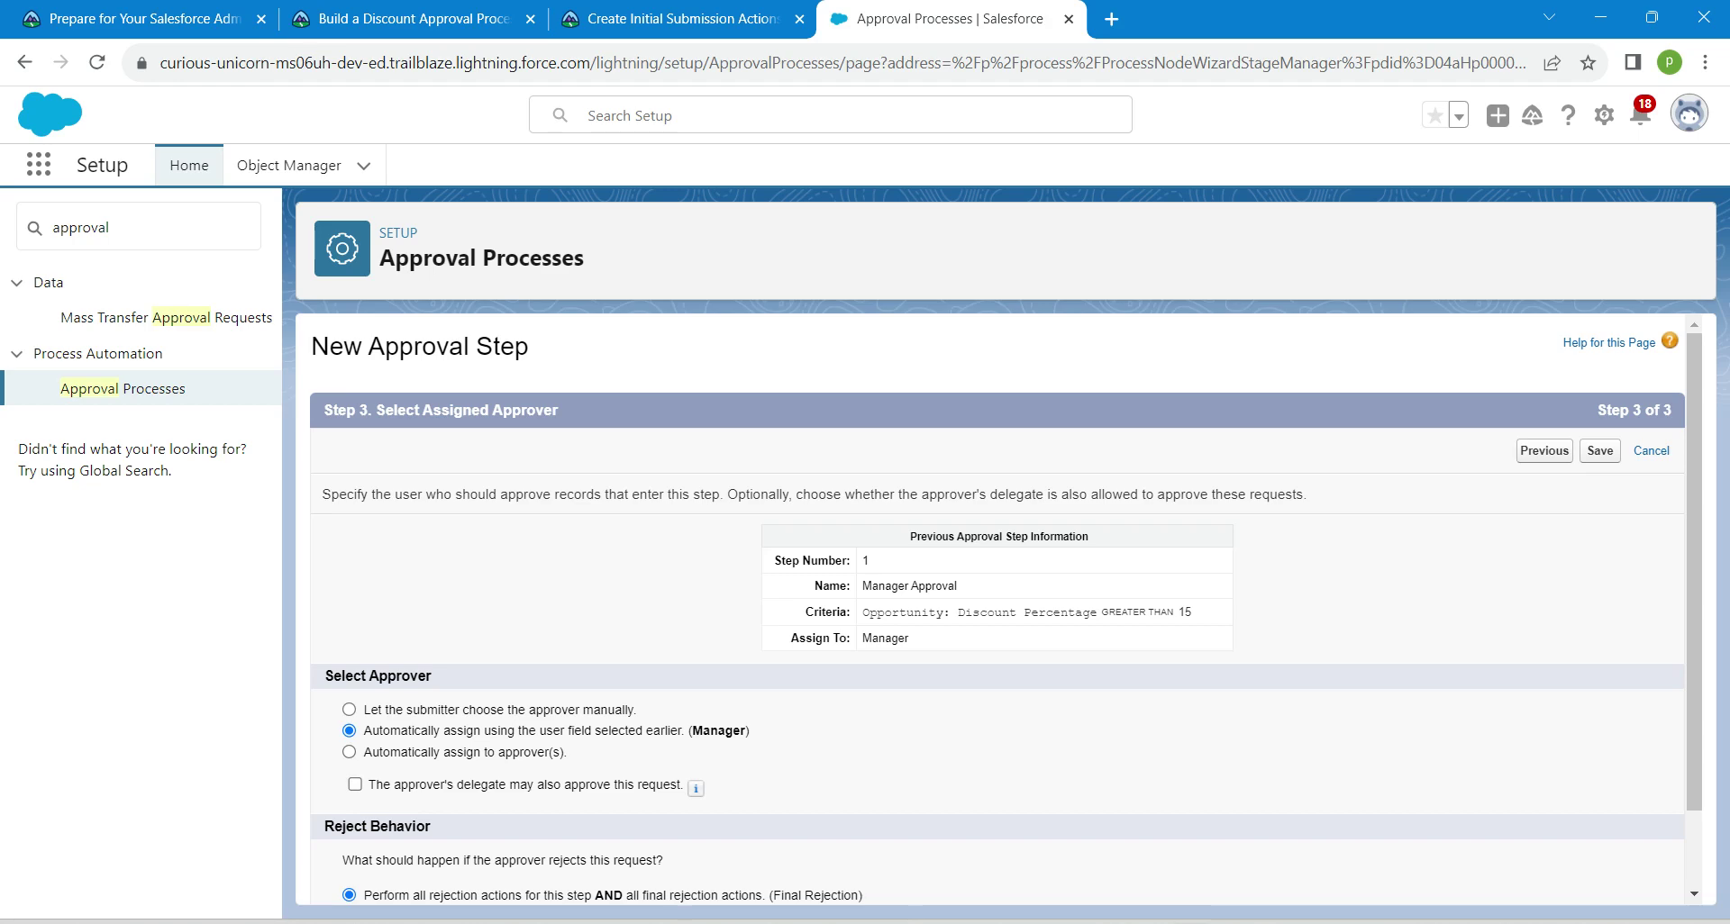
scroll(997, 609, down, 1)
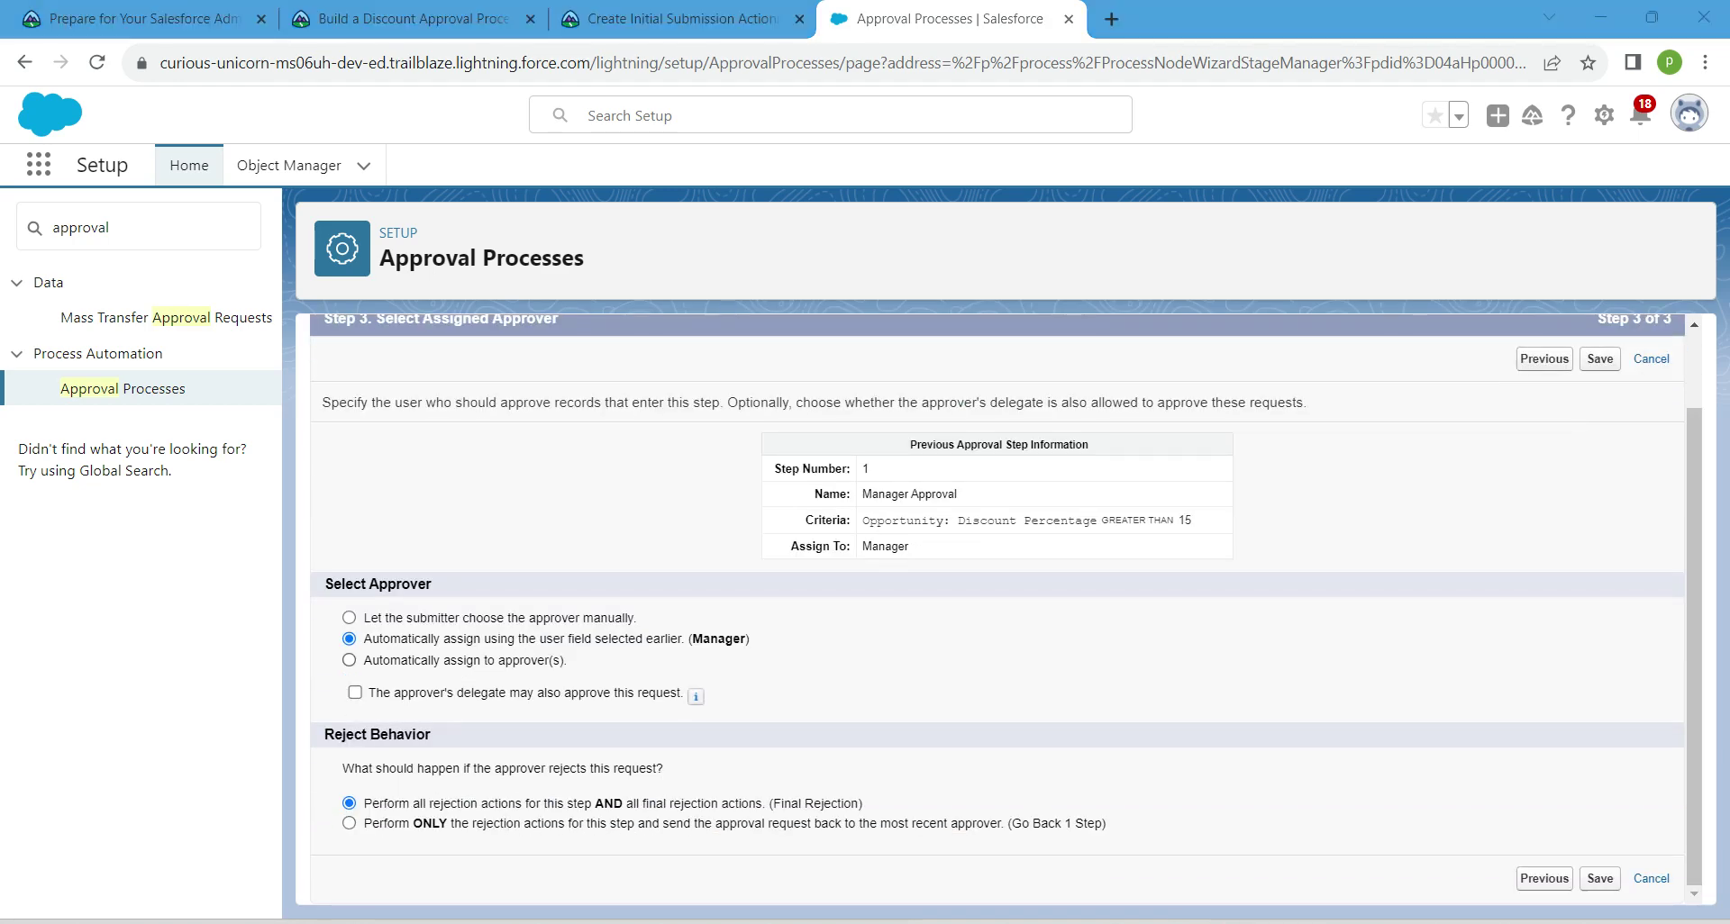
click(348, 659)
click(601, 693)
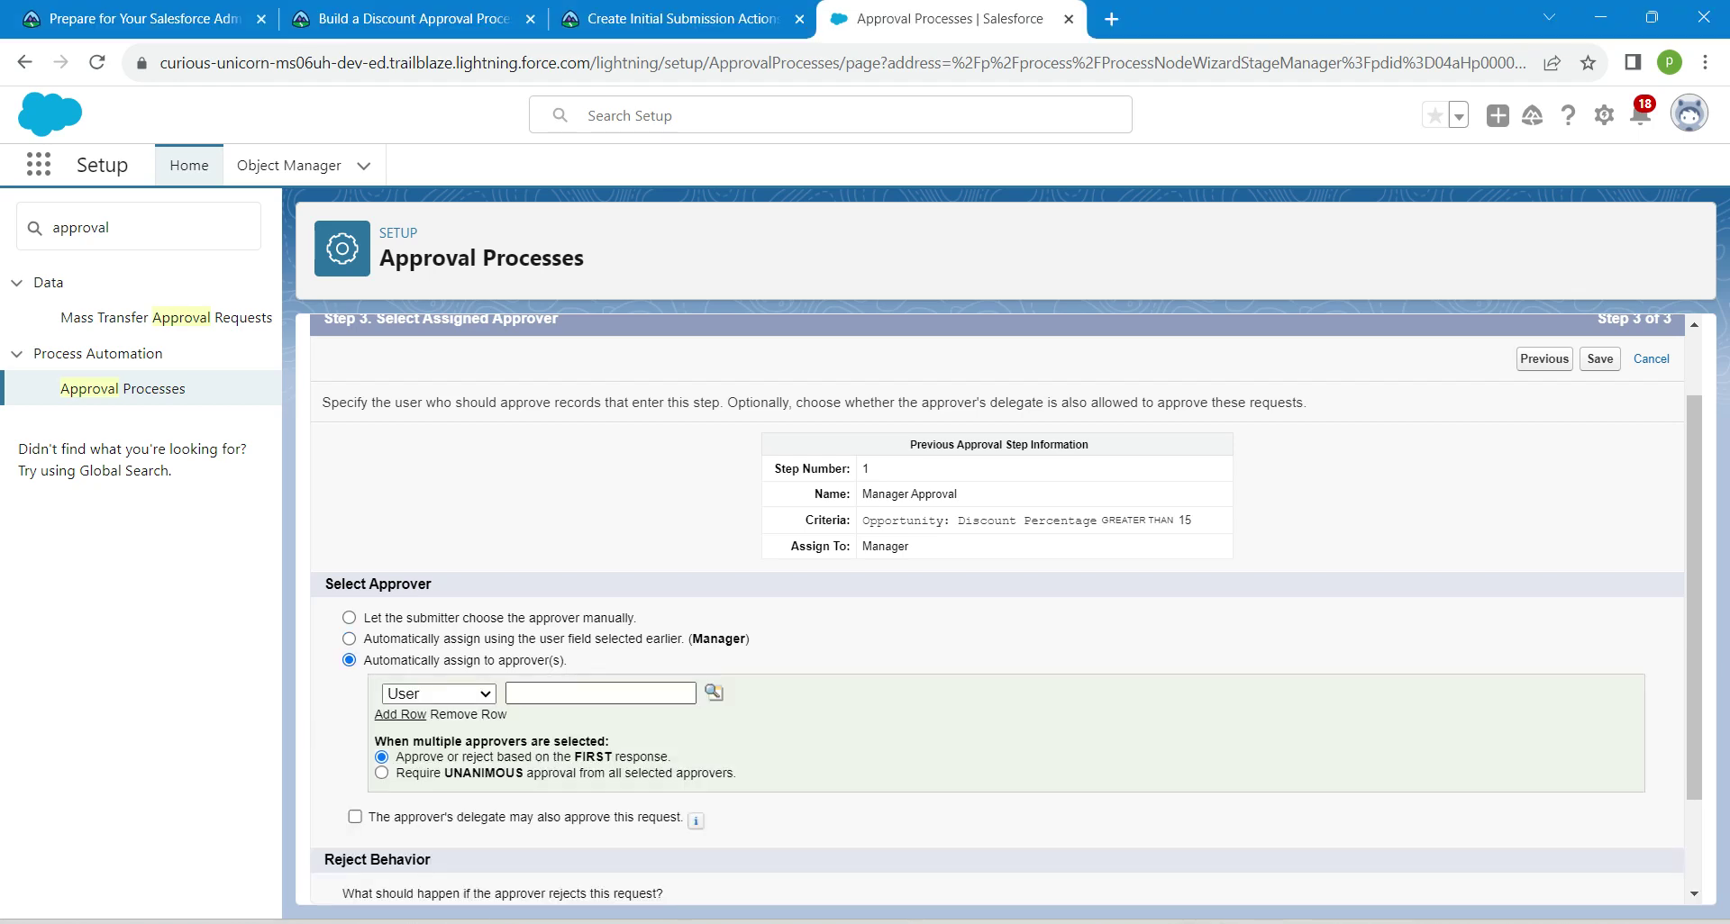
click(601, 693)
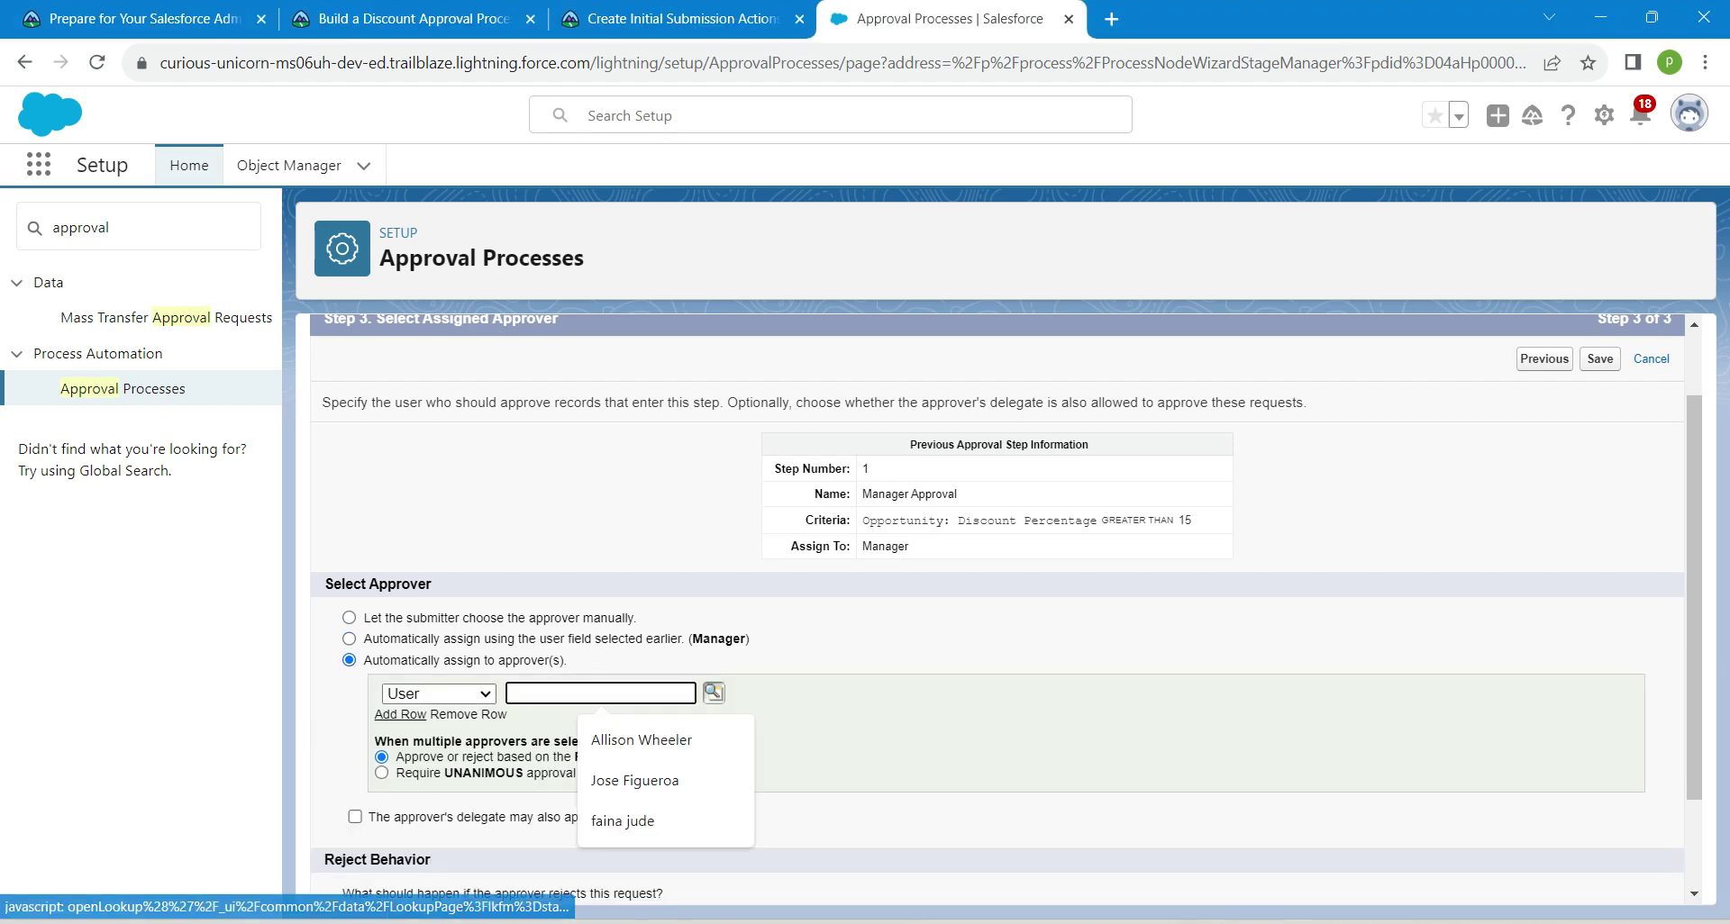
click(713, 693)
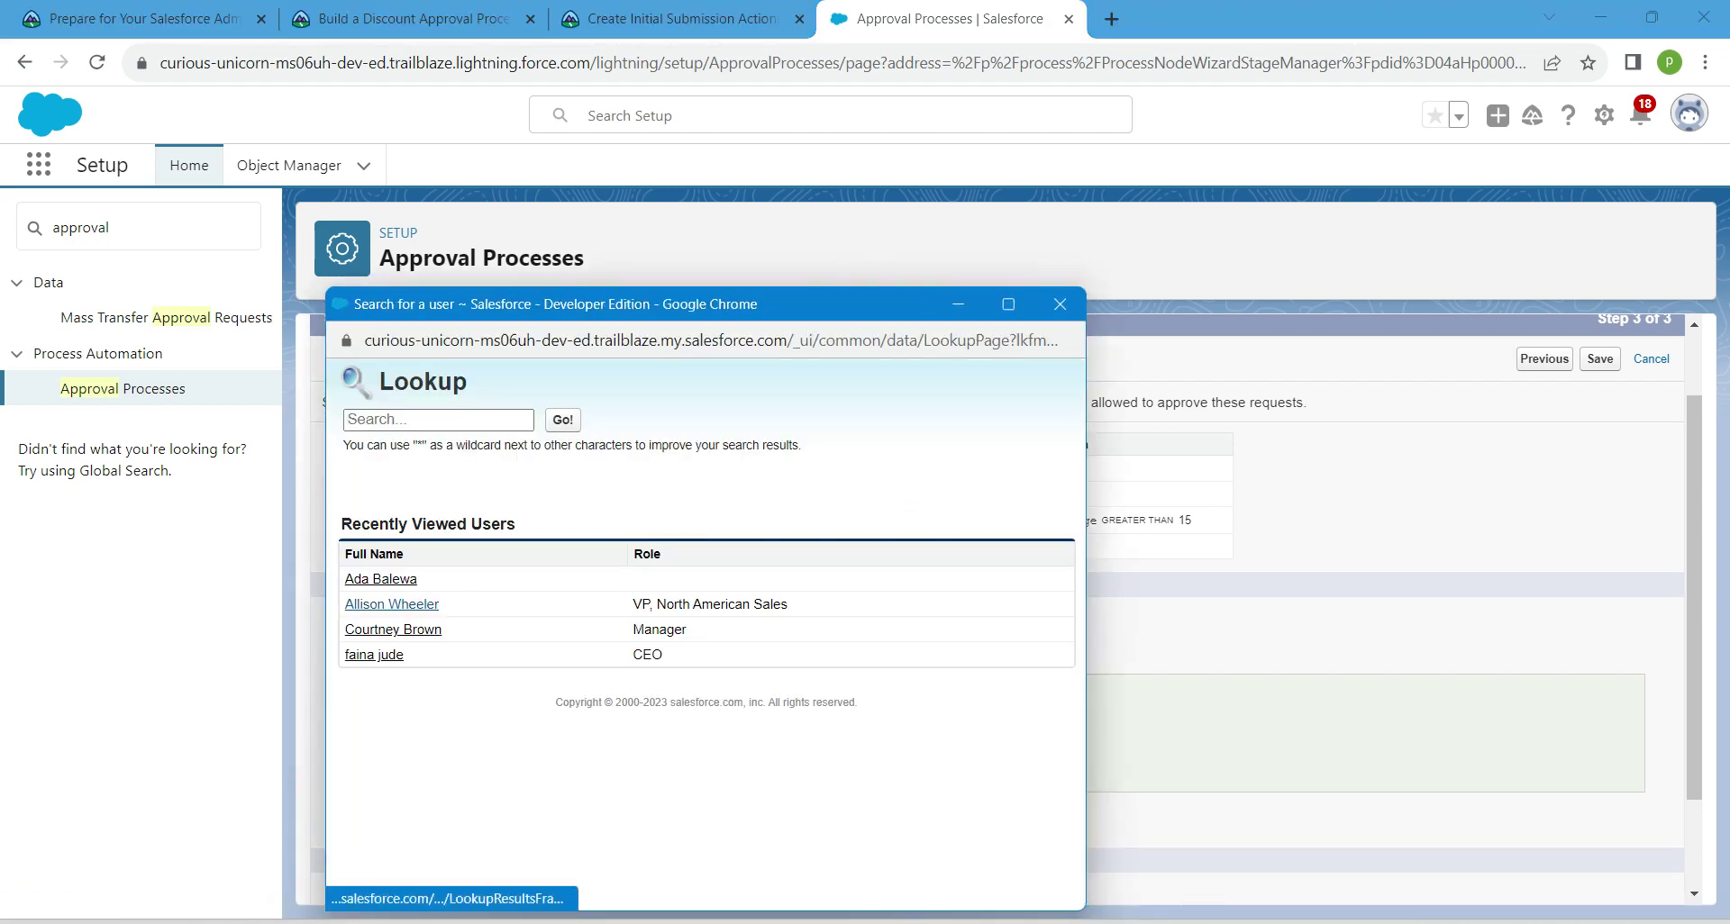
click(392, 603)
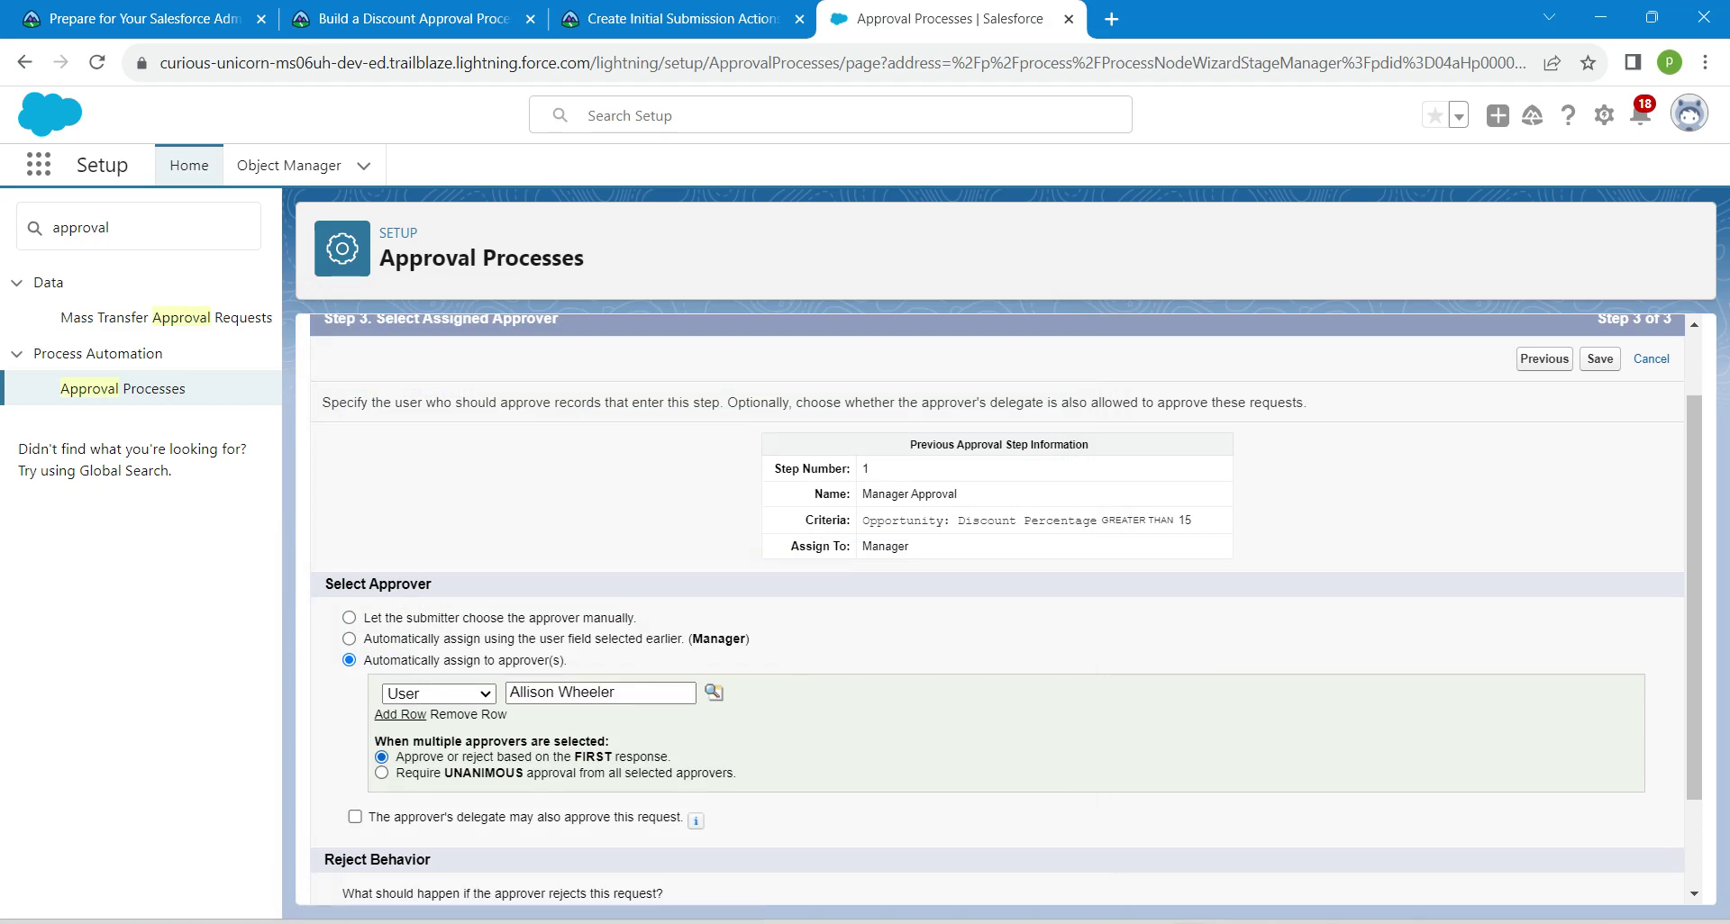
- Save the VP Approval step with approval based on the FIRST response, no delegate approval, and Final Rejection as the reject behavior
drag(395, 757, 673, 757)
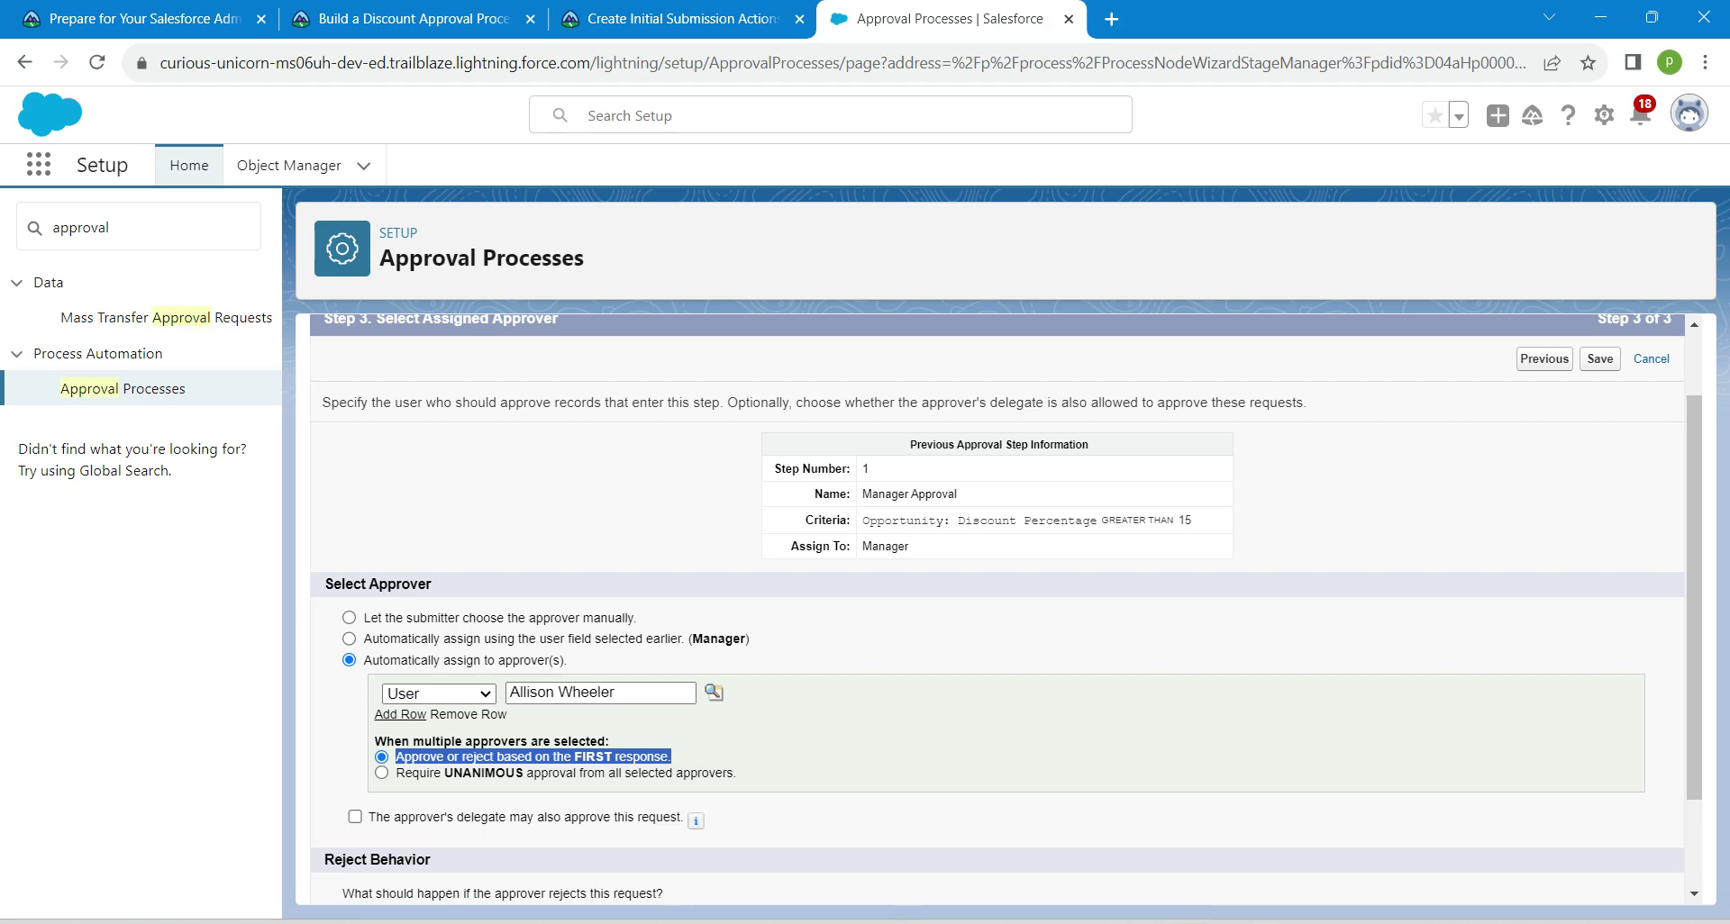
drag(375, 818, 682, 818)
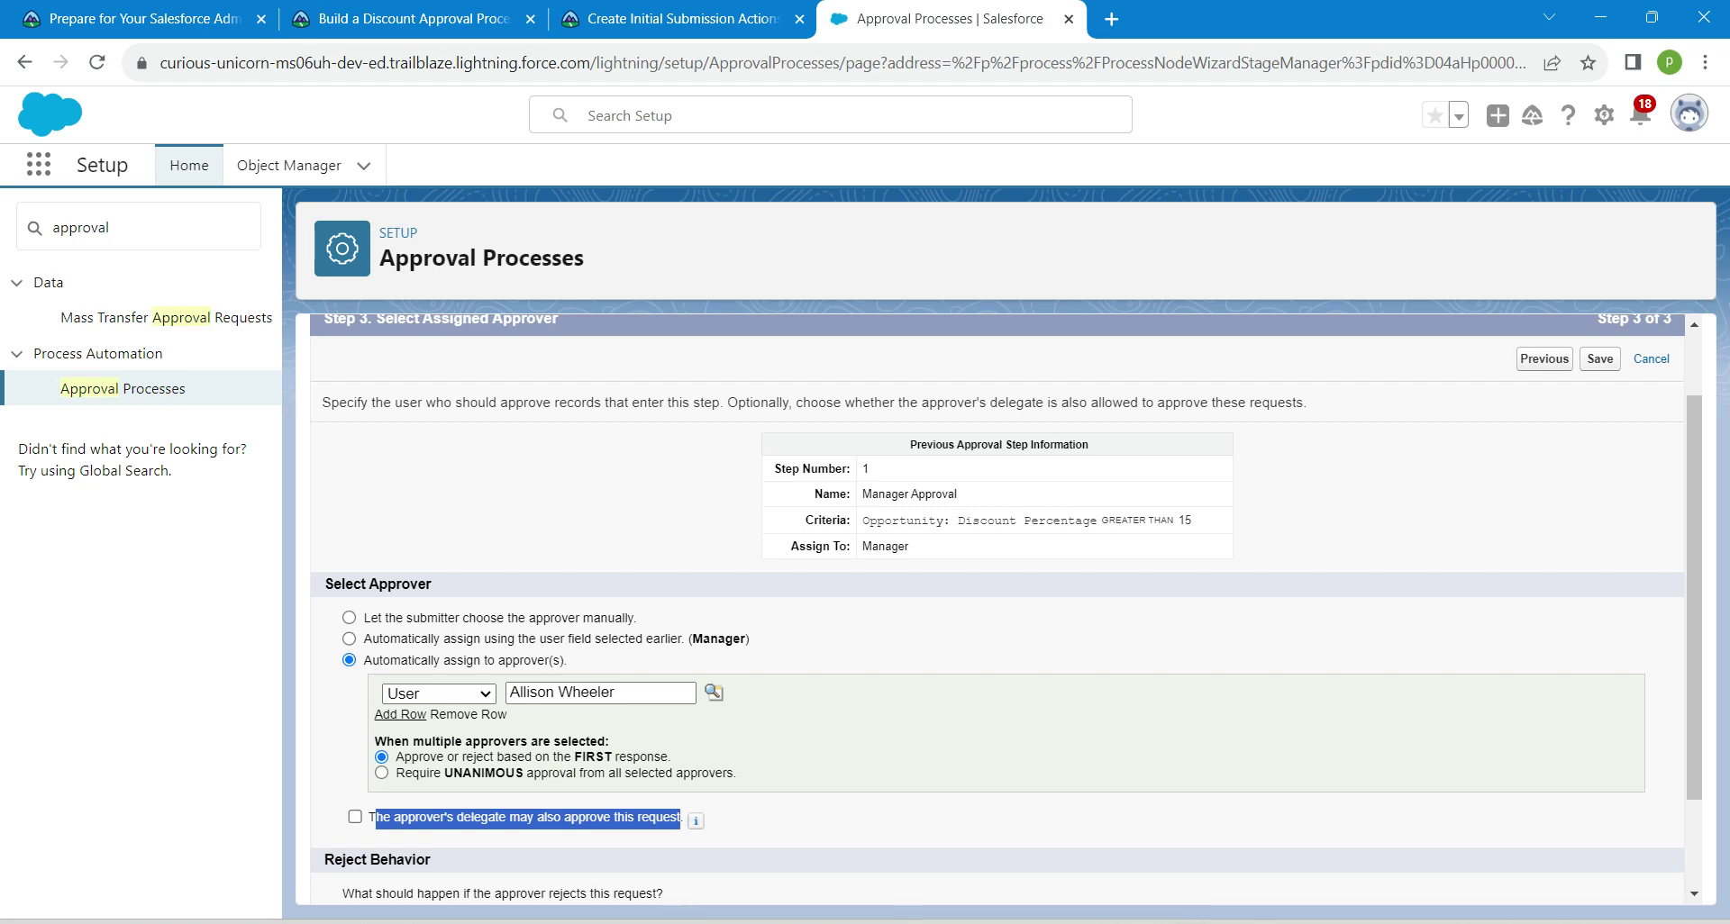
drag(1694, 598, 1694, 684)
click(1598, 879)
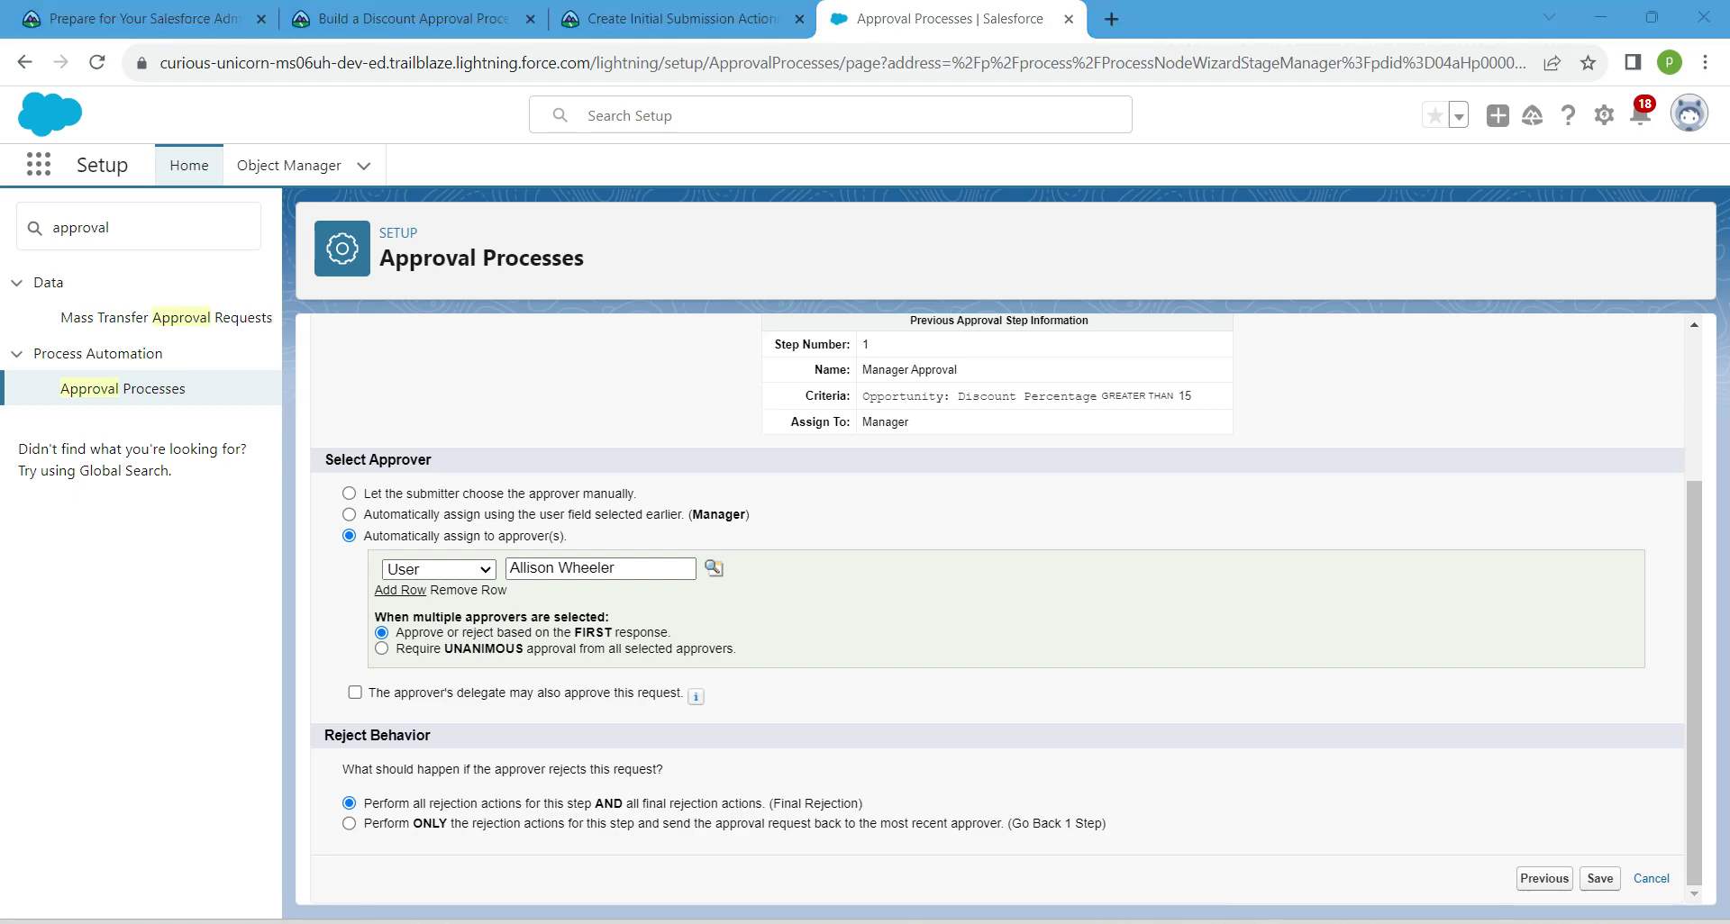
drag(364, 804, 863, 803)
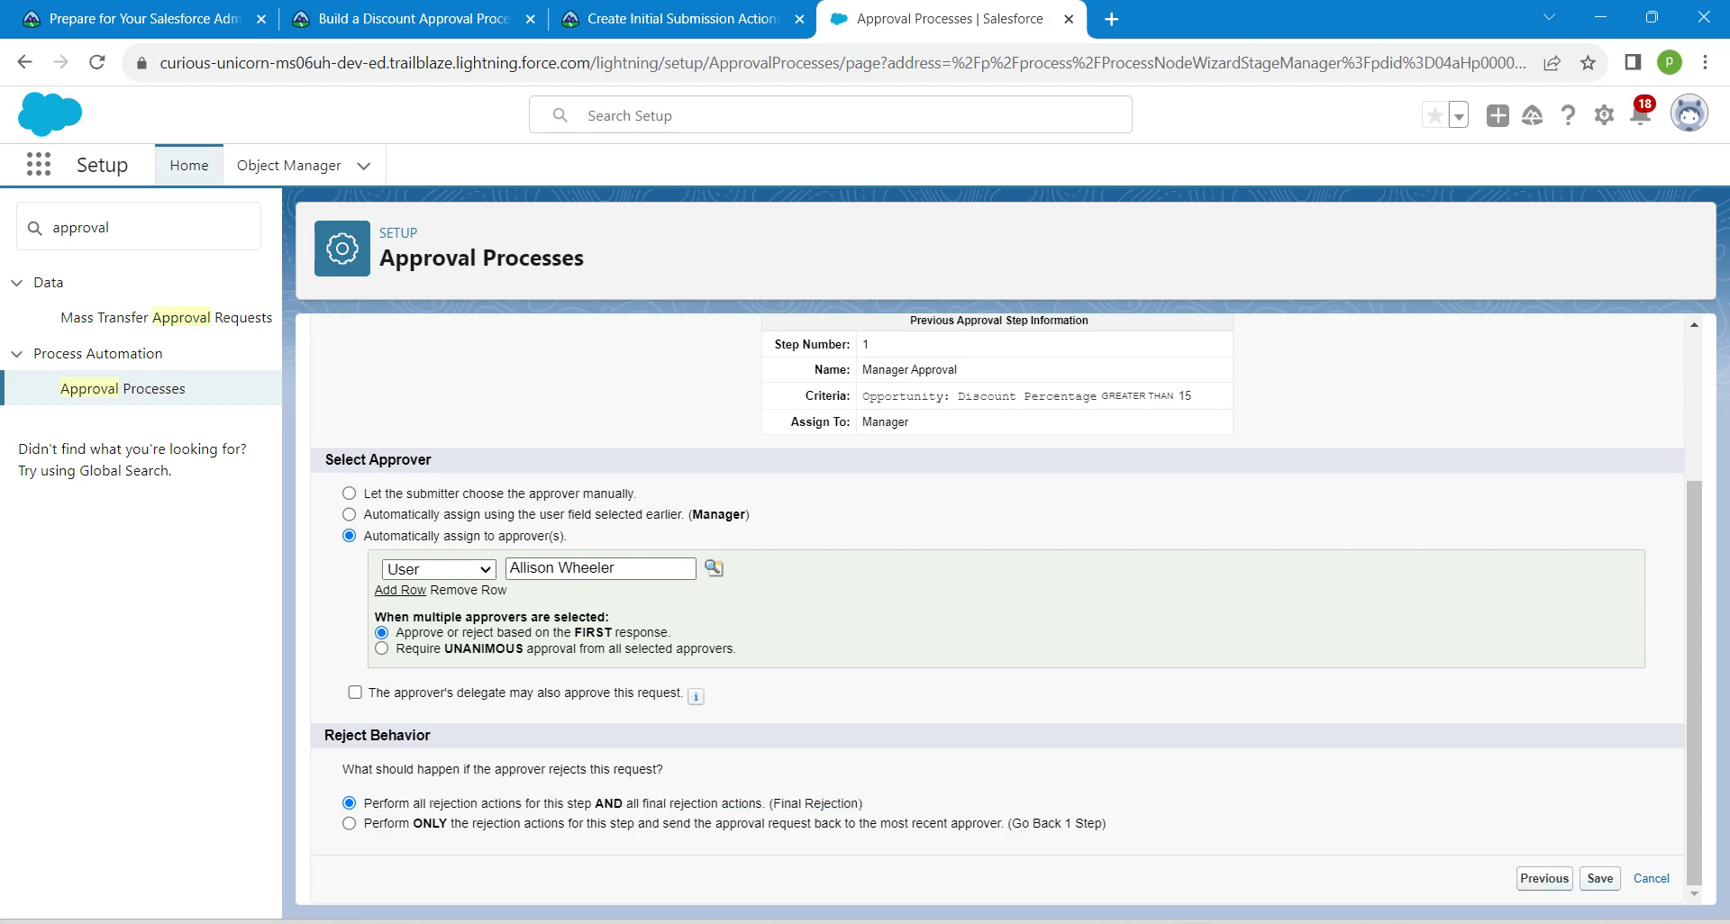
click(1600, 878)
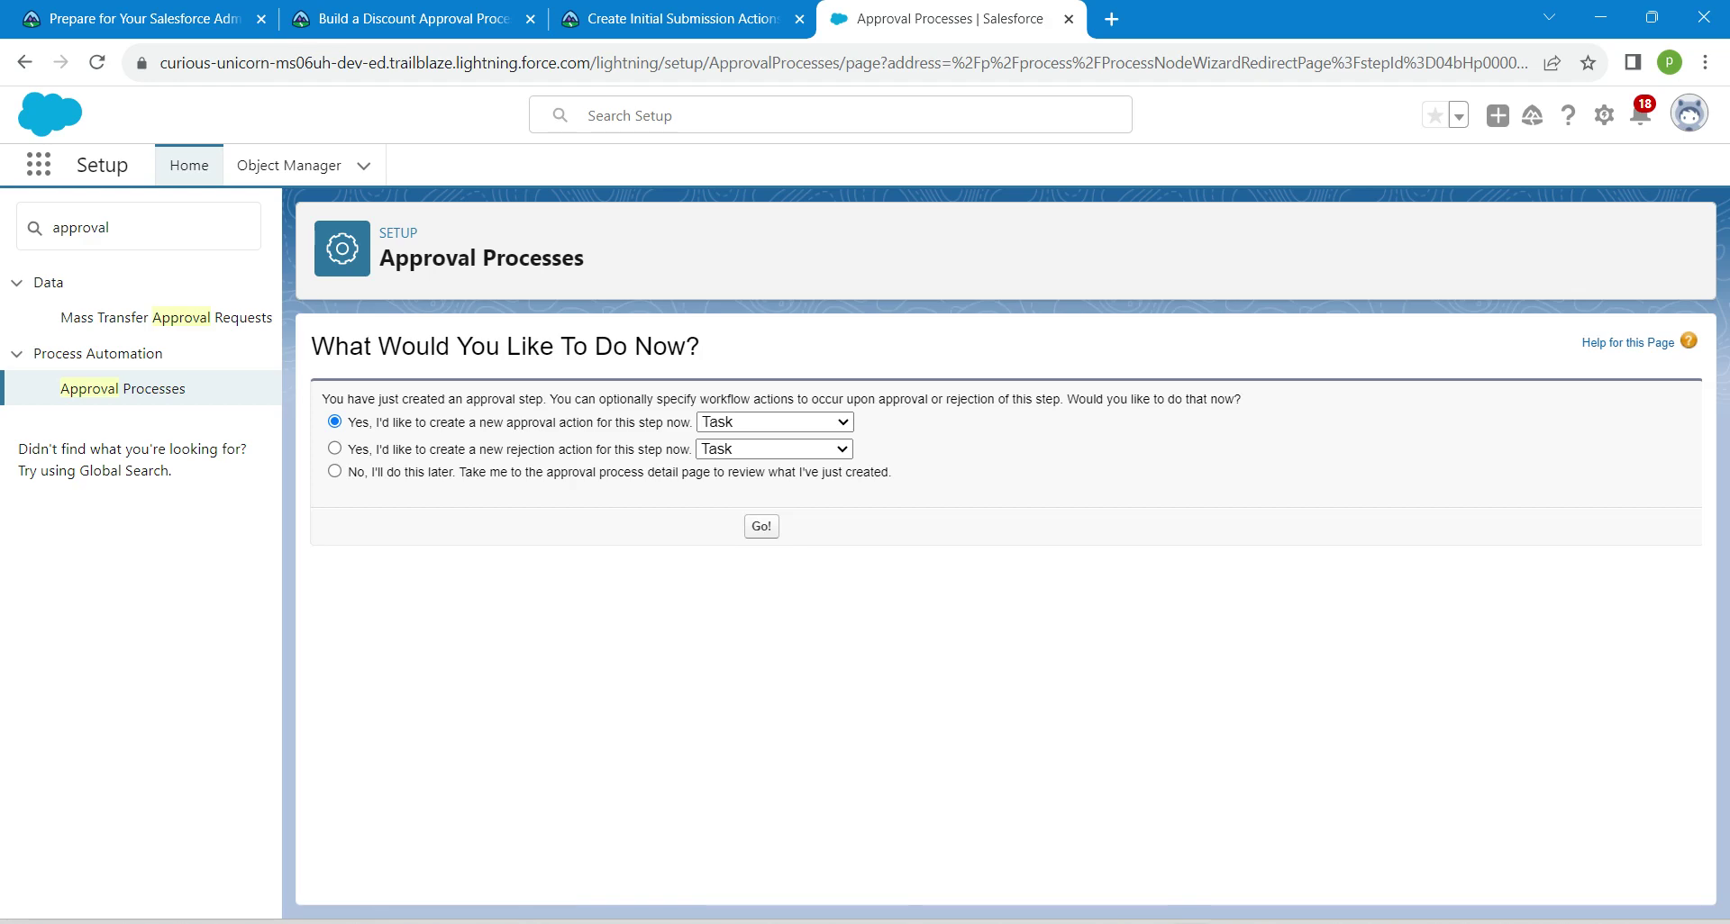
- Skip creating approval or rejection actions, go to the process details, and activate the Discount Approval Process
click(334, 471)
click(760, 526)
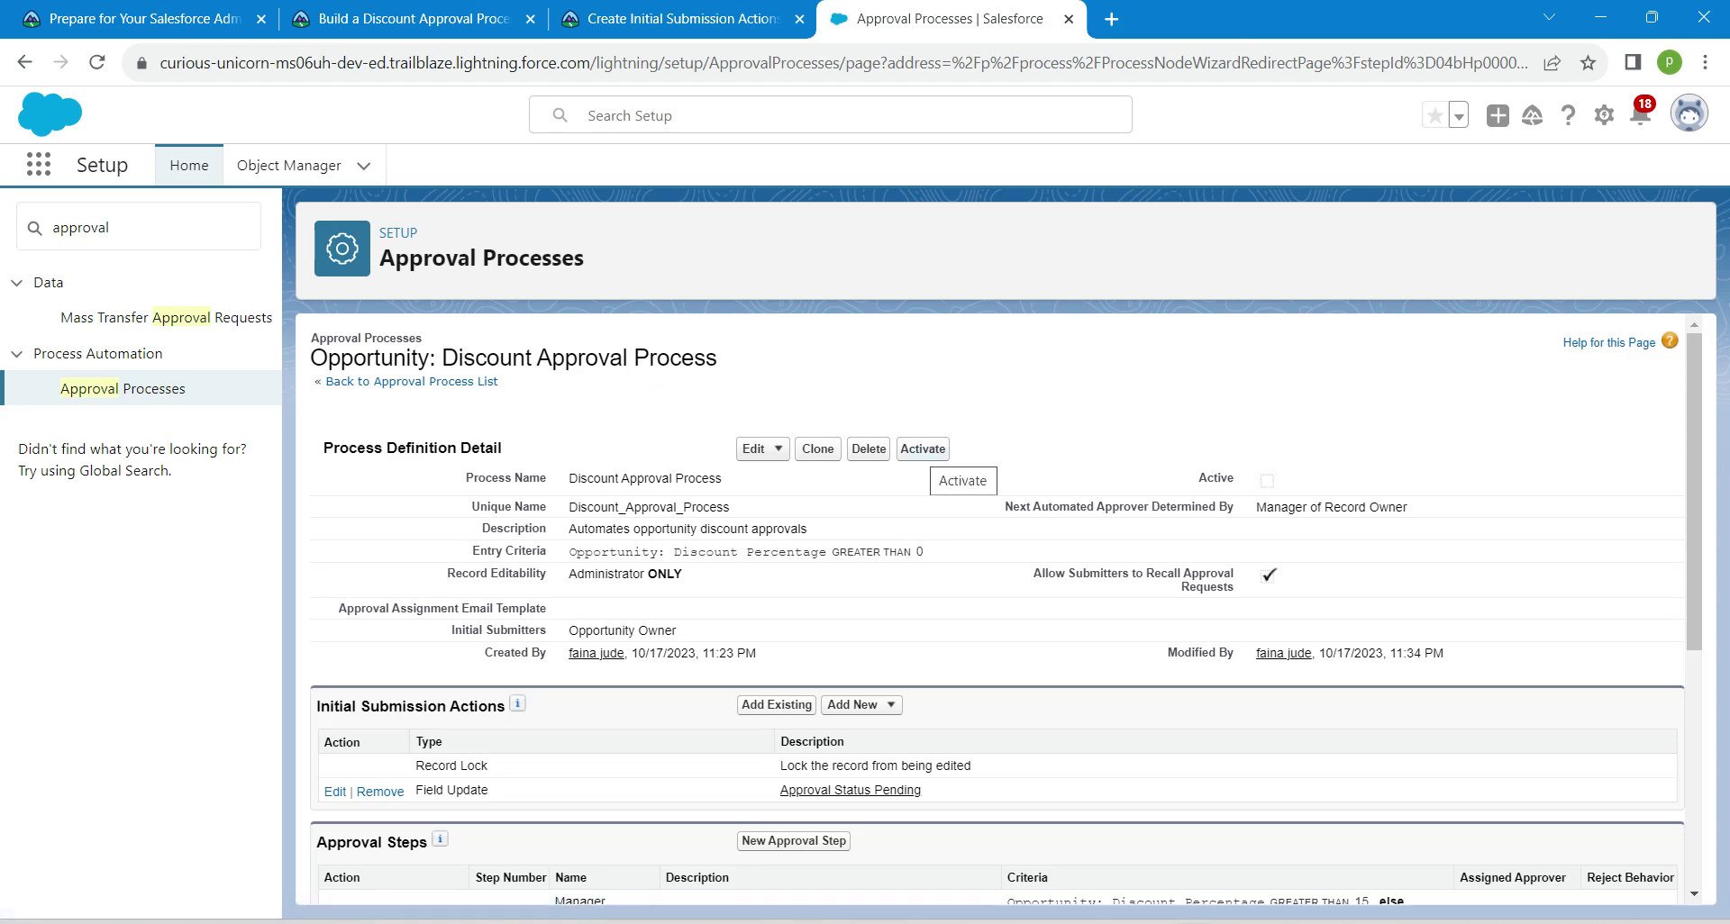
click(923, 449)
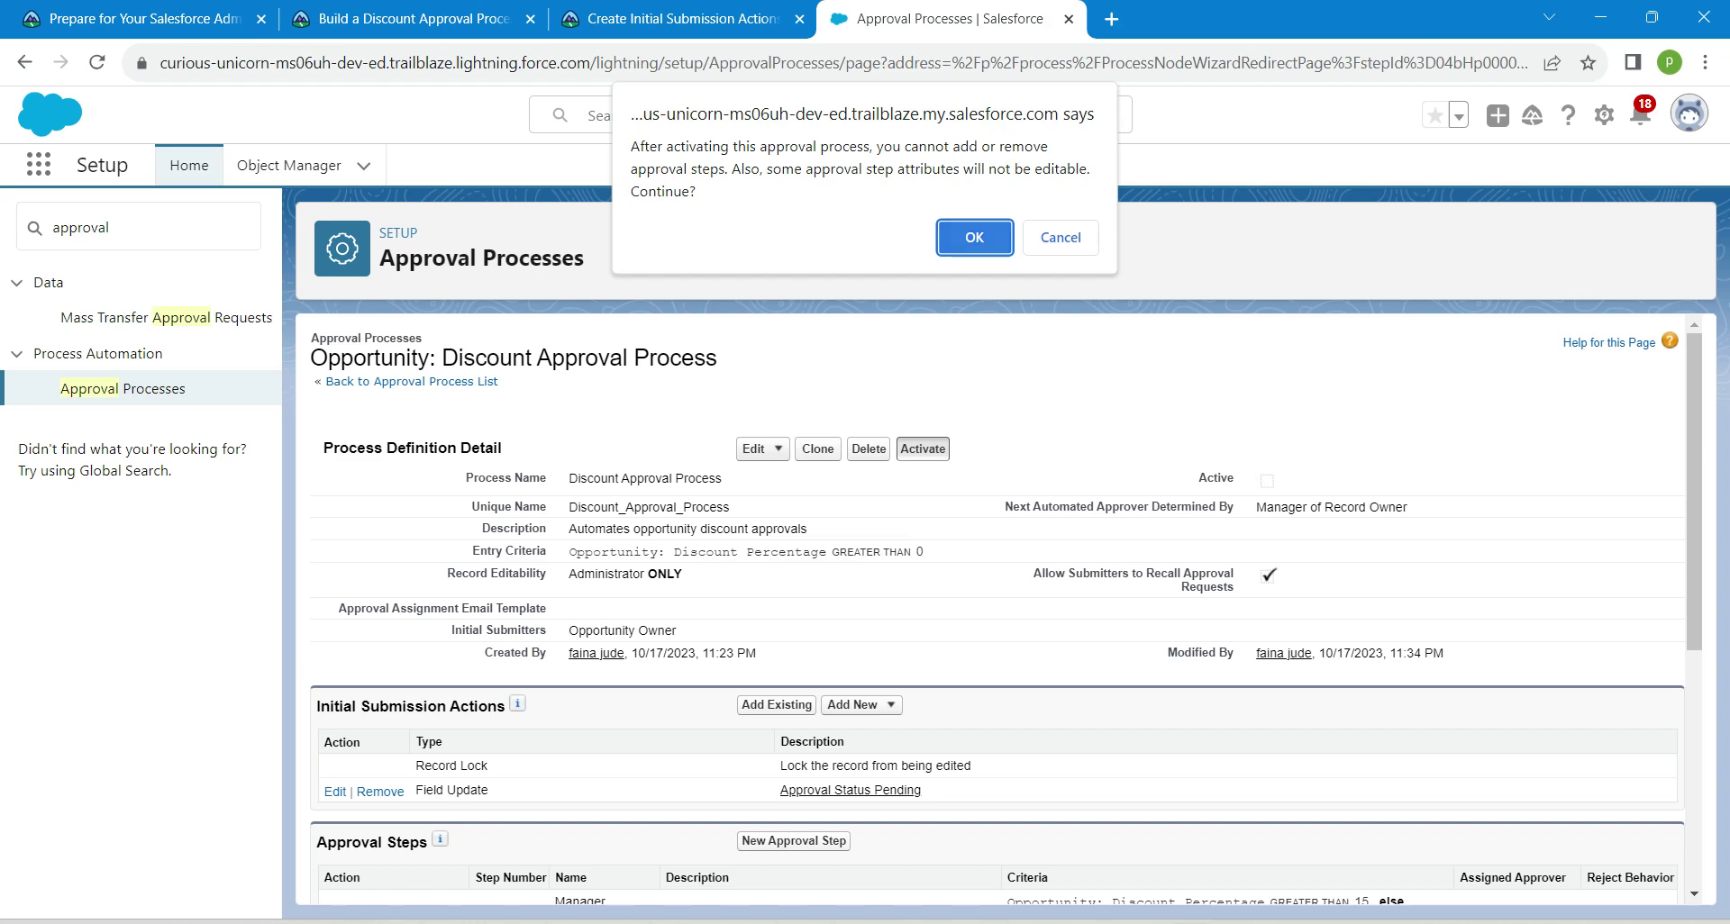
key(Return)
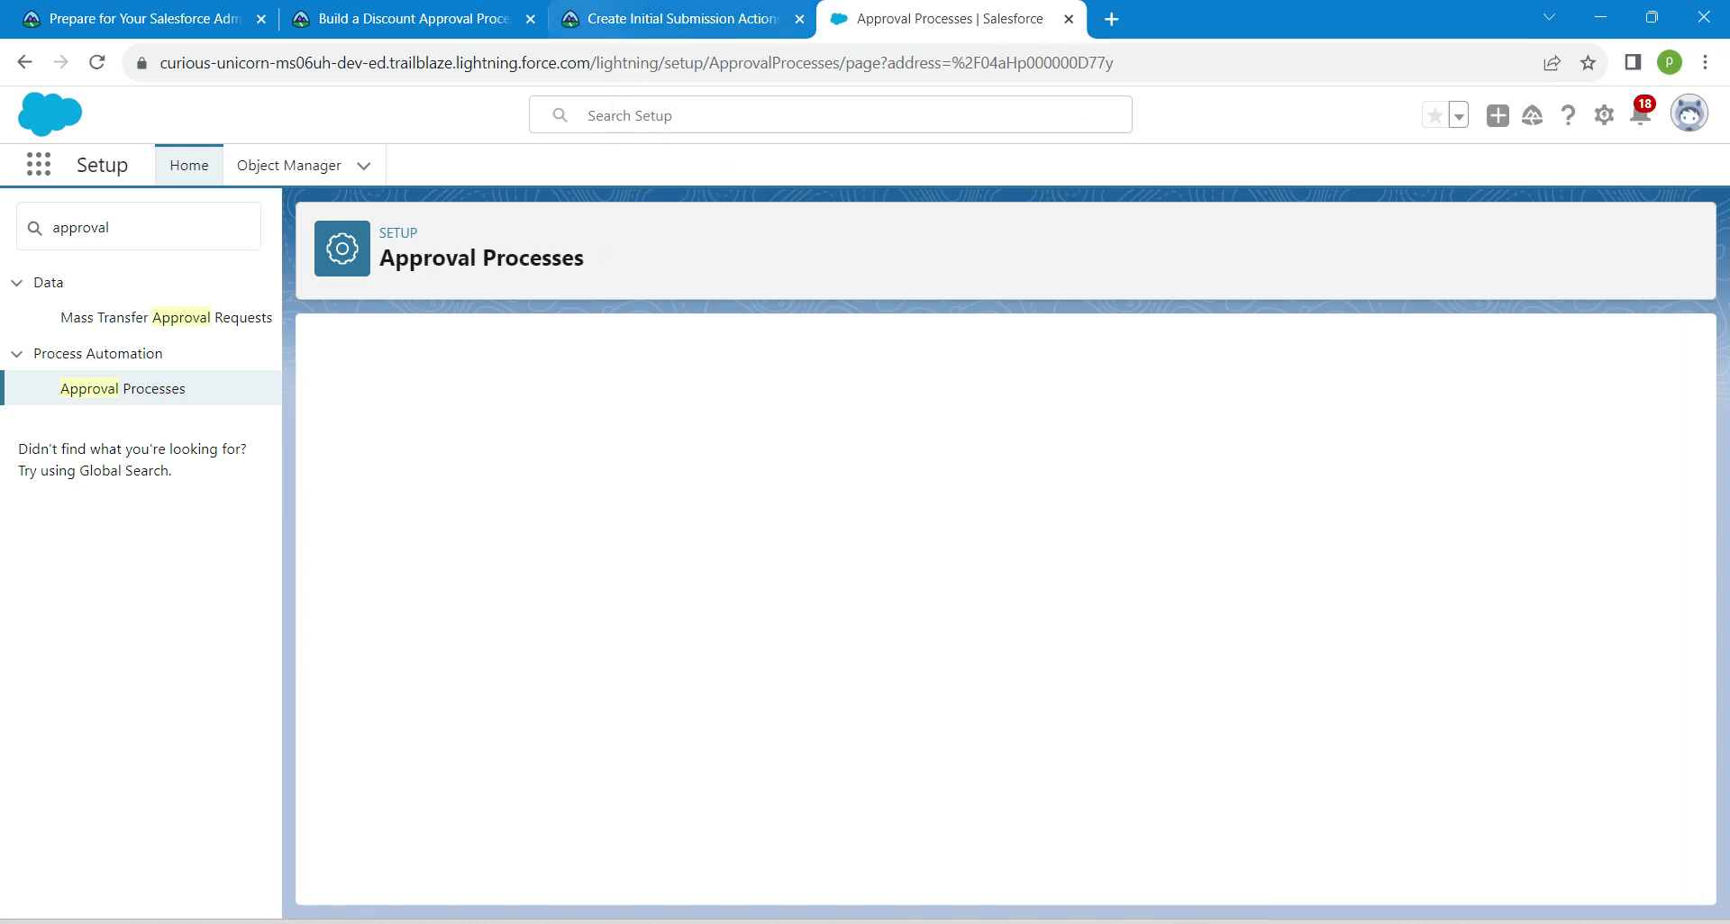
- Retake the Create Initial Submission Actions challenge in Trailhead and reload the Build a Discount Approval Process project page
click(676, 18)
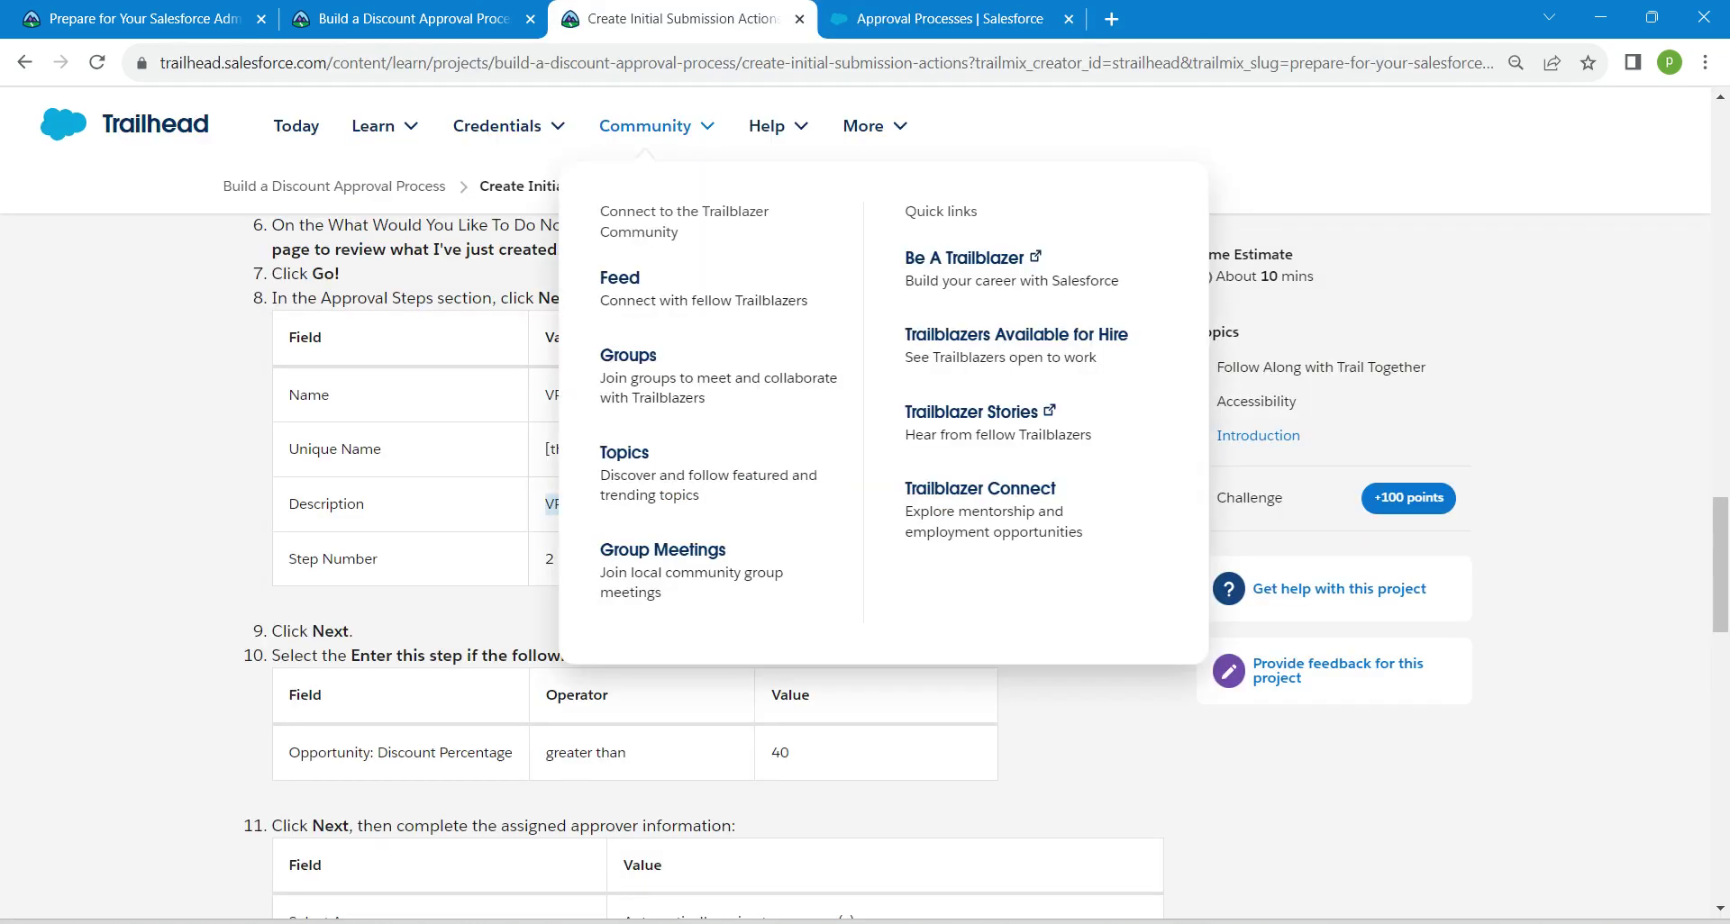
click(1249, 498)
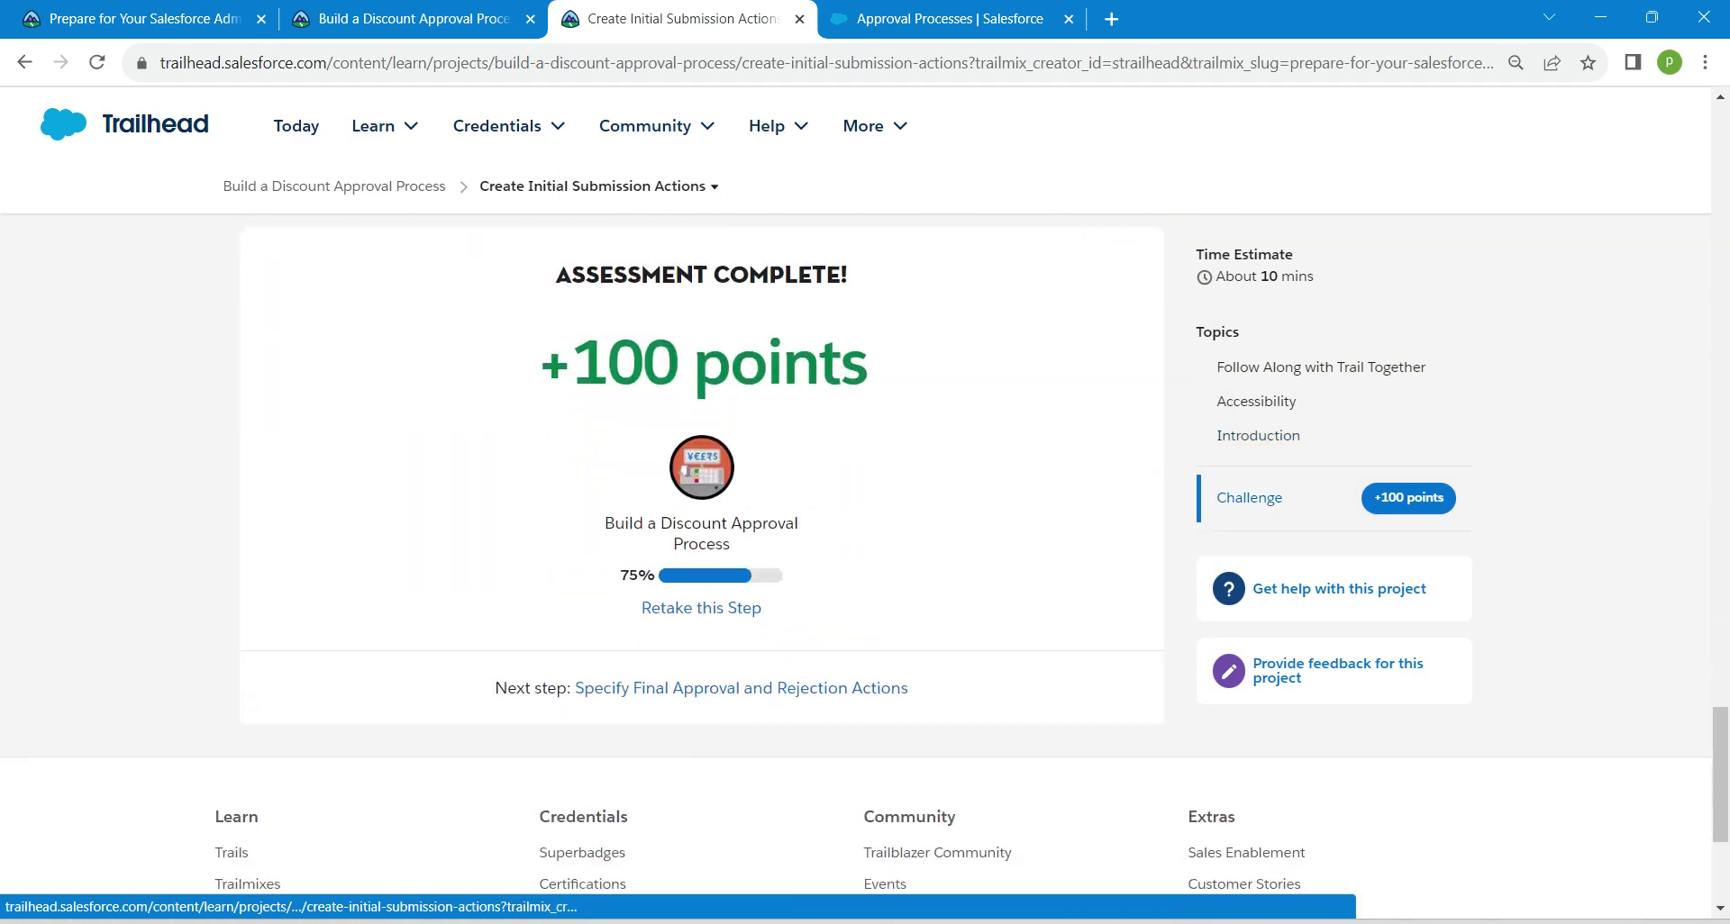
click(701, 608)
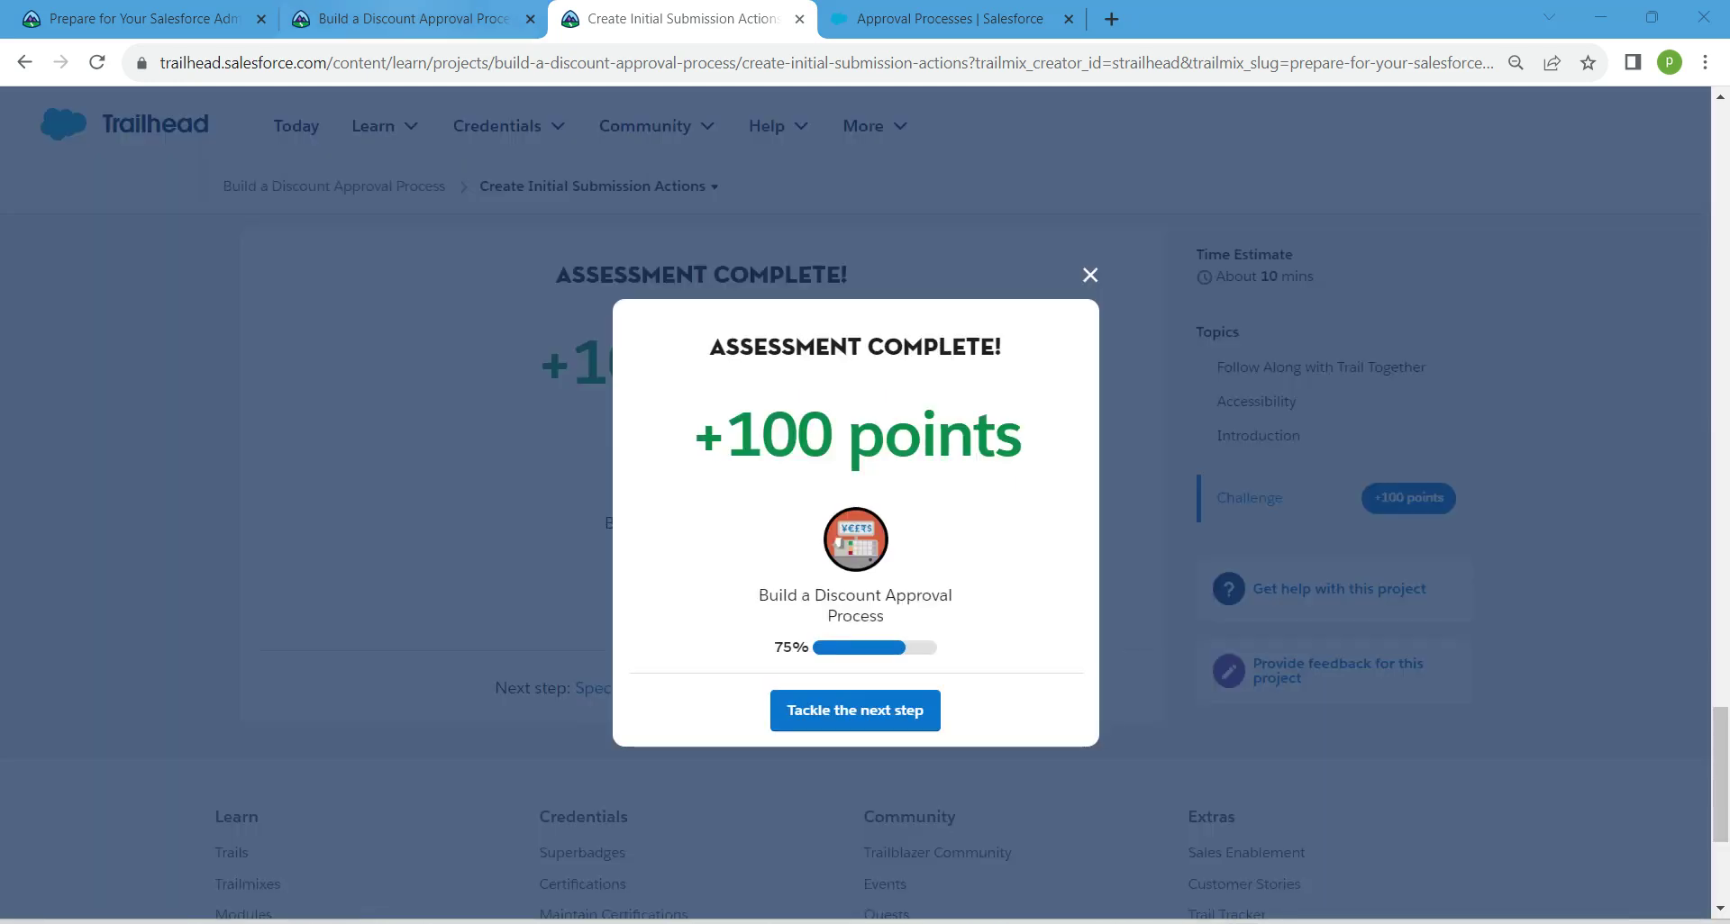
click(406, 18)
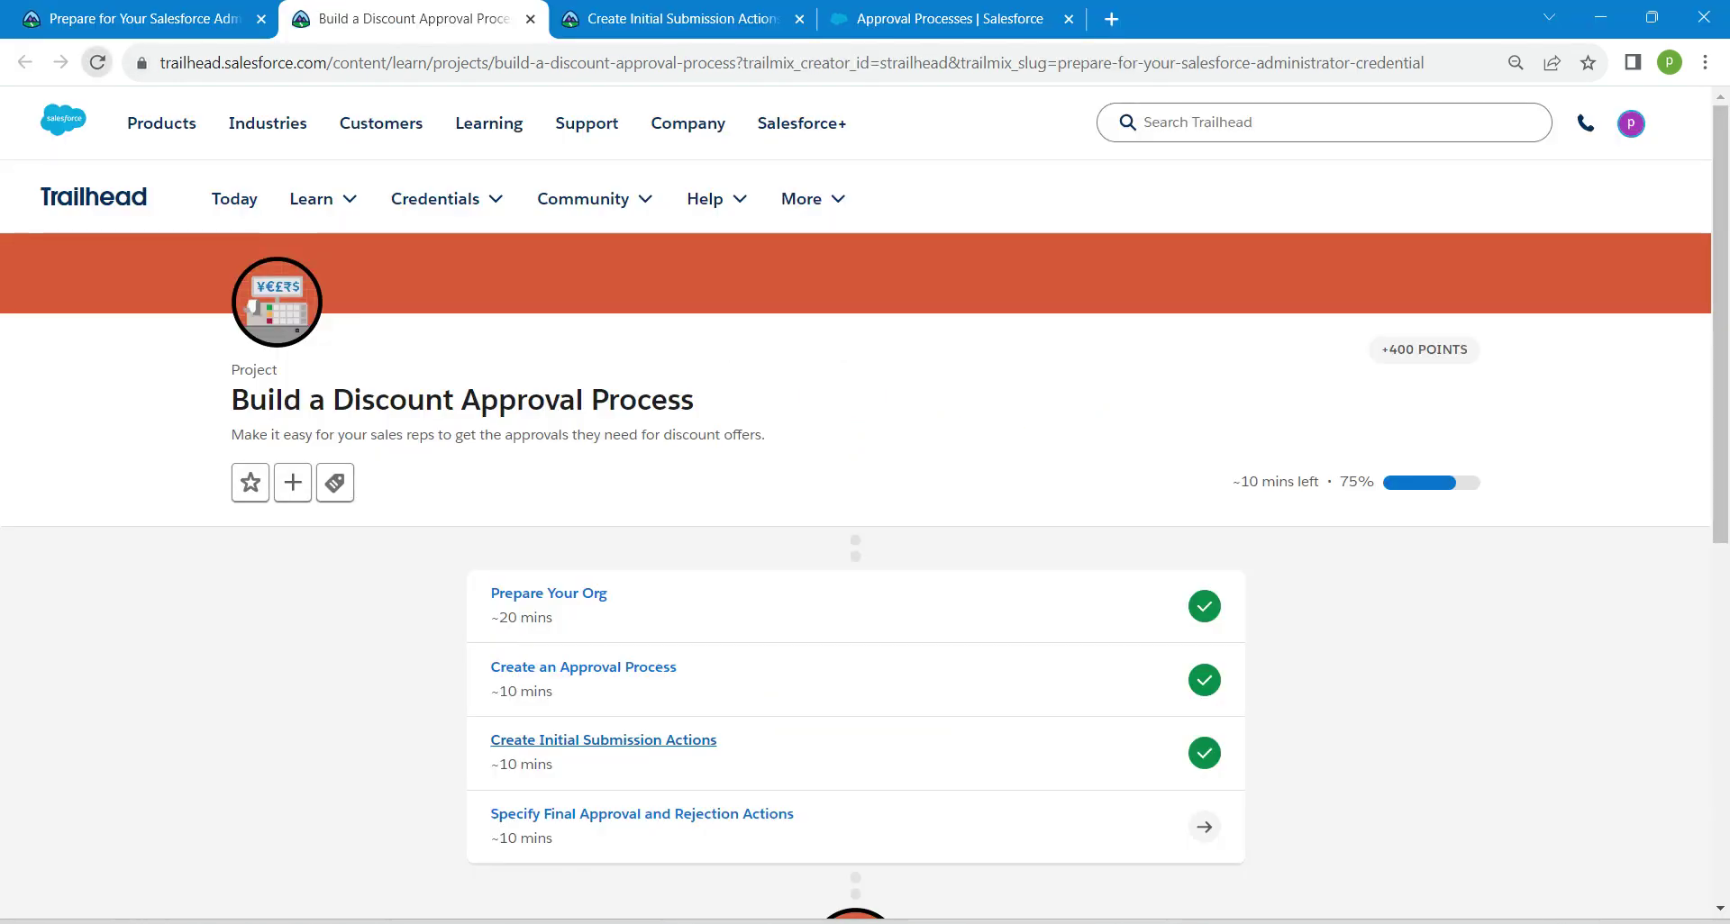
click(98, 62)
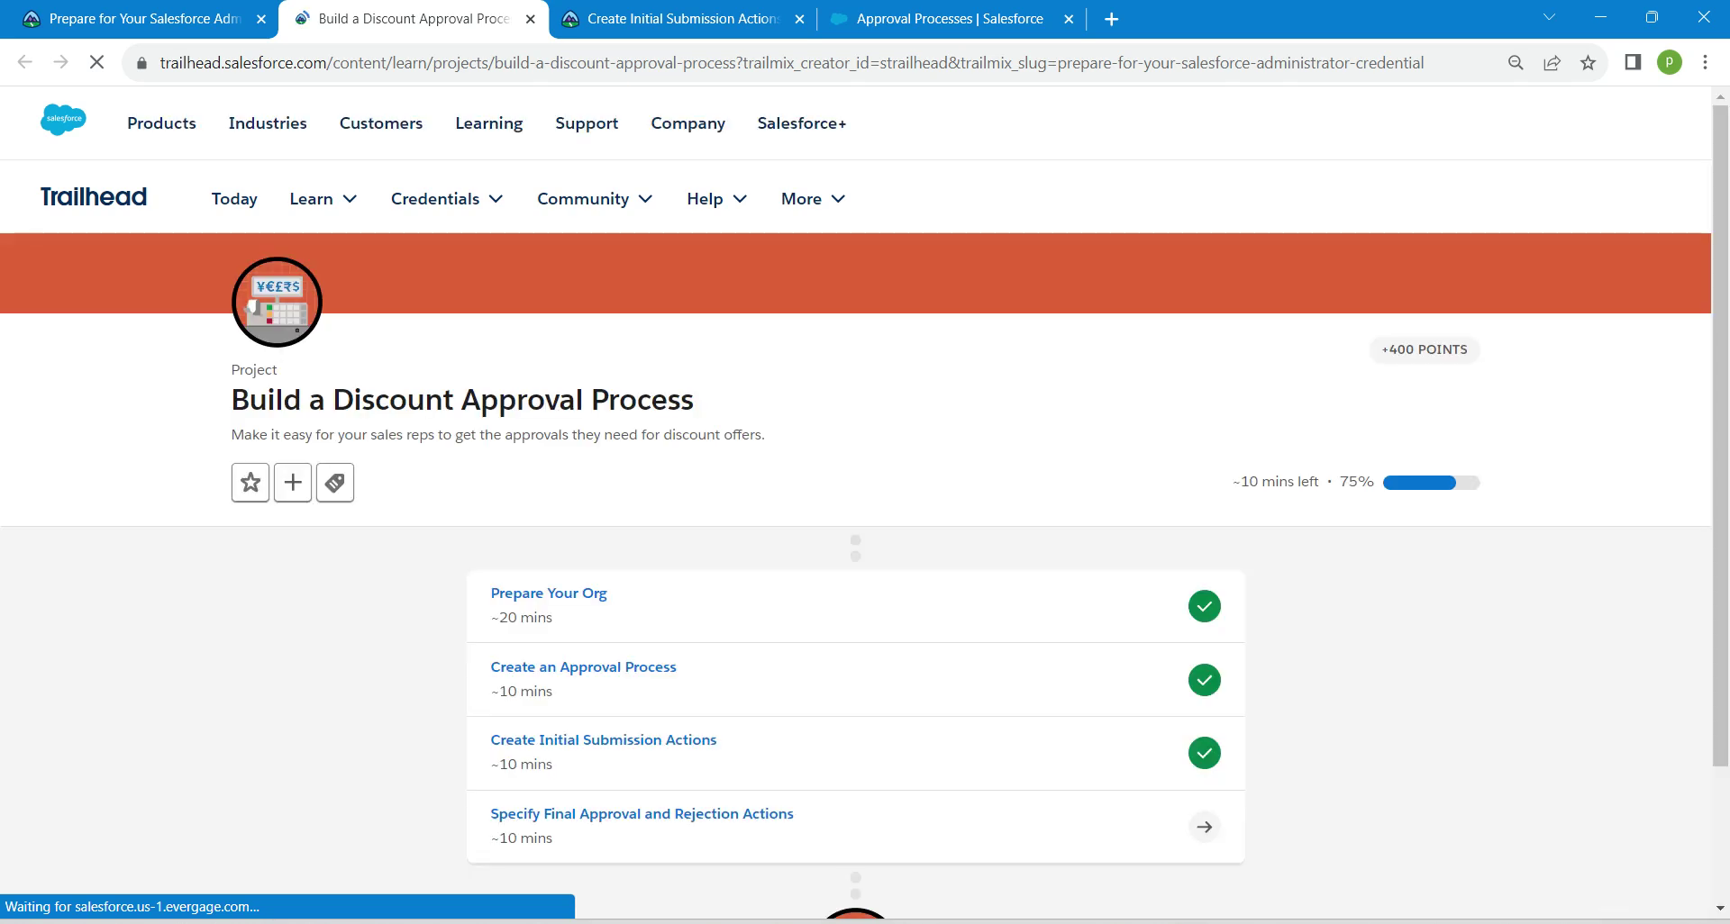